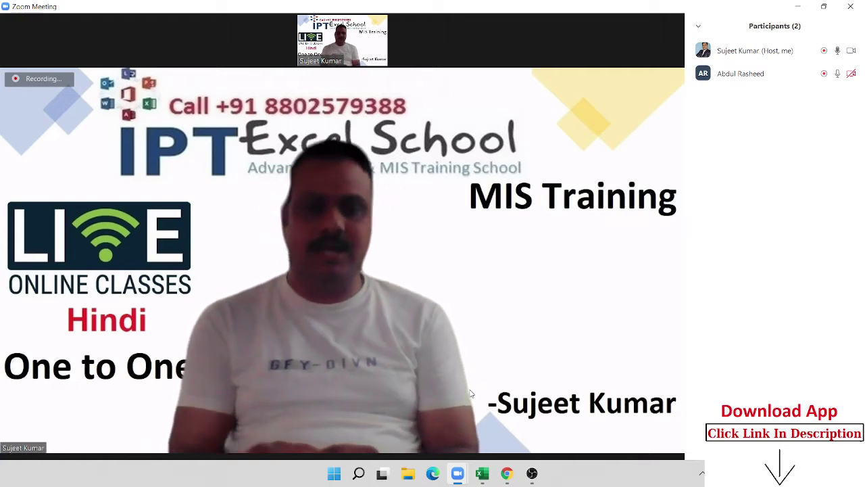
# Bring up the Zoom meeting toolbar to open the screen-share picker.
pyautogui.moveTo(471, 392)
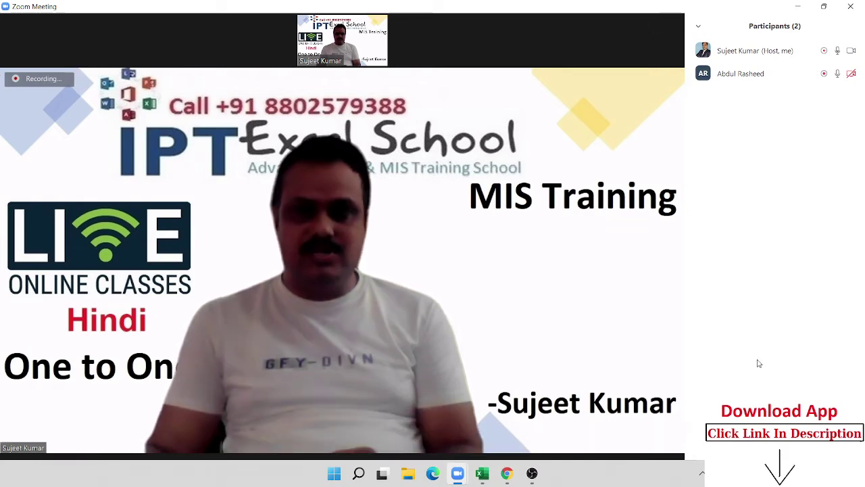
# Share the Excel window in the meeting, minimize Zoom and maximize Excel.
pyautogui.click(385, 443)
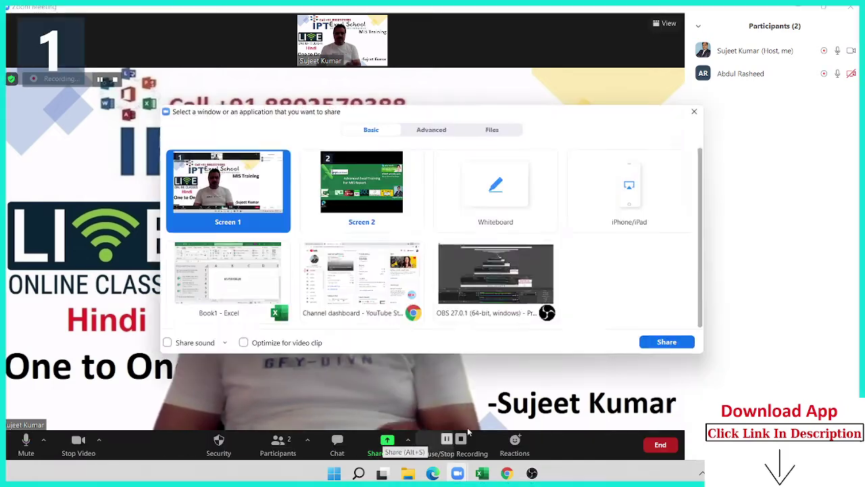
pyautogui.click(671, 346)
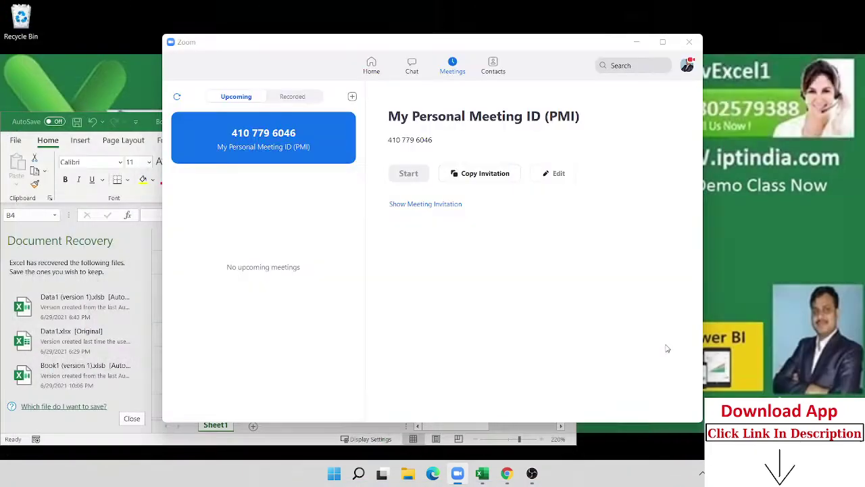
pyautogui.click(637, 42)
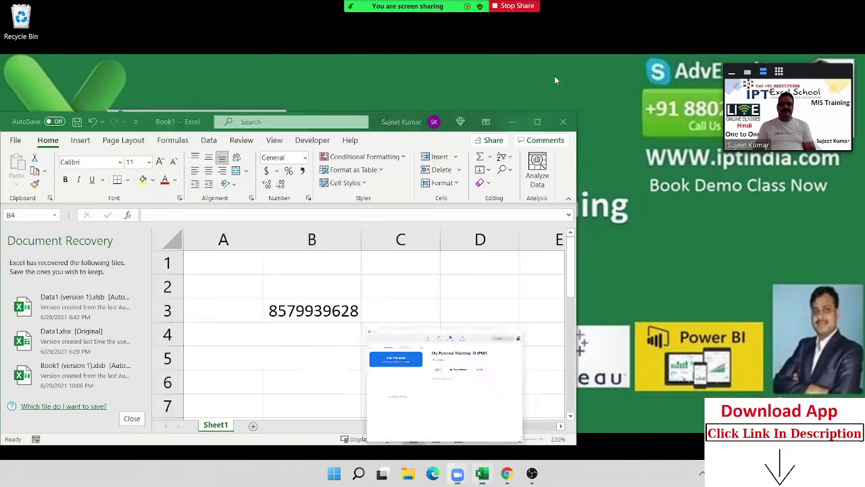
pyautogui.click(537, 122)
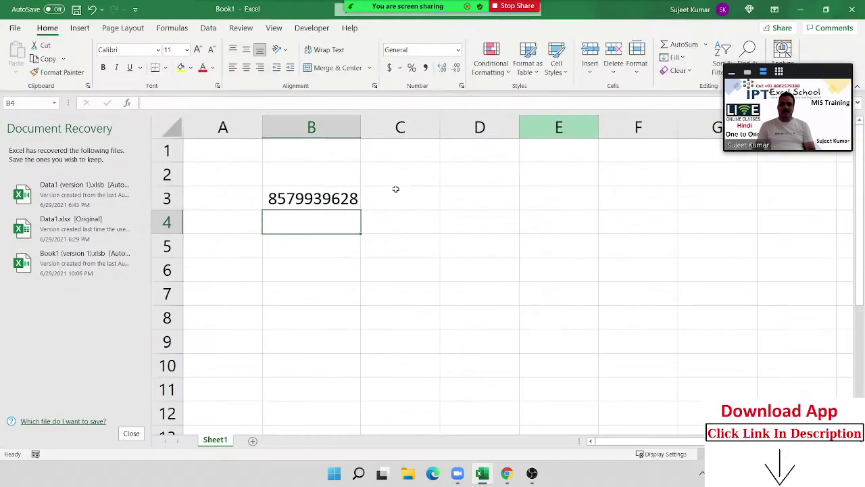
# Close the Document Recovery pane, discarding recovered files, and select D3:E6.
pyautogui.click(132, 434)
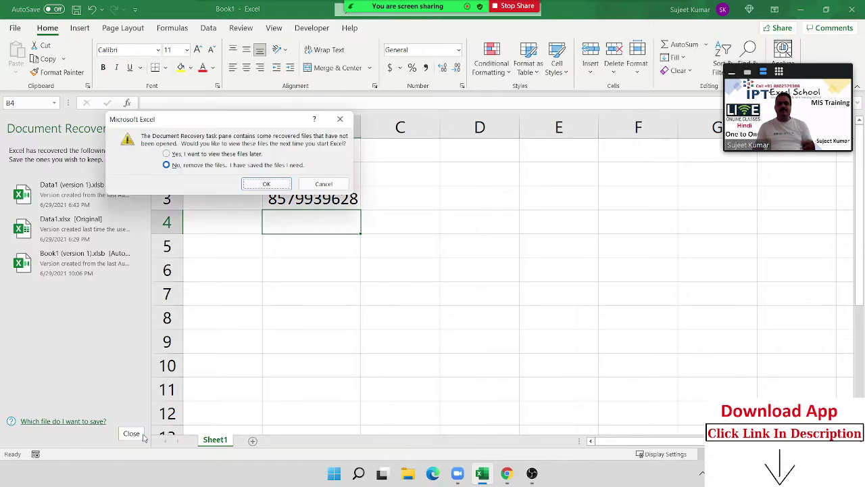
pyautogui.click(274, 184)
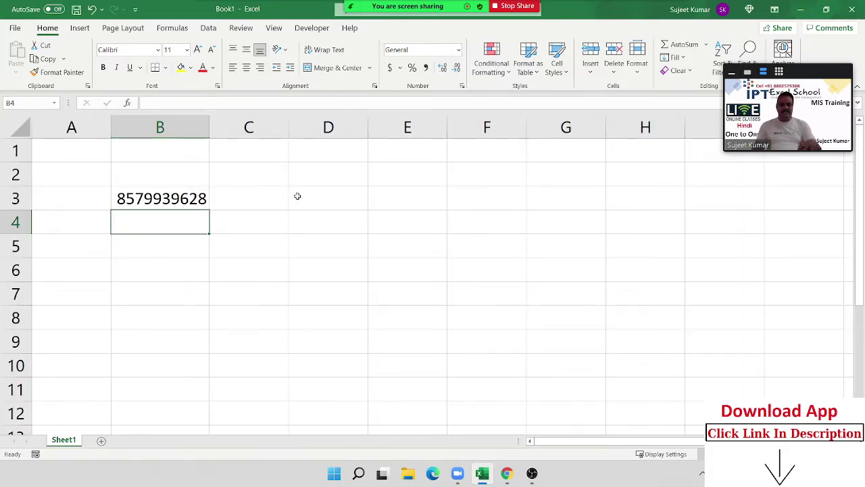
pyautogui.moveTo(331, 198); pyautogui.dragTo(400, 282)
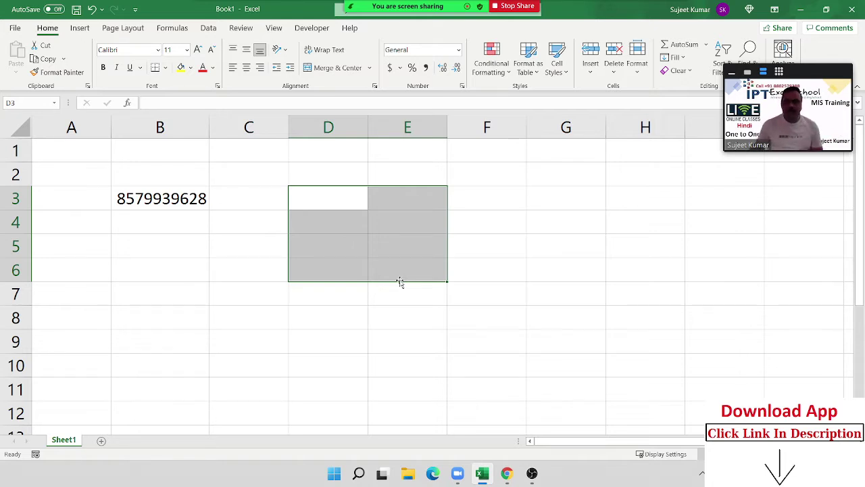
# Clear the old number in column B and enter =RANDBETWEEN(10,90) in B1.
pyautogui.click(91, 242)
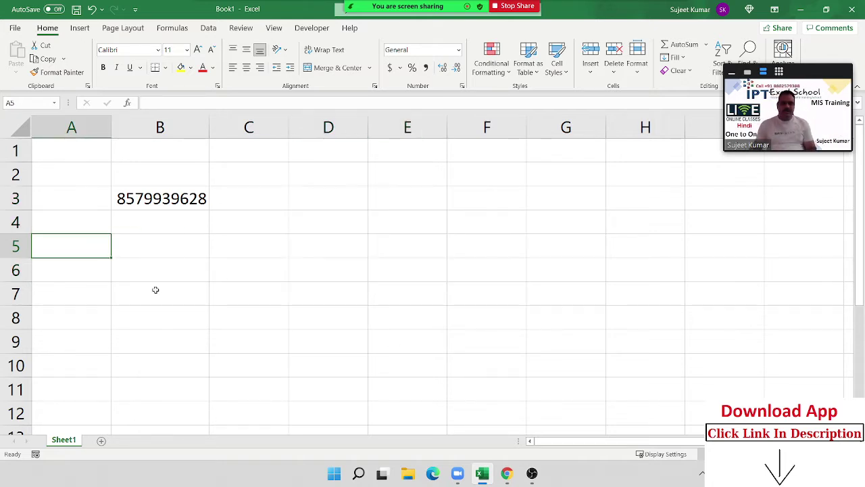
pyautogui.moveTo(145, 178); pyautogui.dragTo(198, 228)
pyautogui.press('Delete')
pyautogui.press('Up')
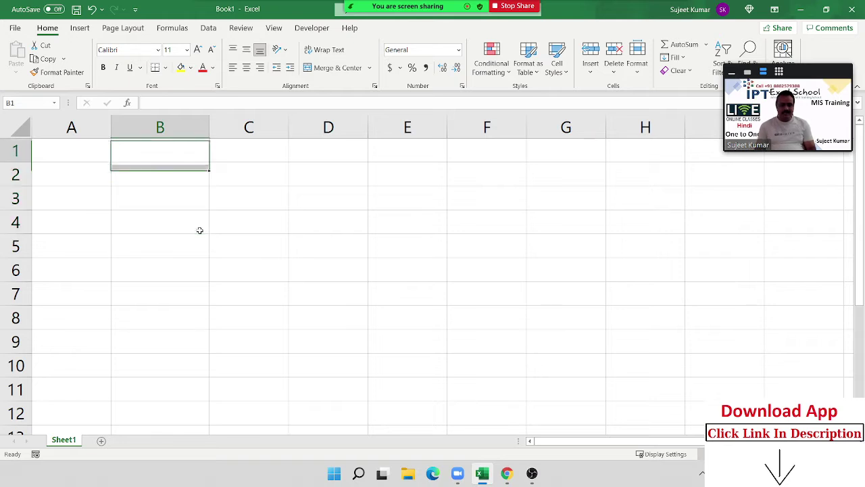
pyautogui.write('=ra')
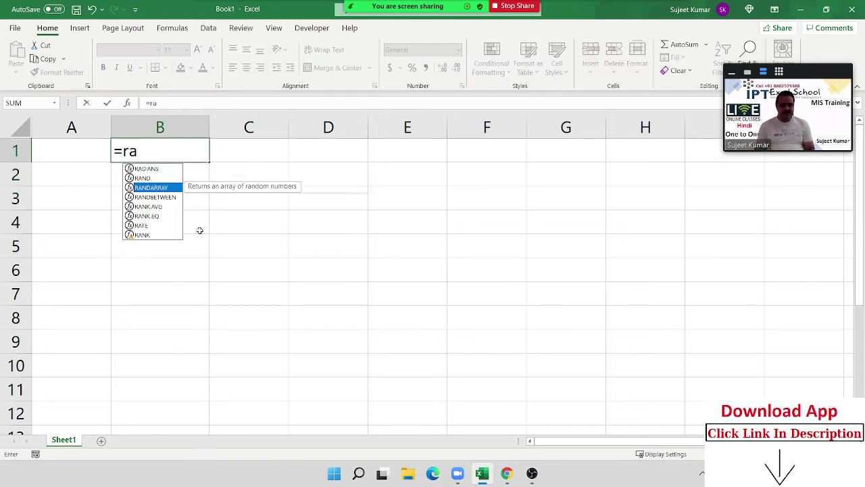
pyautogui.press('Down')
pyautogui.press('Tab')
pyautogui.write('10')
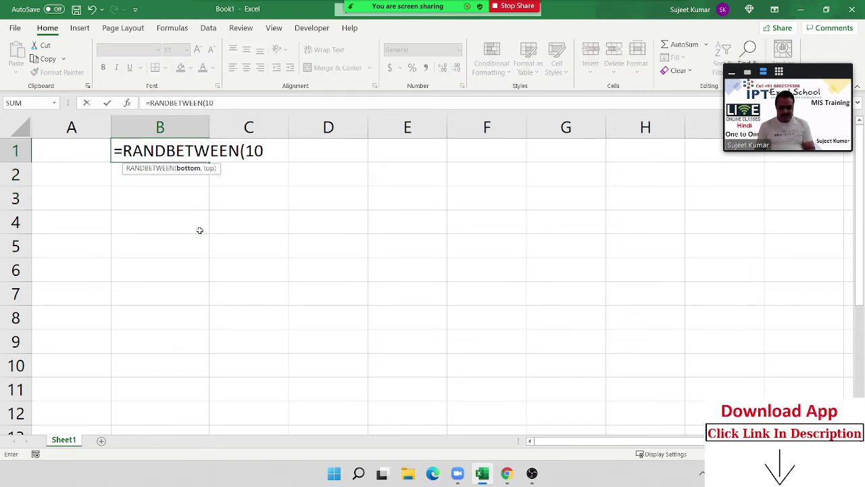
pyautogui.write(',90')
pyautogui.press('Return')
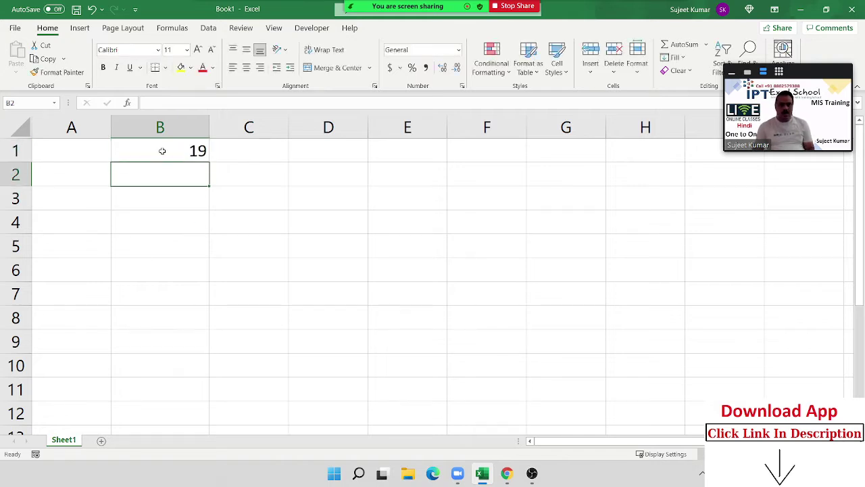
# Fill B1:G11 with the formula and paste the results back as fixed values.
pyautogui.moveTo(163, 151); pyautogui.dragTo(586, 376)
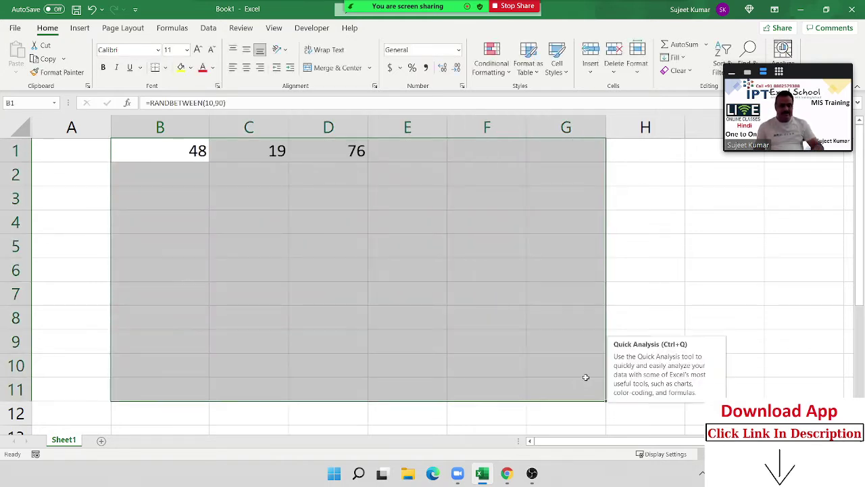
pyautogui.hotkey('ctrl', 'd')
pyautogui.hotkey('ctrl', 'r')
pyautogui.hotkey('ctrl', 'c')
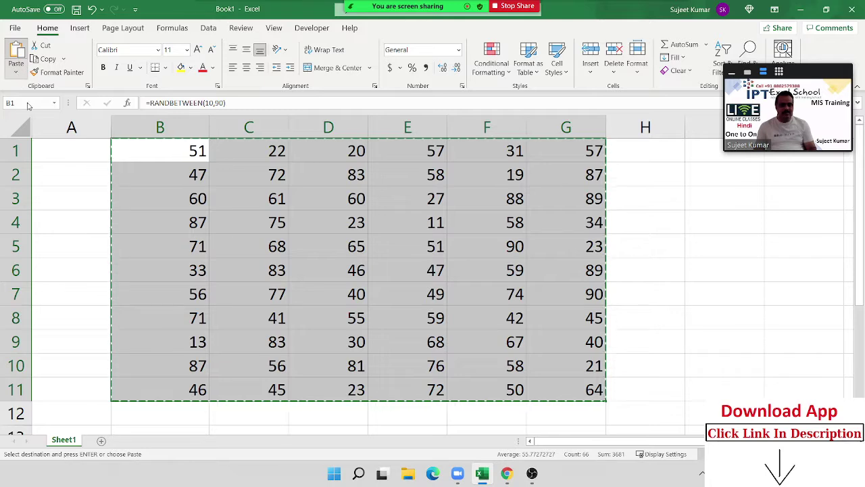
pyautogui.click(15, 70)
pyautogui.click(15, 157)
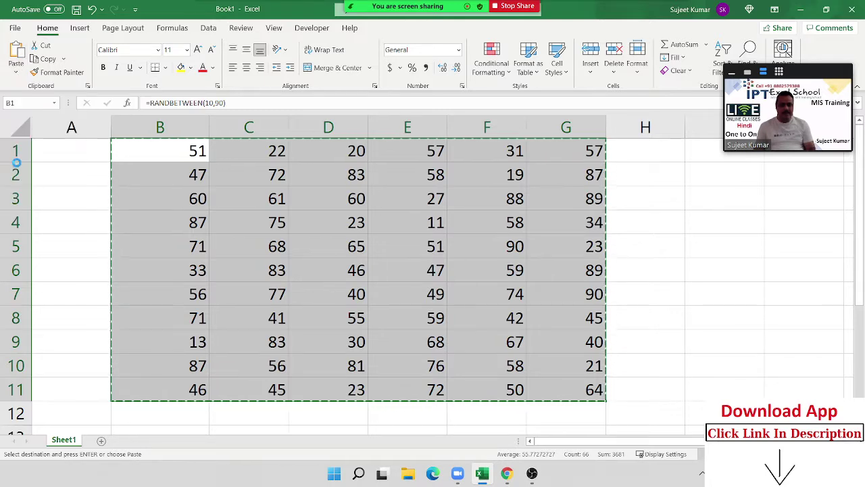
pyautogui.click(304, 241)
pyautogui.press('Escape')
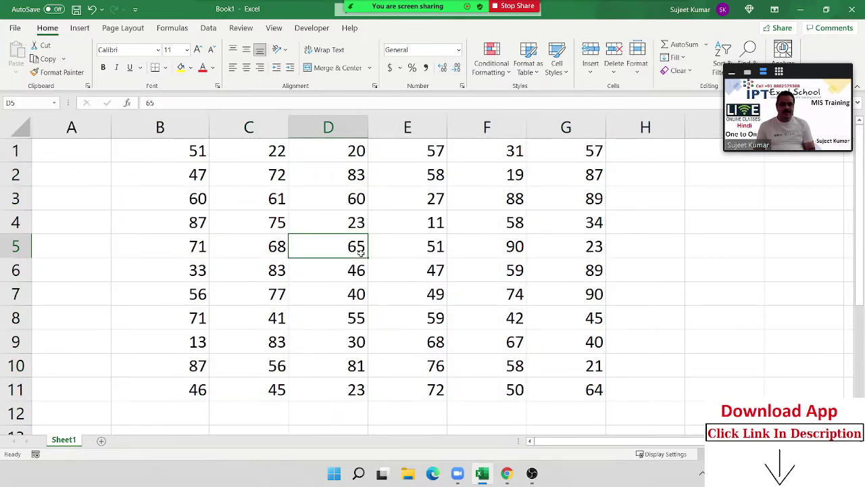
pyautogui.keyDown('ctrl'); pyautogui.scroll(-2, 360, 251); pyautogui.keyUp('ctrl')
pyautogui.keyDown('ctrl'); pyautogui.scroll(1, 360, 253); pyautogui.keyUp('ctrl')
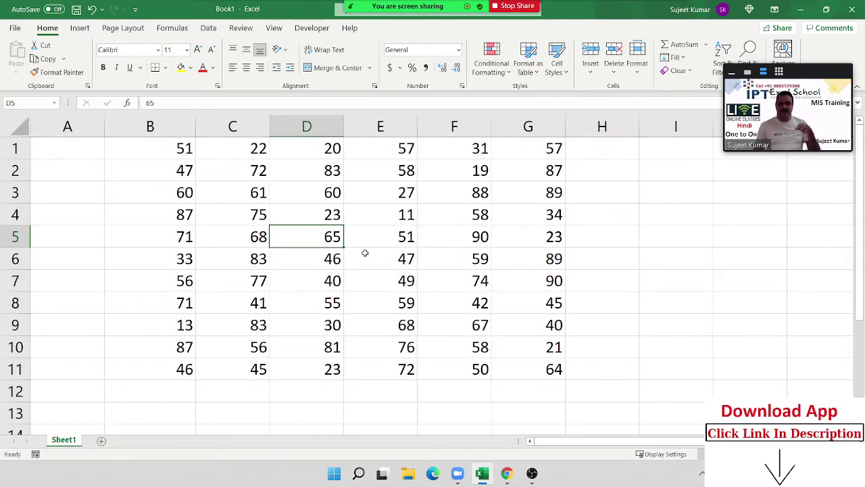
pyautogui.moveTo(801, 77); pyautogui.dragTo(801, 221)
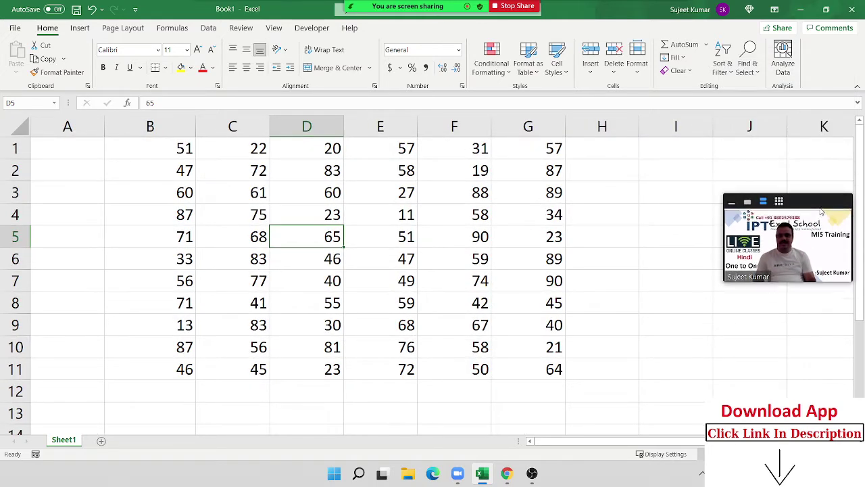
# Select B11, check the Sheet1 tab and Format menus, then open Review > Protect Sheet.
pyautogui.click(108, 377)
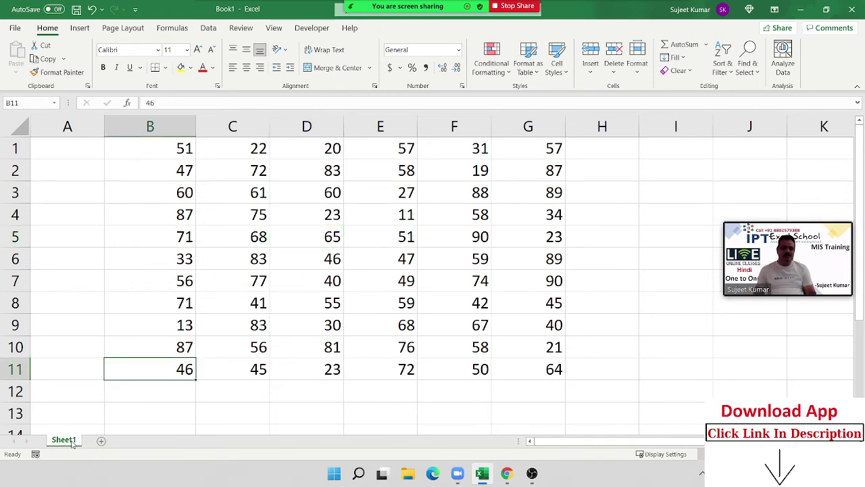
pyautogui.rightClick(73, 442)
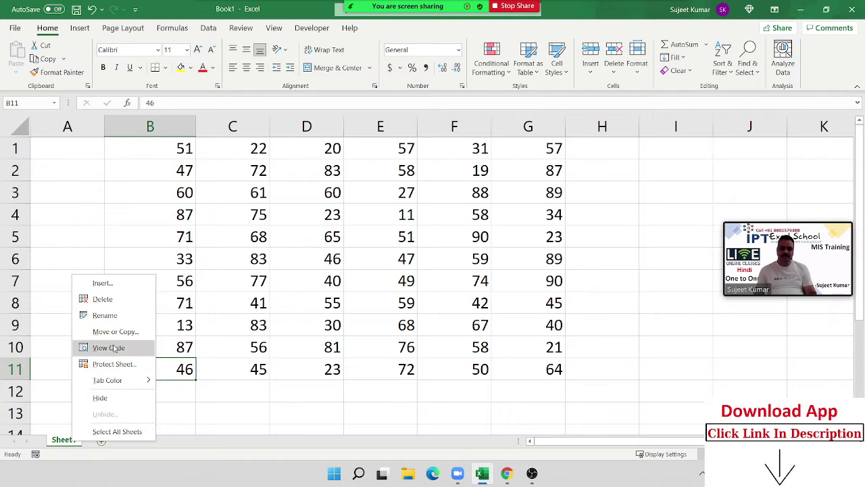
pyautogui.click(522, 116)
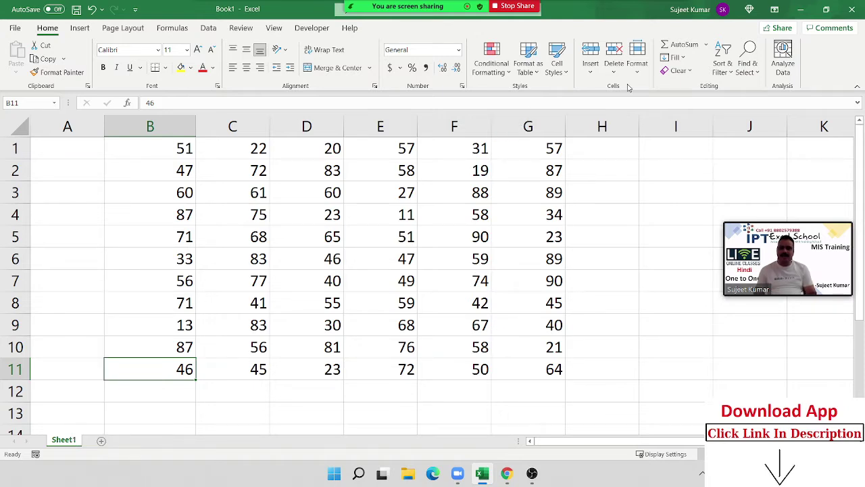
pyautogui.click(636, 63)
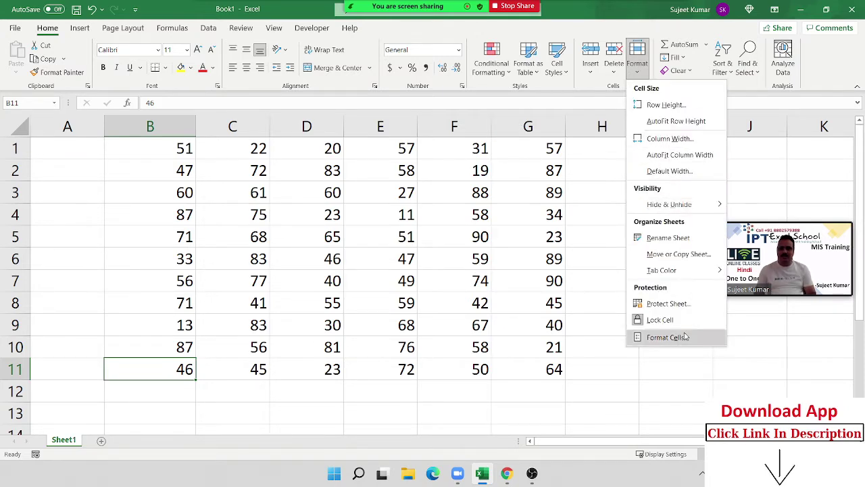
pyautogui.click(331, 62)
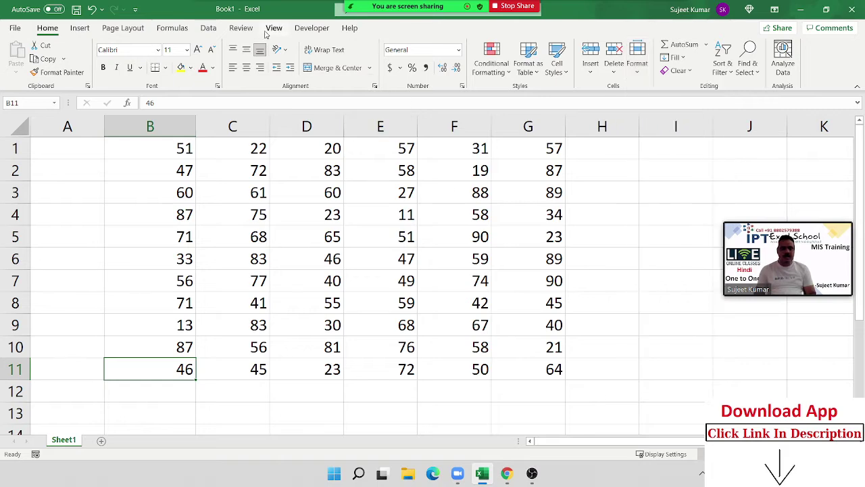
pyautogui.click(240, 27)
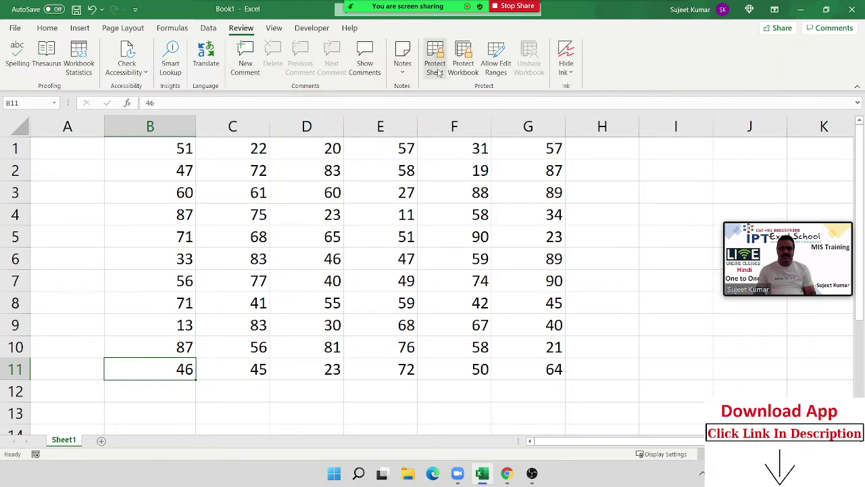
pyautogui.click(436, 68)
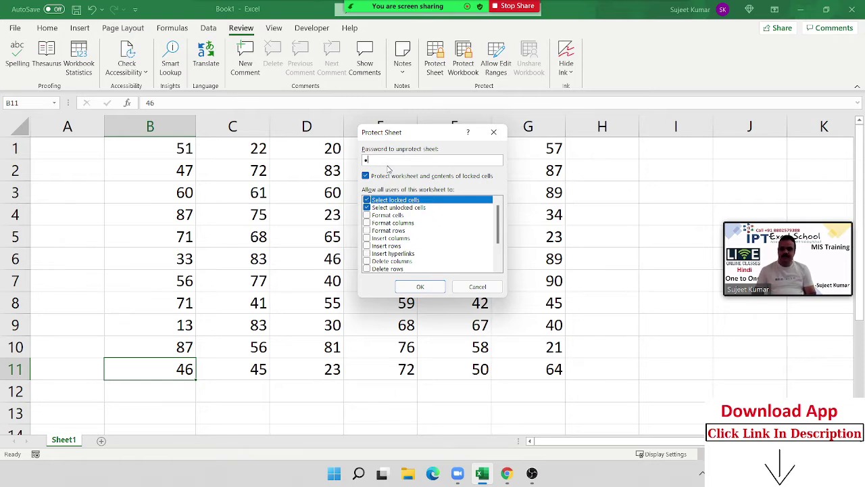
# Protect Sheet1 with a confirmed password and test it by trying to edit cell E7.
pyautogui.press('Return')
pyautogui.write('1')
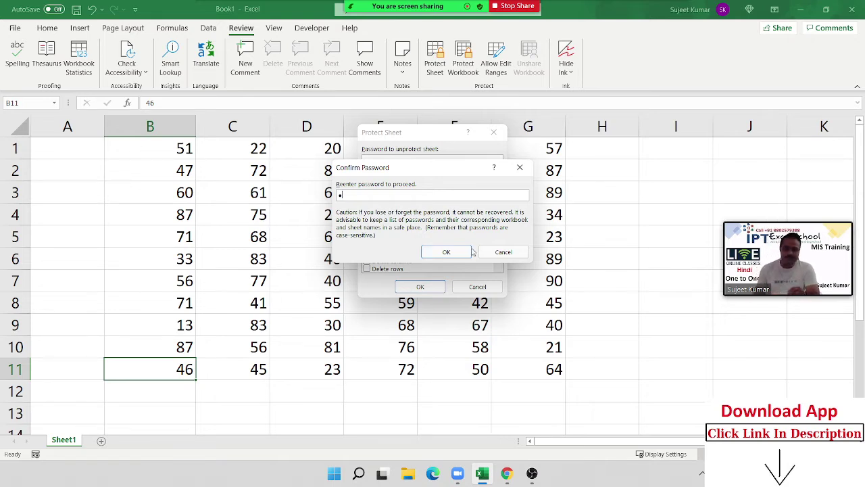
pyautogui.click(454, 252)
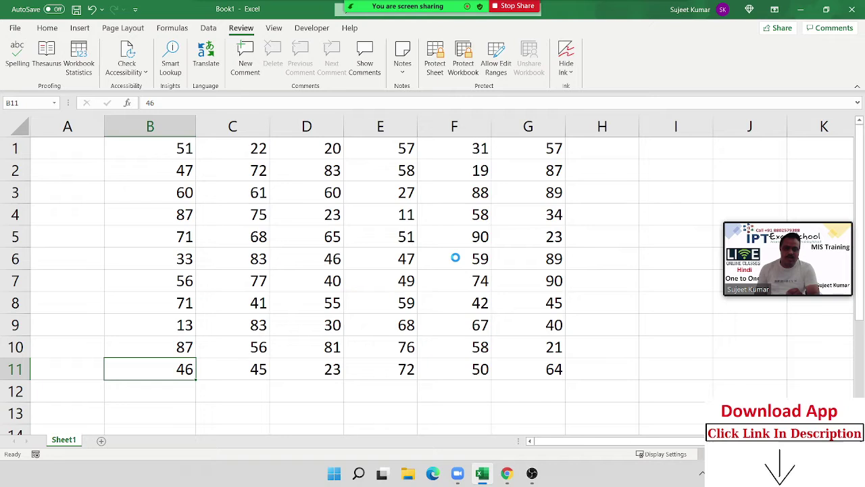
pyautogui.click(390, 271)
pyautogui.doubleClick(389, 270)
# Dismiss the protected-sheet warning and confirm cell C3 also refuses editing.
pyautogui.click(437, 267)
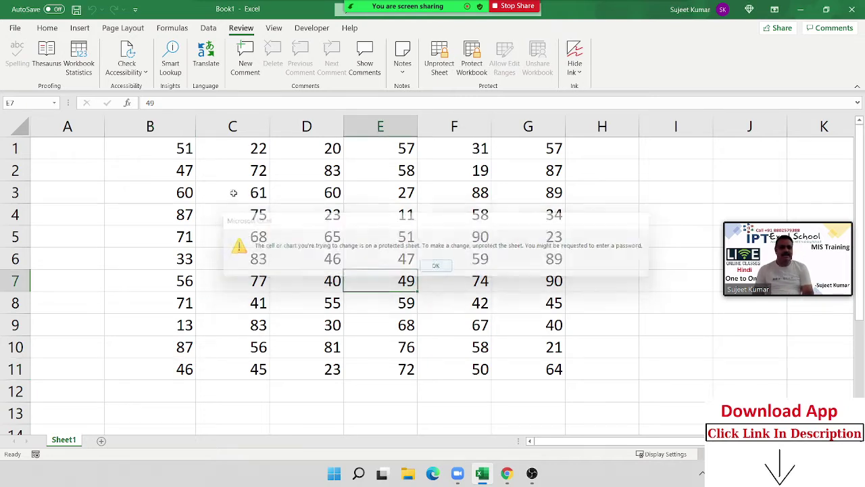
pyautogui.click(227, 191)
pyautogui.doubleClick(227, 190)
pyautogui.press('Return')
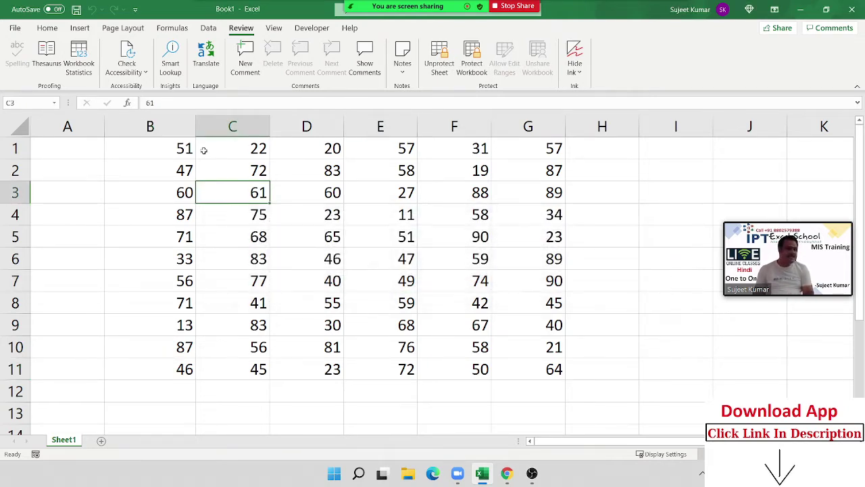
# Copy C1:F6 into a new Sheet2 at E14, then return to Sheet1 and select D3:F6.
pyautogui.click(205, 147)
pyautogui.moveTo(215, 155); pyautogui.dragTo(419, 265)
pyautogui.hotkey('ctrl', 'c')
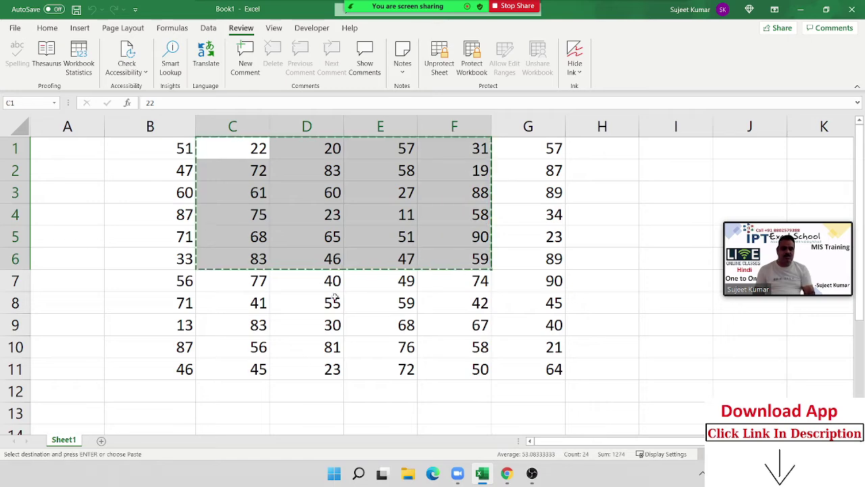
pyautogui.click(101, 439)
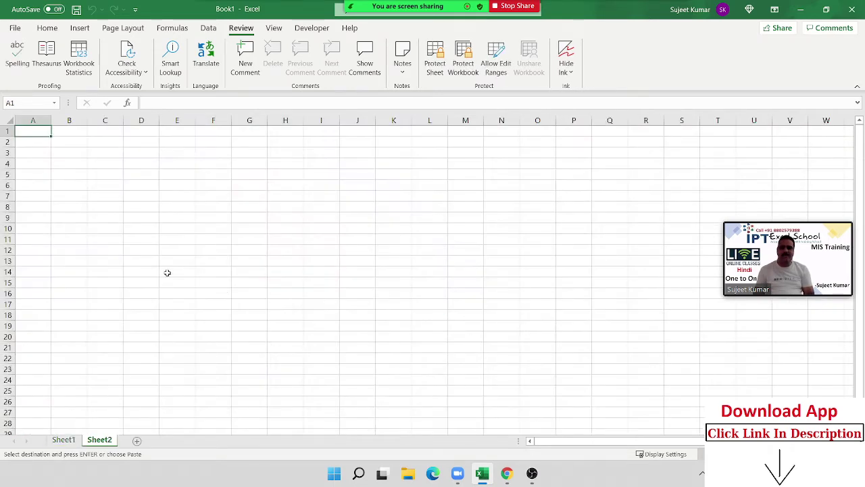
pyautogui.click(167, 272)
pyautogui.hotkey('ctrl', 'v')
pyautogui.press('Escape')
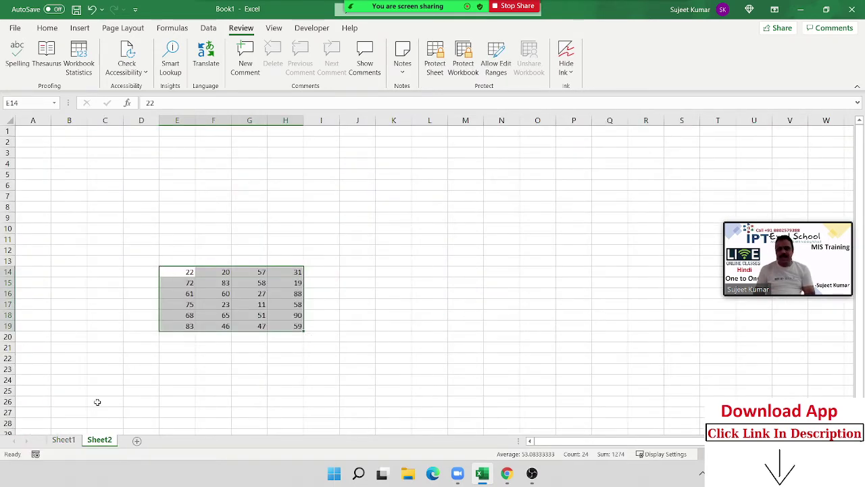
pyautogui.click(64, 440)
pyautogui.click(254, 220)
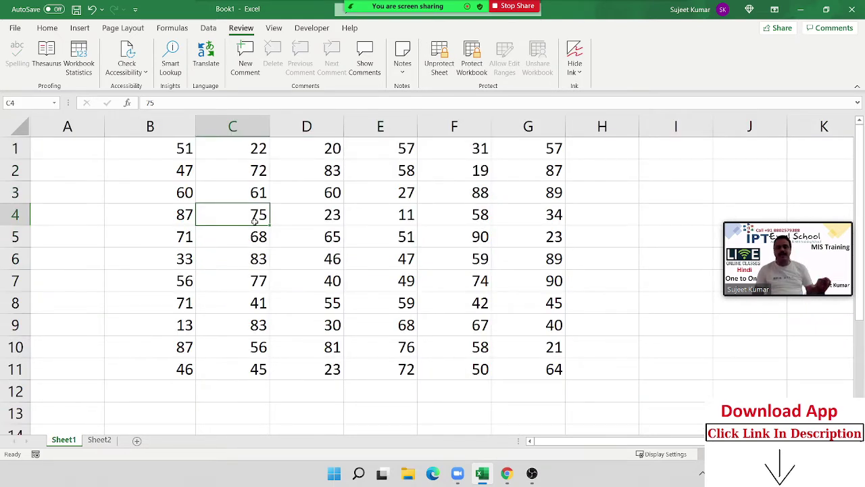
pyautogui.moveTo(459, 267); pyautogui.dragTo(271, 193)
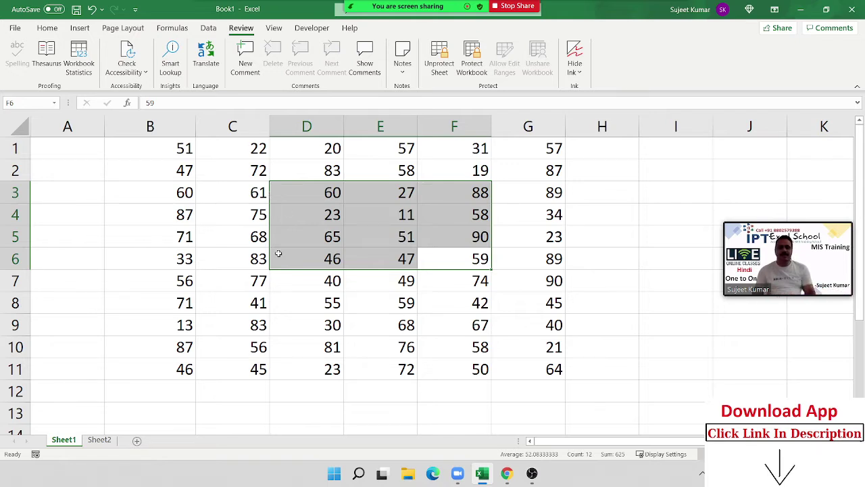
# Unprotect Sheet1 by entering its password.
pyautogui.rightClick(54, 442)
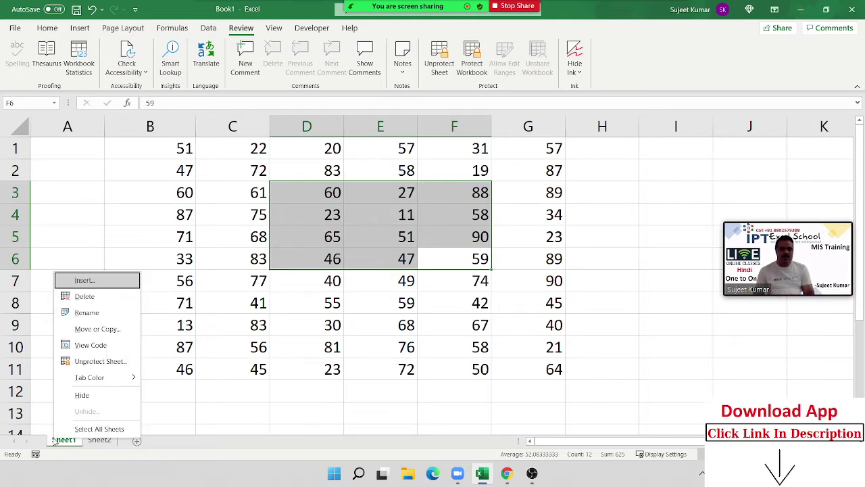
pyautogui.click(108, 361)
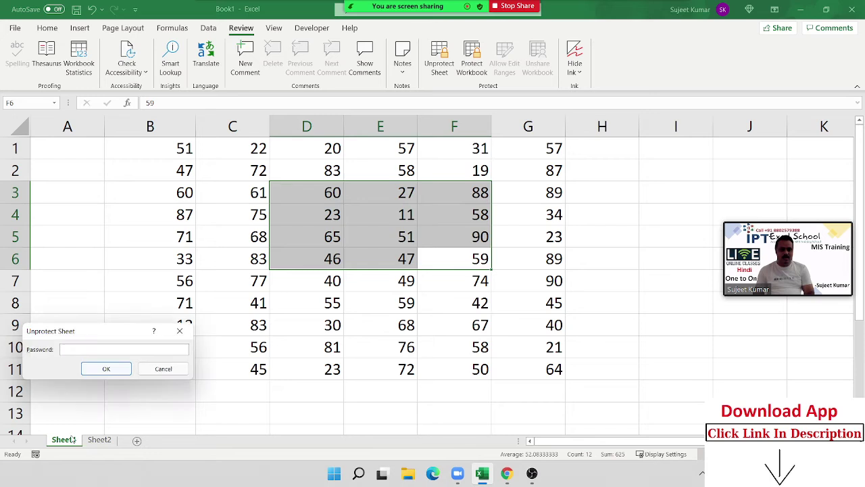
pyautogui.write('1')
pyautogui.press('Return')
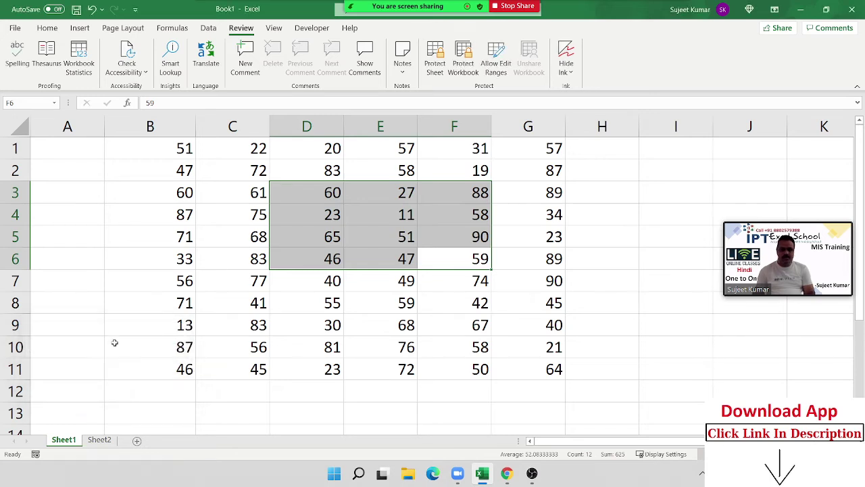
# Reopen Protect Sheet for Sheet1, move it beside the data, and allow Format rows and Delete columns.
pyautogui.rightClick(76, 445)
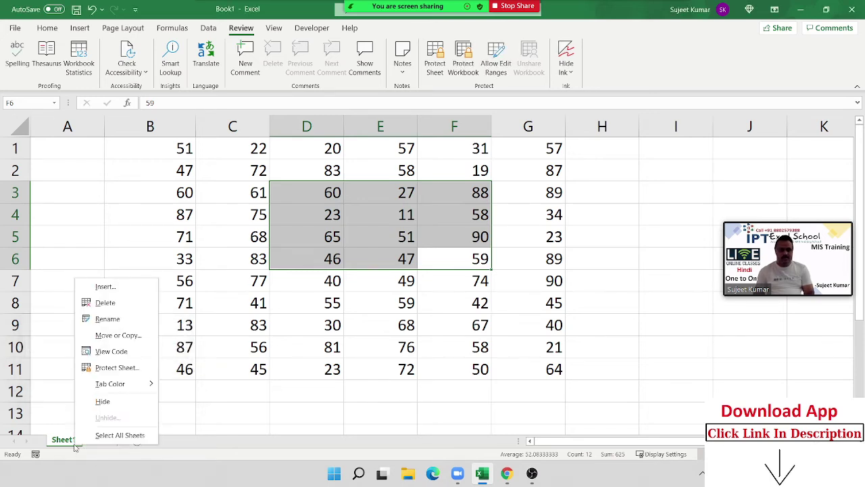
pyautogui.click(111, 369)
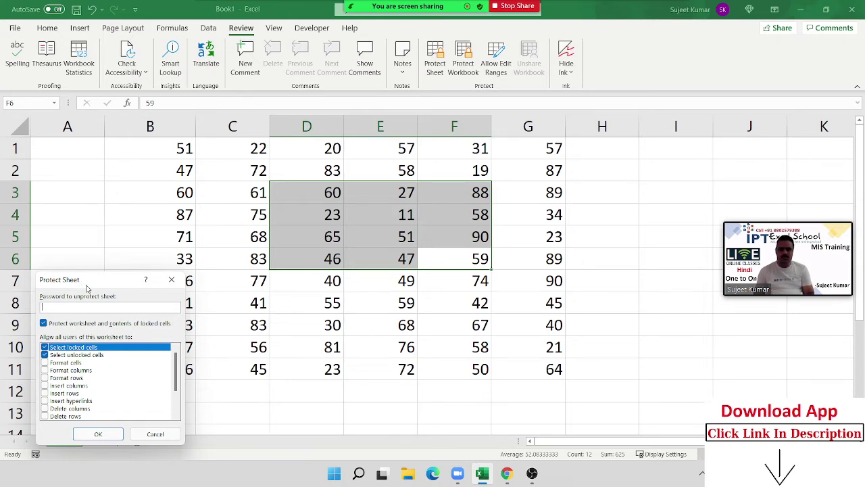
pyautogui.moveTo(86, 287); pyautogui.dragTo(313, 253)
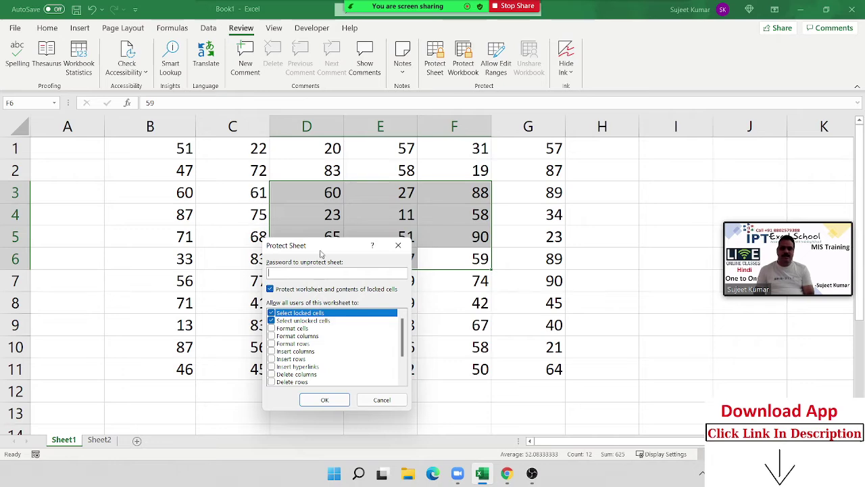
pyautogui.moveTo(324, 250); pyautogui.dragTo(551, 185)
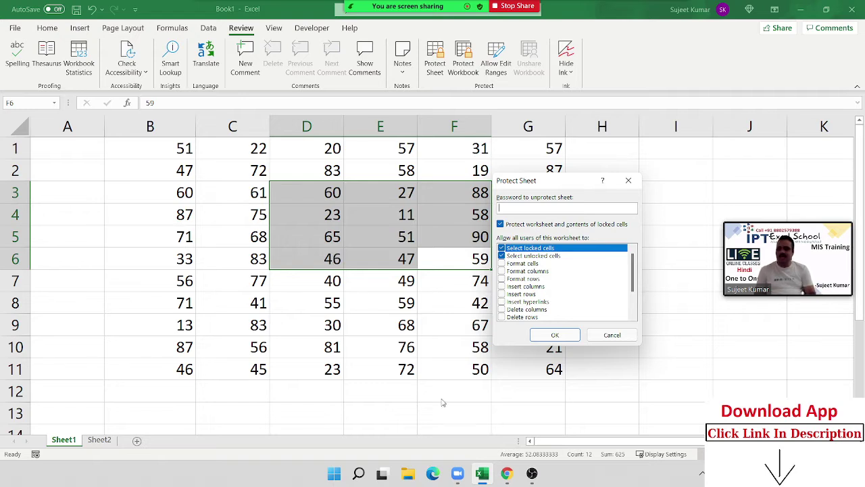
pyautogui.click(501, 279)
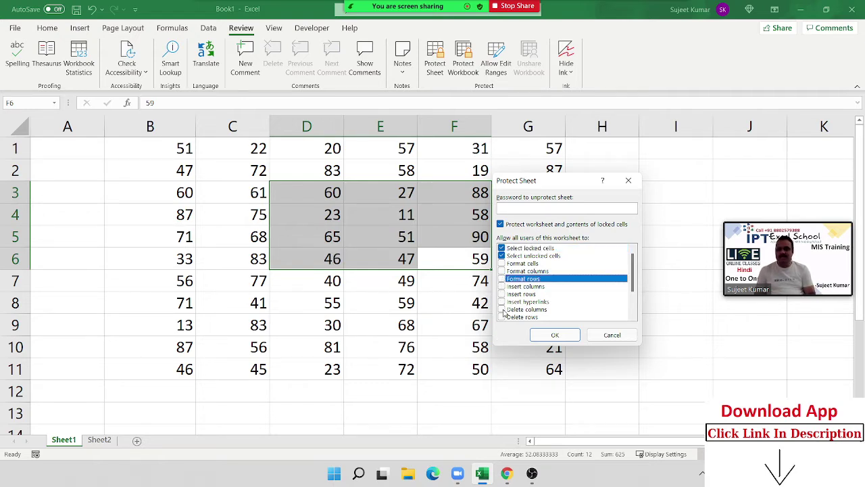
pyautogui.click(501, 310)
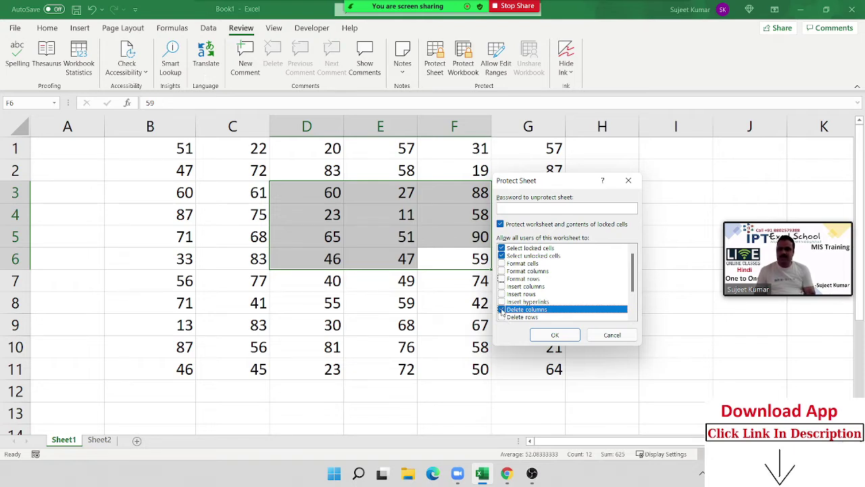
pyautogui.scroll(-2, 501, 311)
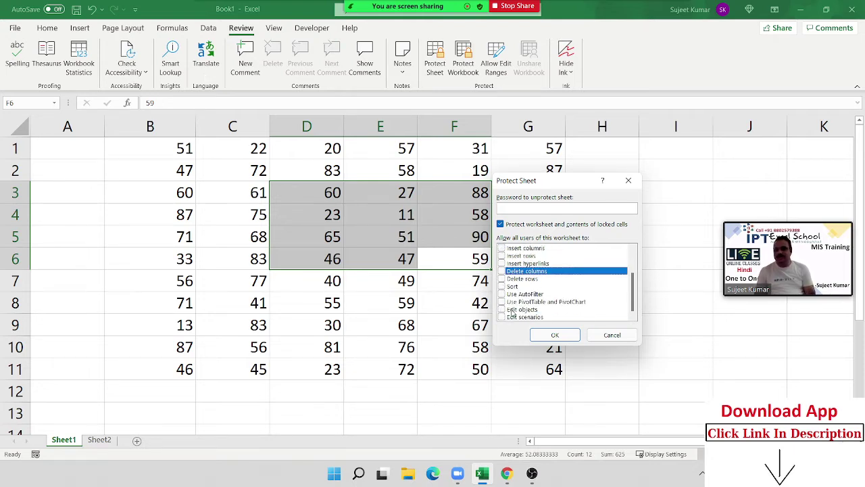
pyautogui.scroll(2, 512, 313)
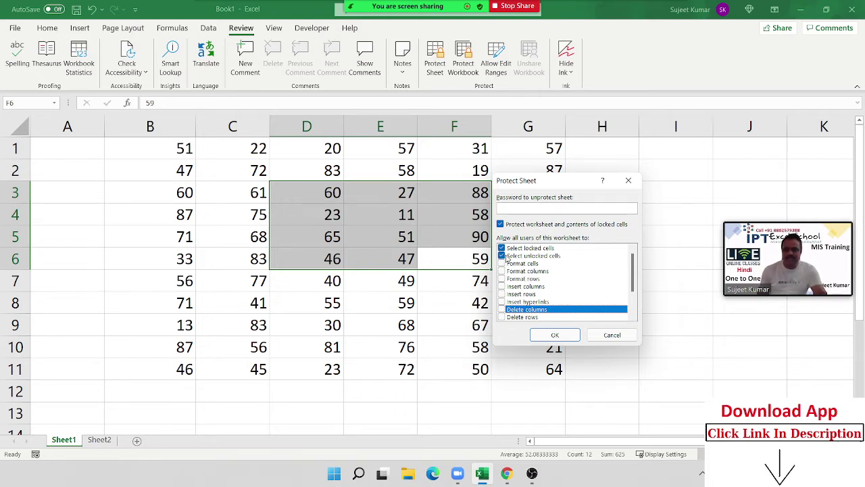
# Turn off the Select locked cells and Select unlocked cells permissions.
pyautogui.moveTo(403, 8)
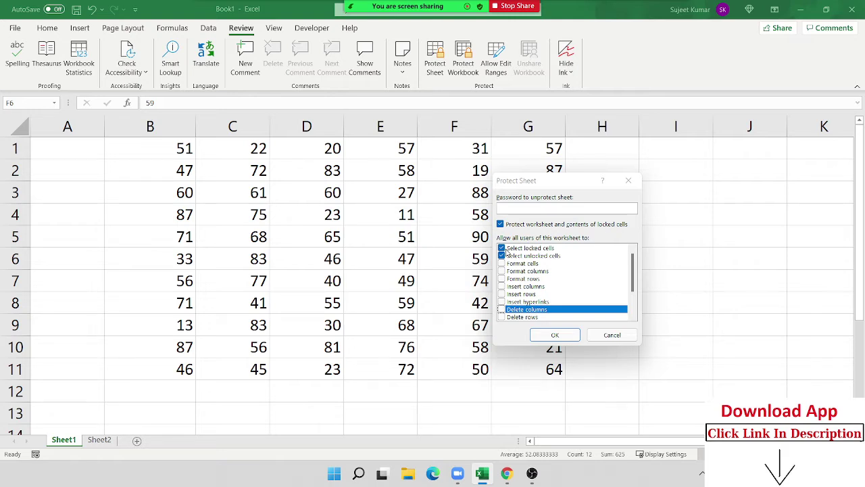
pyautogui.moveTo(430, 5)
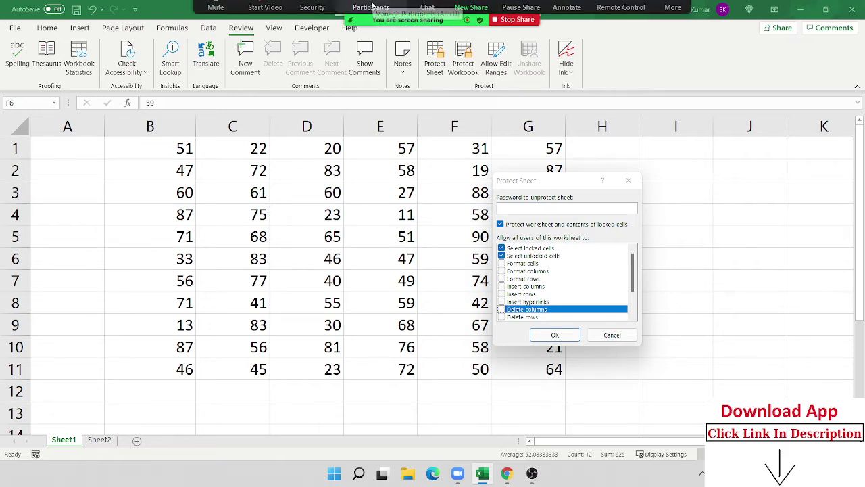
pyautogui.click(268, 15)
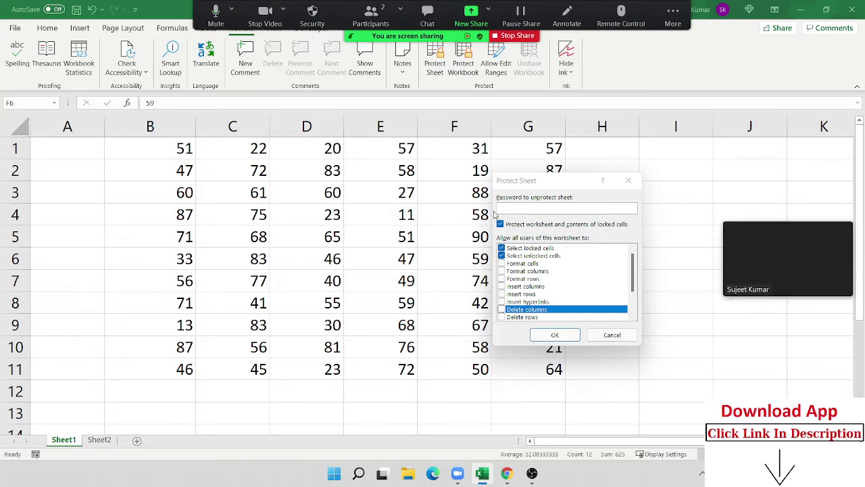
pyautogui.click(502, 248)
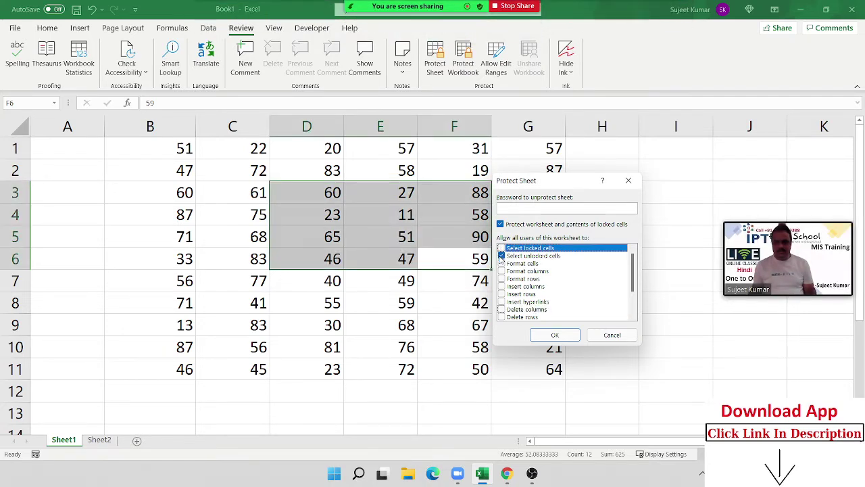
pyautogui.click(501, 255)
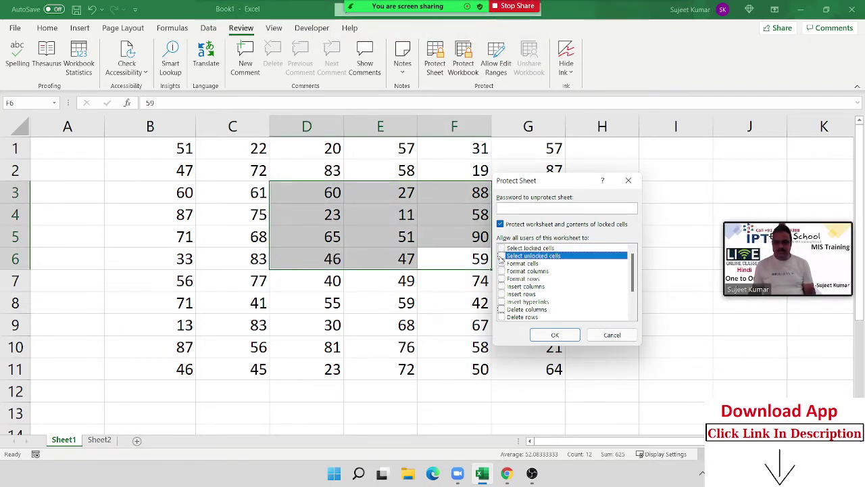
# Protect Sheet1 with these permissions and try copying the D3:F6 block twice.
pyautogui.click(546, 335)
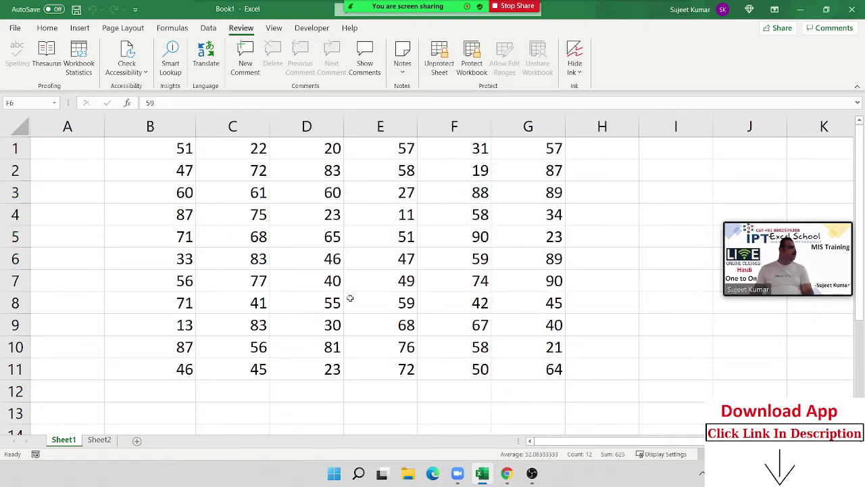
pyautogui.hotkey('ctrl', 'c')
pyautogui.press('Escape')
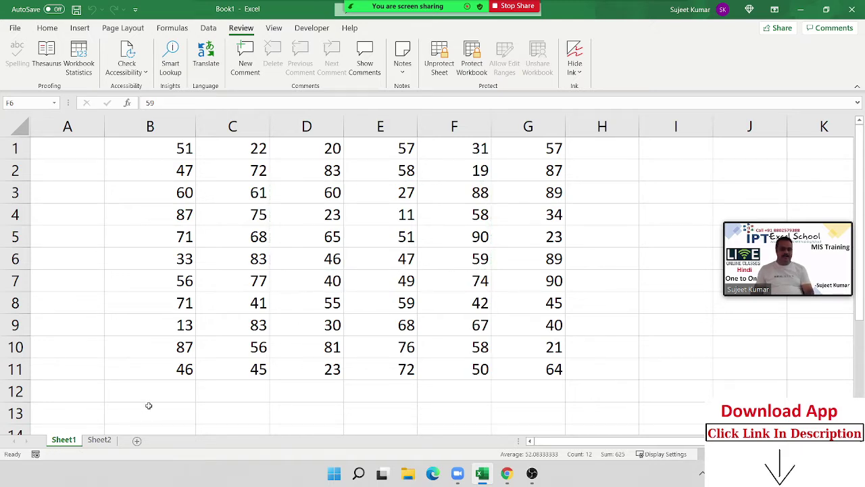
pyautogui.hotkey('ctrl', 'c')
pyautogui.press('Escape')
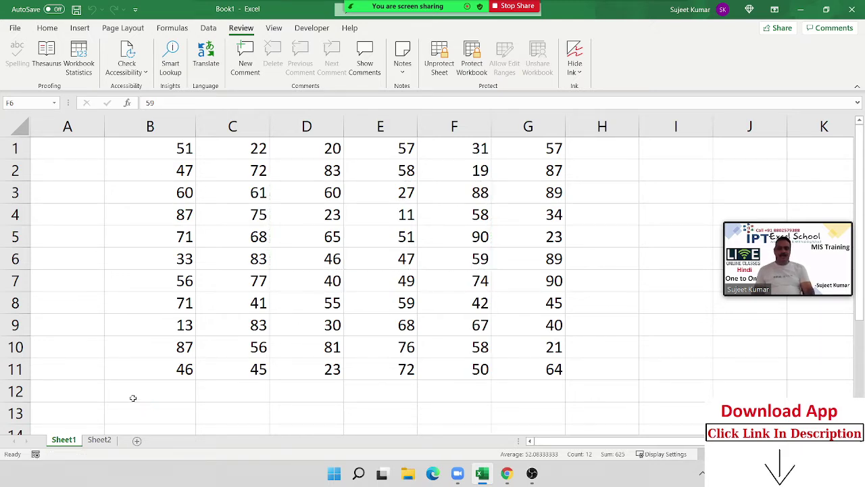
# Unprotect and re-protect Sheet1, then verify editing a cell triggers the protected-sheet warning.
pyautogui.rightClick(65, 440)
pyautogui.click(100, 358)
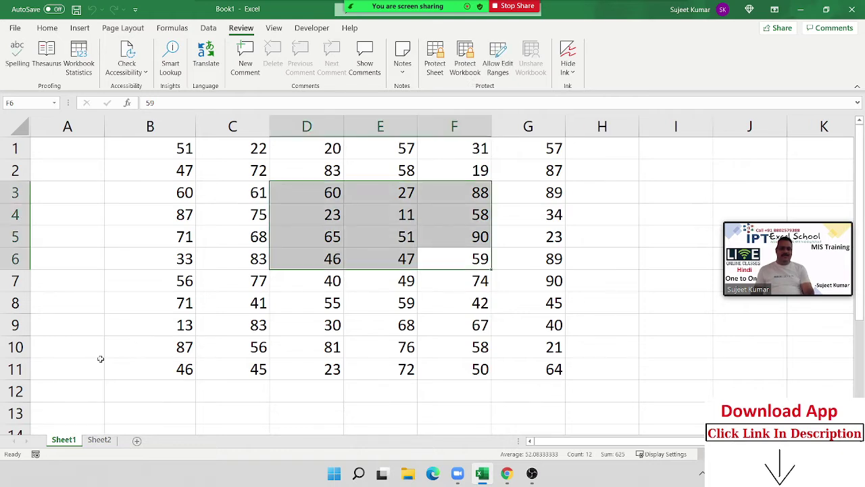
pyautogui.click(658, 186)
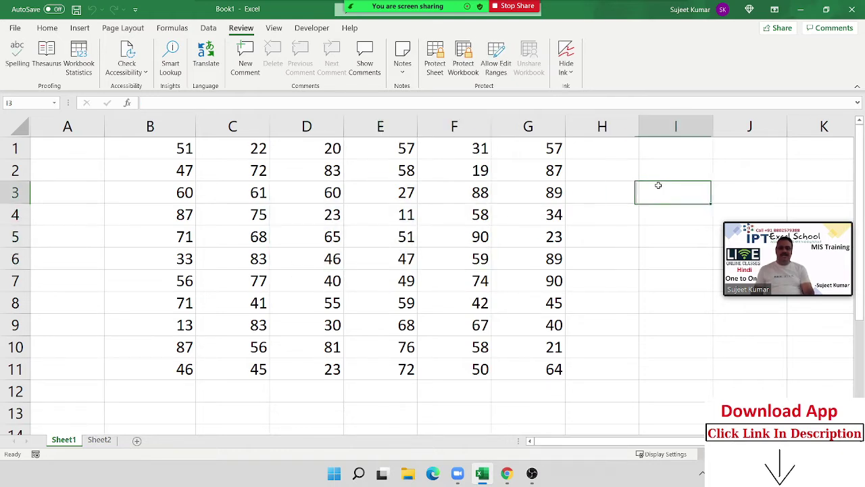
pyautogui.rightClick(61, 441)
pyautogui.click(100, 363)
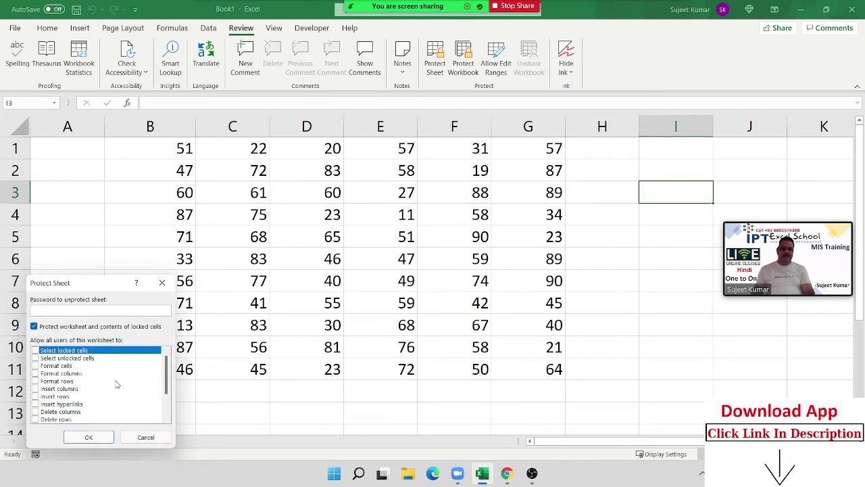
pyautogui.click(95, 436)
pyautogui.doubleClick(348, 328)
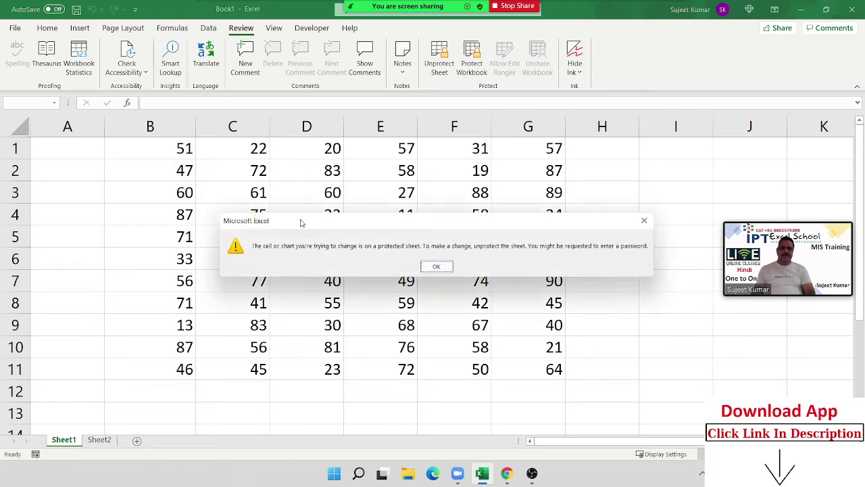
pyautogui.click(501, 300)
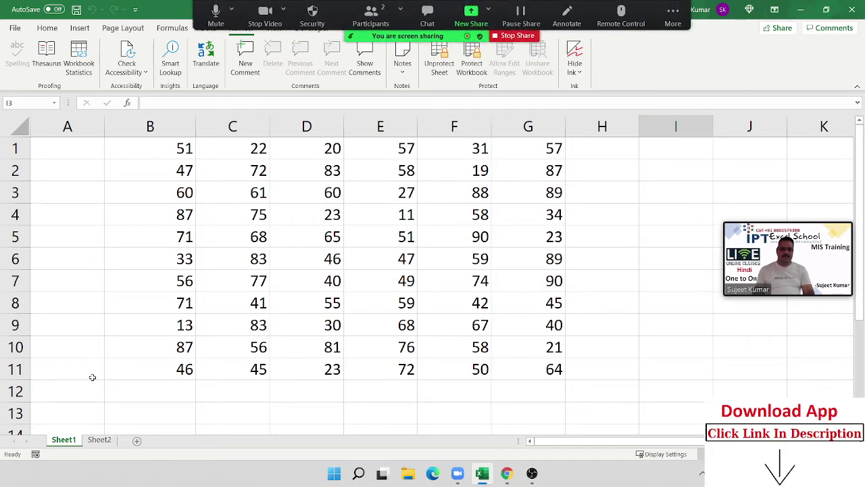
# On Sheet2, clear E14:H19 and fill the block H8:L15 with yellow.
pyautogui.click(100, 439)
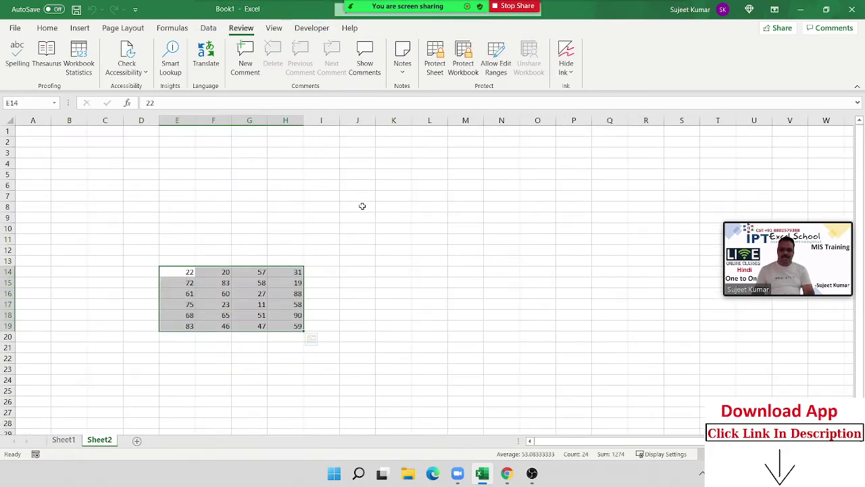
pyautogui.press('Delete')
pyautogui.moveTo(271, 207)
pyautogui.mouseDown()
pyautogui.moveTo(432, 286)
pyautogui.moveTo(417, 280)
pyautogui.mouseUp()
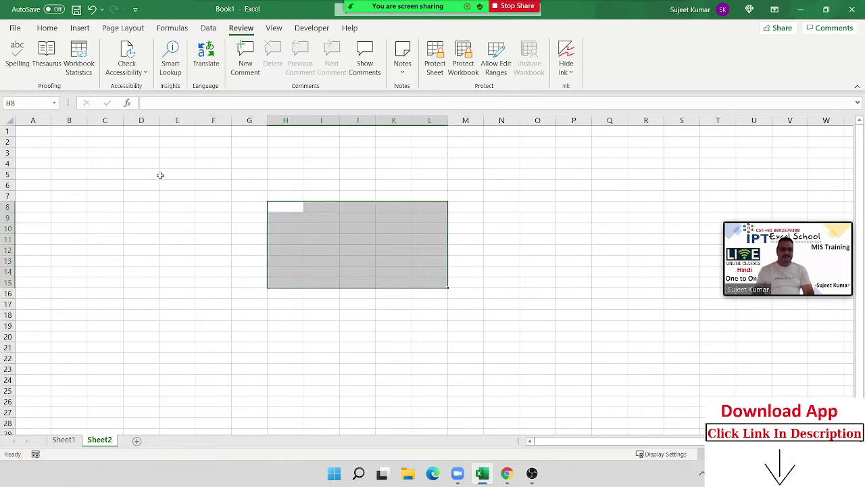
pyautogui.scroll(3, 160, 175)
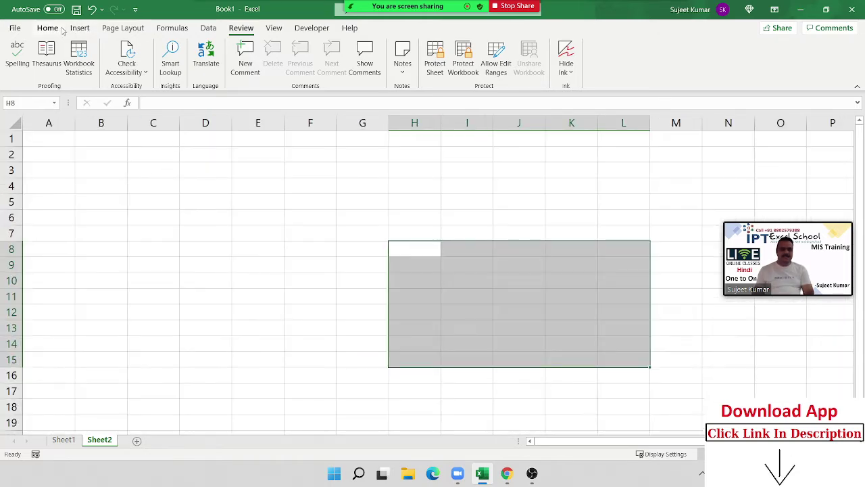
pyautogui.click(59, 29)
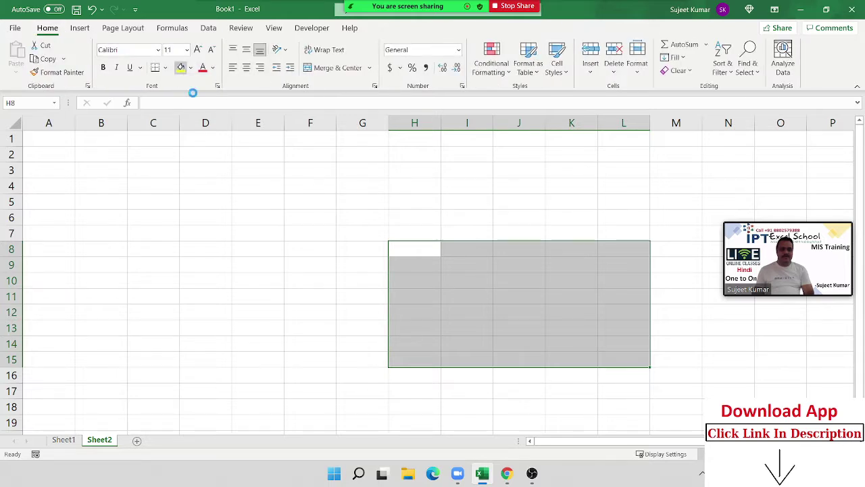
pyautogui.click(180, 67)
pyautogui.click(237, 216)
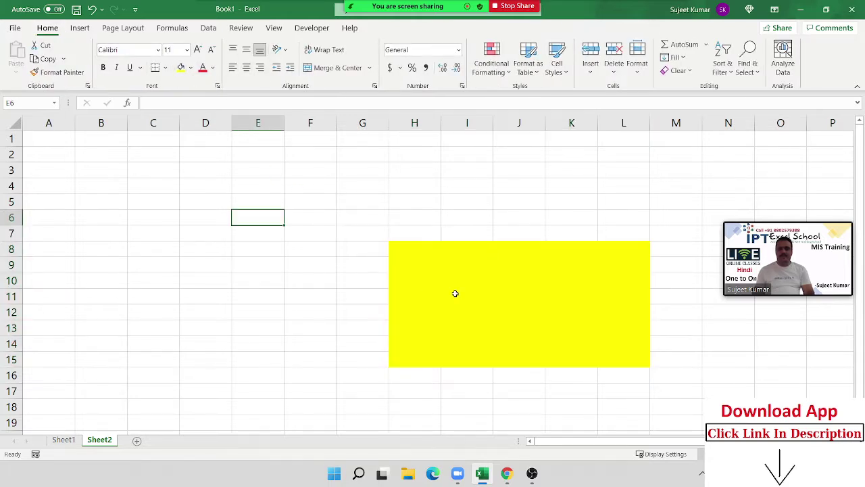
pyautogui.click(435, 258)
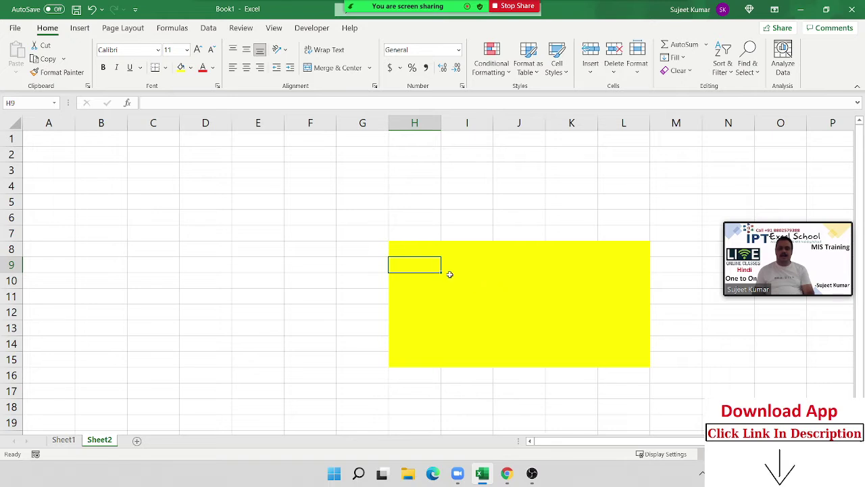
pyautogui.moveTo(408, 246)
pyautogui.mouseDown()
pyautogui.moveTo(616, 351)
pyautogui.moveTo(616, 359)
pyautogui.mouseUp()
# Test typing 'sadas' in E11 and 'da' in I11, cancelling both entries.
pyautogui.click(273, 291)
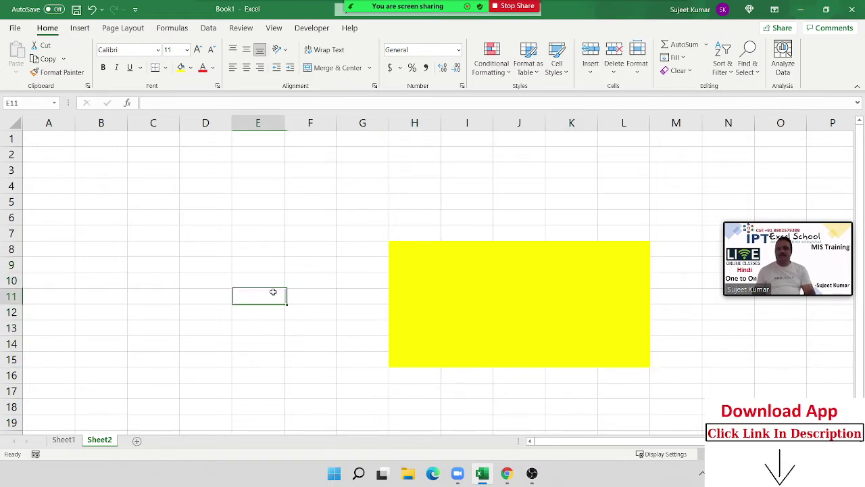
pyautogui.write('sadas')
pyautogui.press('Escape')
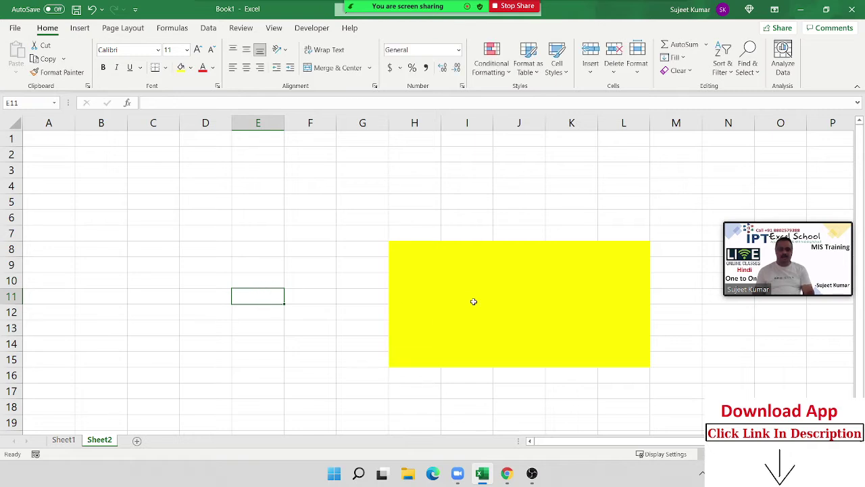
pyautogui.click(475, 295)
pyautogui.write('da')
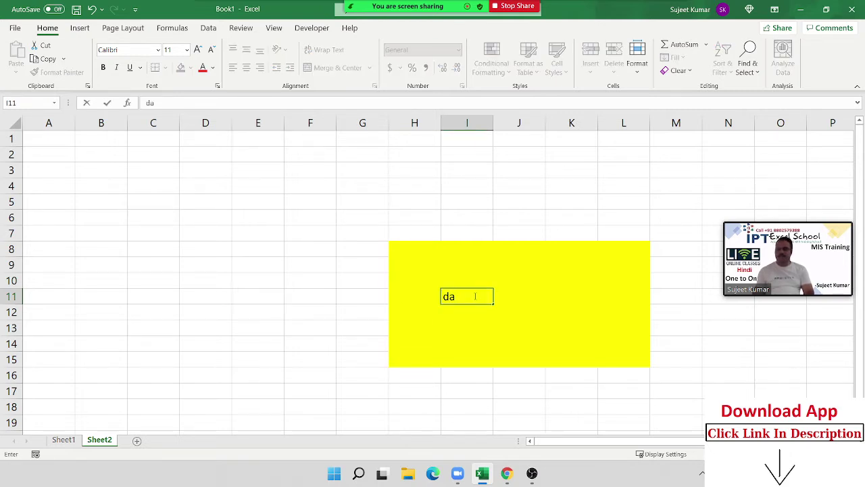
pyautogui.press('Escape')
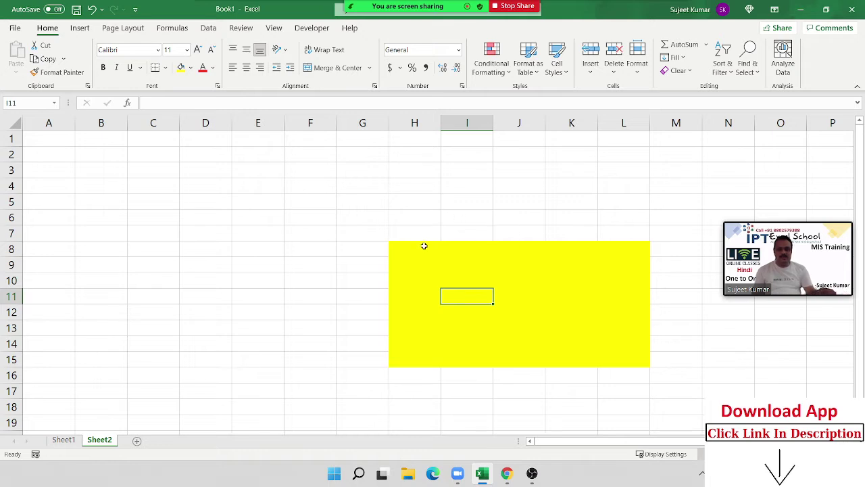
# Select H8:L15, start protecting Sheet2, then cancel the Protect Sheet dialog.
pyautogui.moveTo(405, 245); pyautogui.dragTo(625, 363)
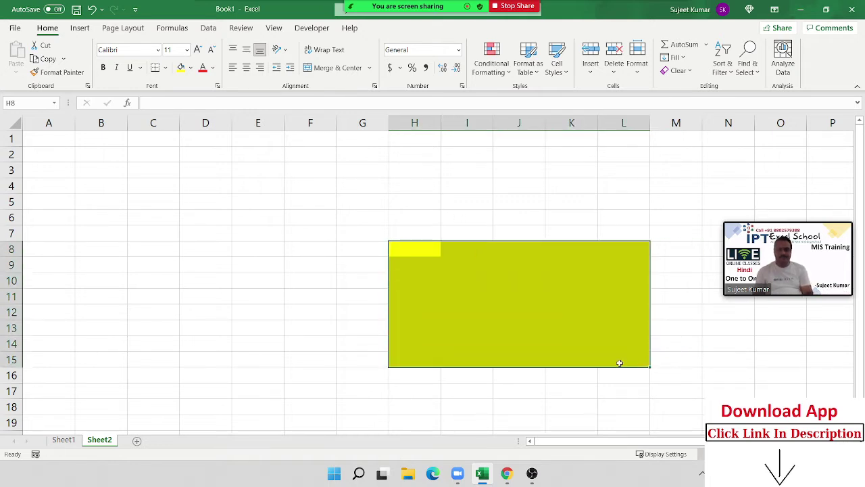
pyautogui.rightClick(564, 311)
pyautogui.press('Escape')
pyautogui.rightClick(88, 440)
pyautogui.click(101, 358)
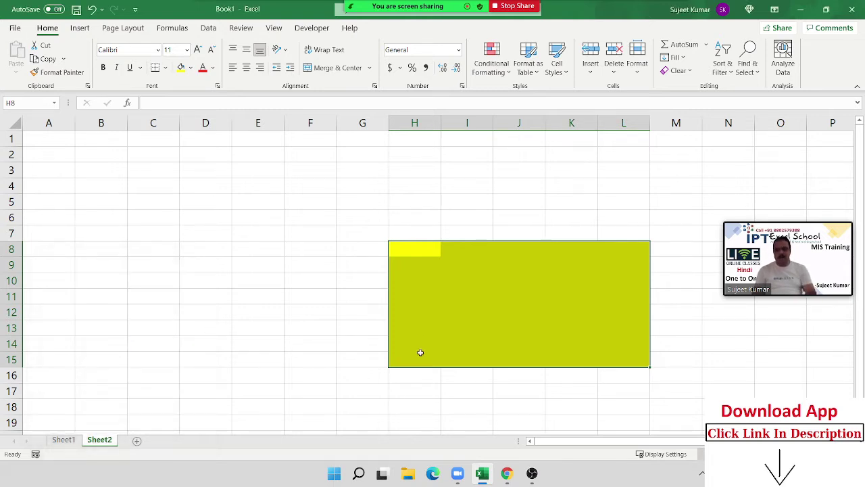
pyautogui.click(433, 273)
# Uncheck Locked on the Protection tab of Format Cells for the yellow range H8:L15.
pyautogui.click(412, 251)
pyautogui.moveTo(439, 254); pyautogui.dragTo(627, 359)
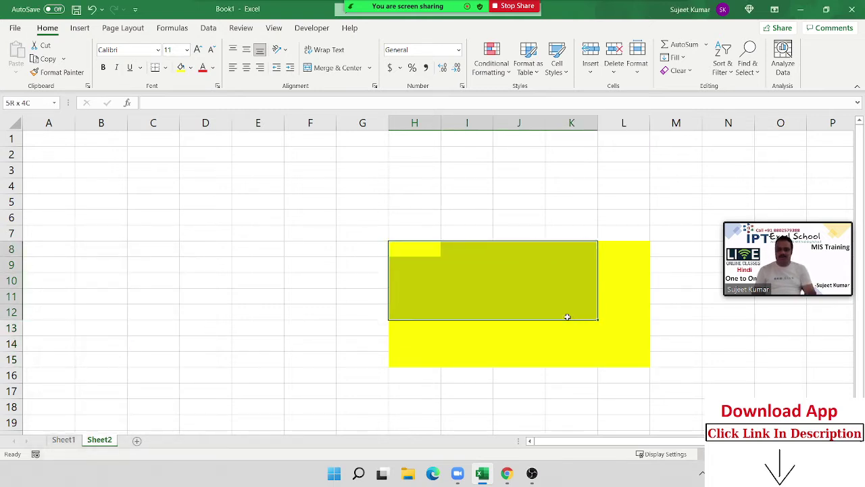
pyautogui.rightClick(510, 329)
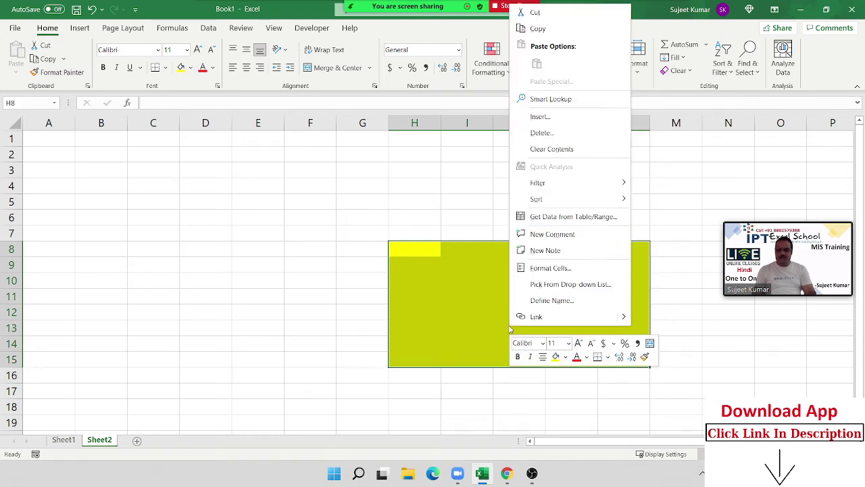
pyautogui.click(542, 270)
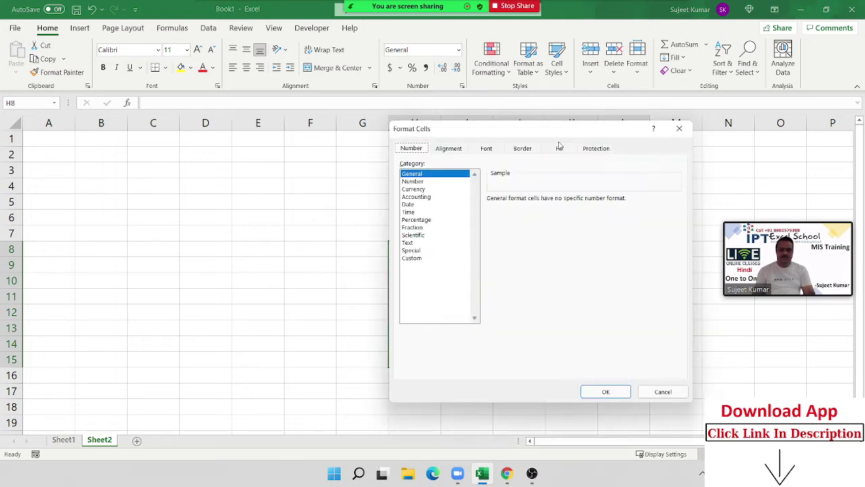
pyautogui.click(608, 149)
pyautogui.moveTo(602, 135); pyautogui.dragTo(264, 129)
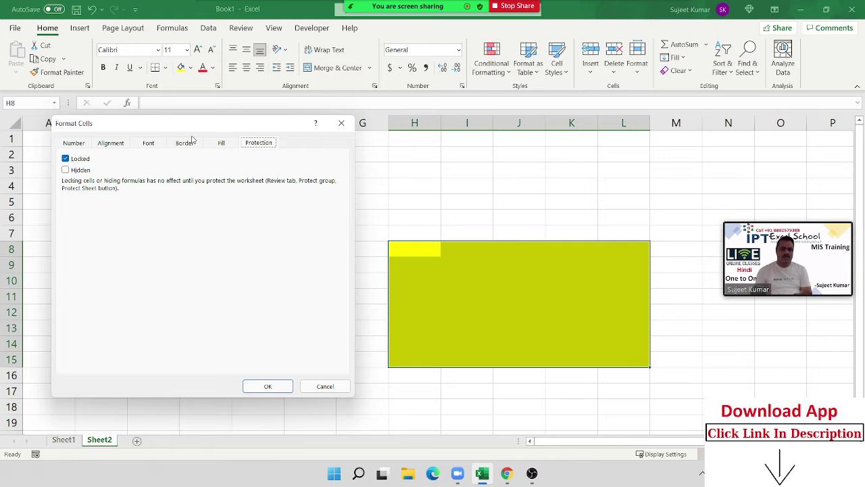
pyautogui.click(86, 161)
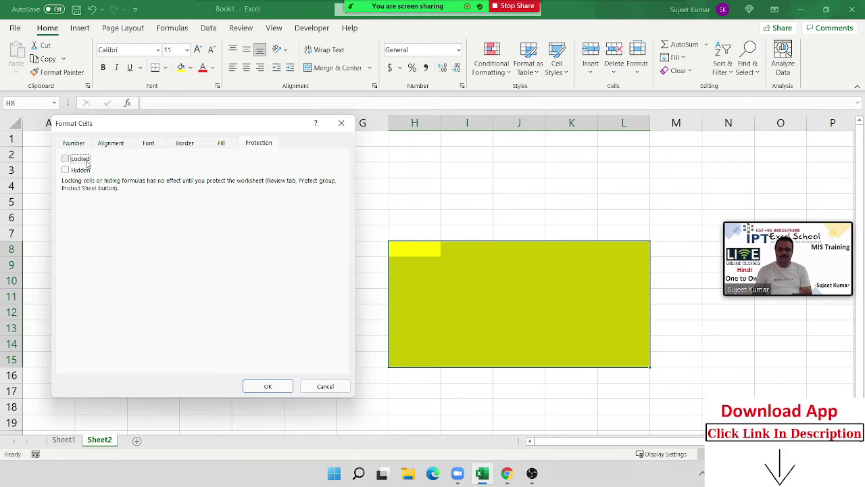
pyautogui.click(267, 385)
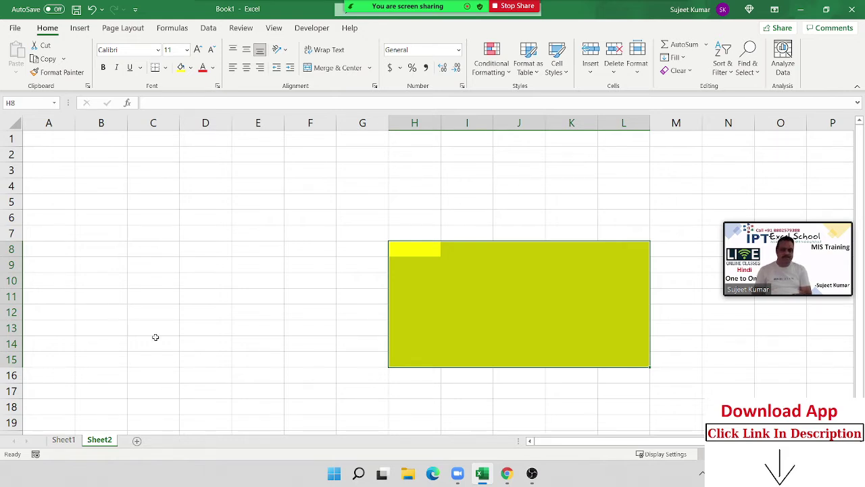
# Protect Sheet2 with a password, entering and confirming it.
pyautogui.rightClick(97, 446)
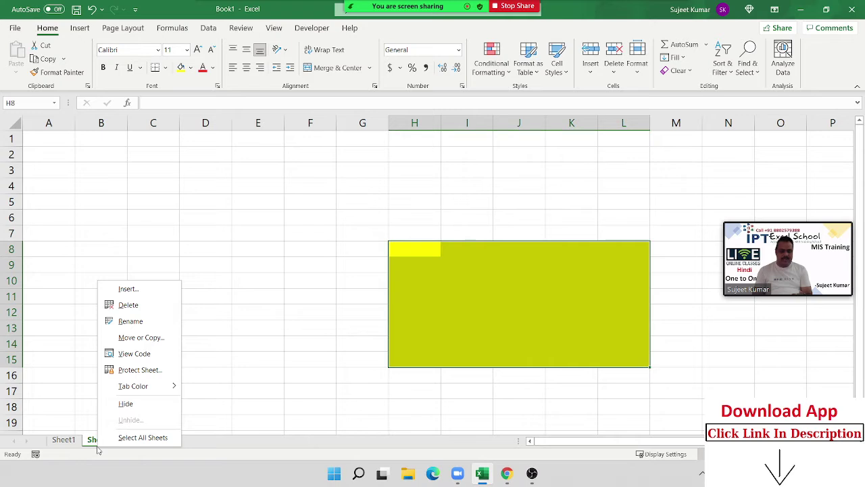
pyautogui.click(140, 370)
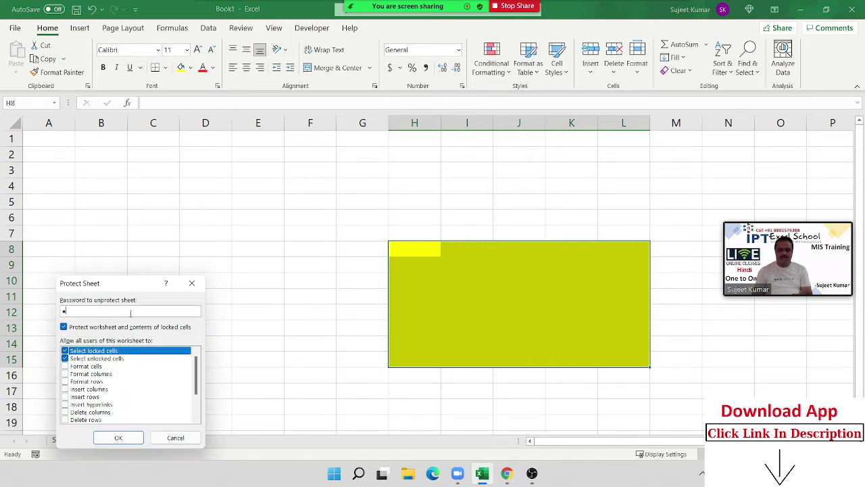
pyautogui.press('Return')
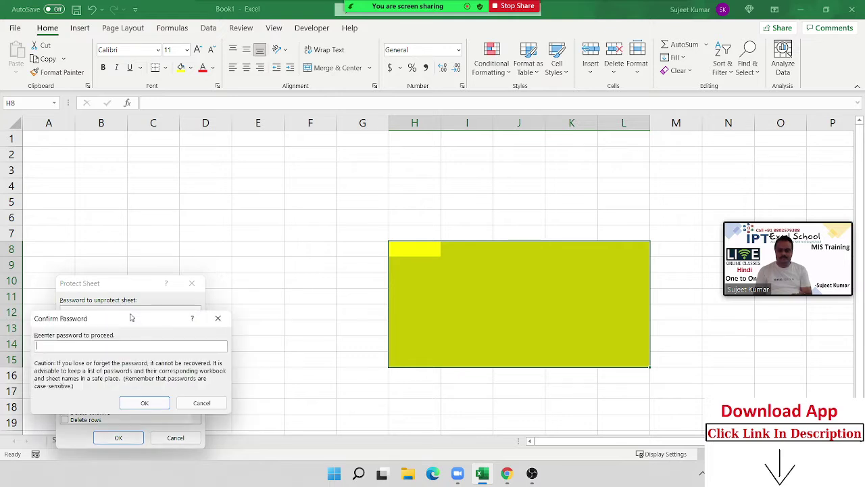
pyautogui.write('1')
pyautogui.press('Return')
# Confirm locked B6 refuses edits while yellow cell I9 accepts test text, then add Sheet3.
pyautogui.click(94, 227)
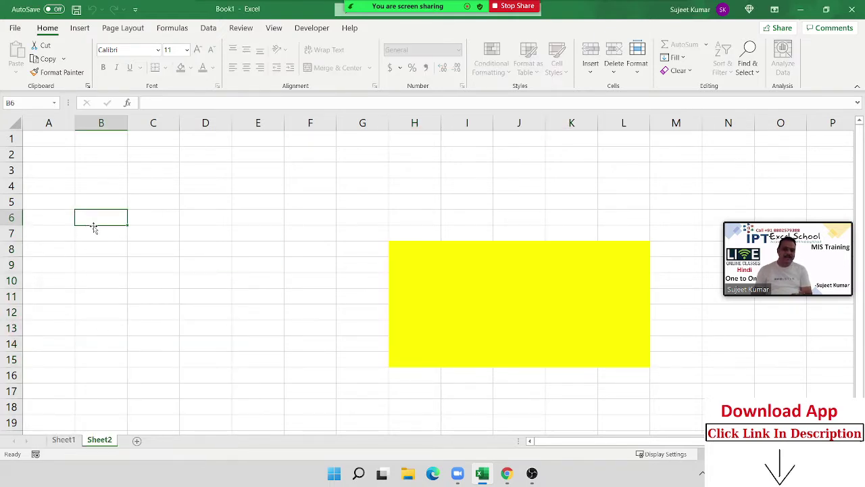
pyautogui.doubleClick(94, 227)
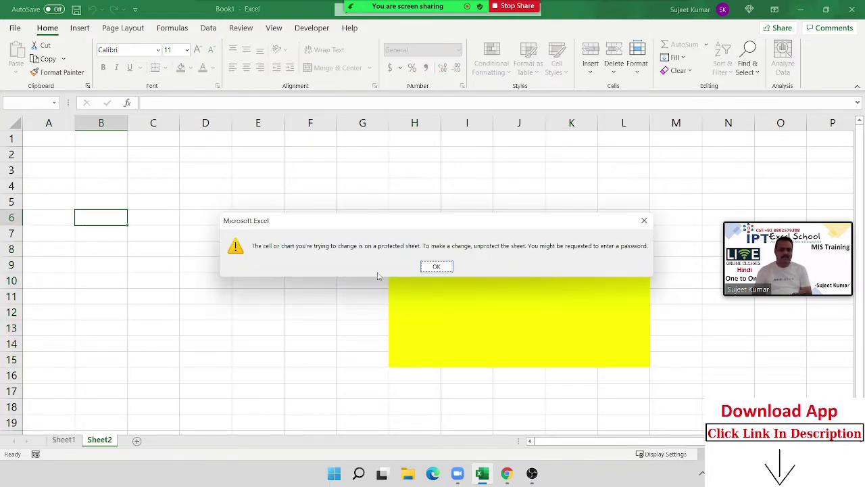
pyautogui.click(436, 266)
pyautogui.click(474, 267)
pyautogui.write(';l,;lm')
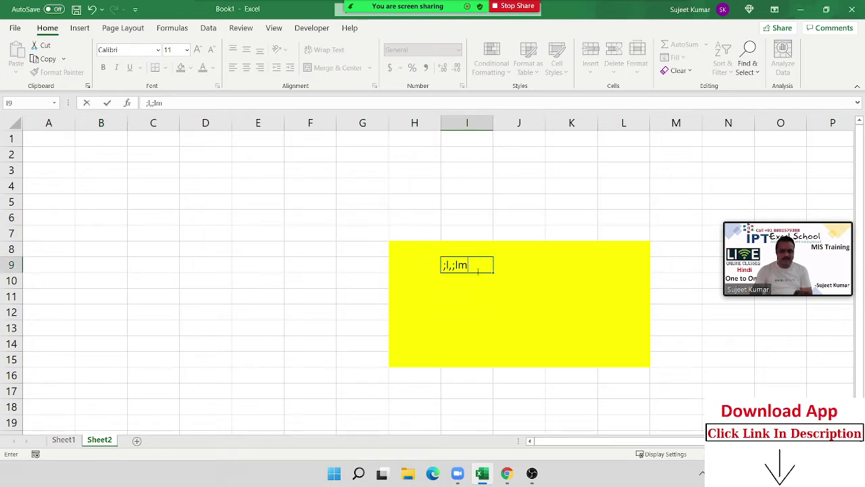
pyautogui.press('Return')
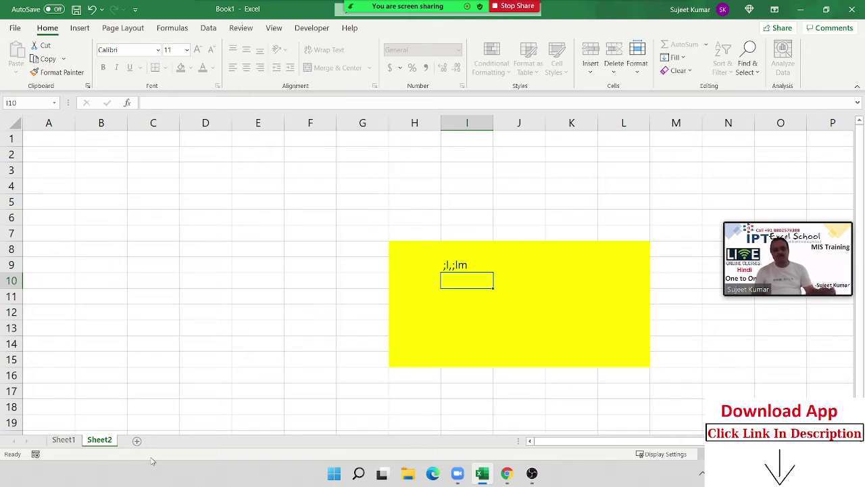
pyautogui.click(137, 440)
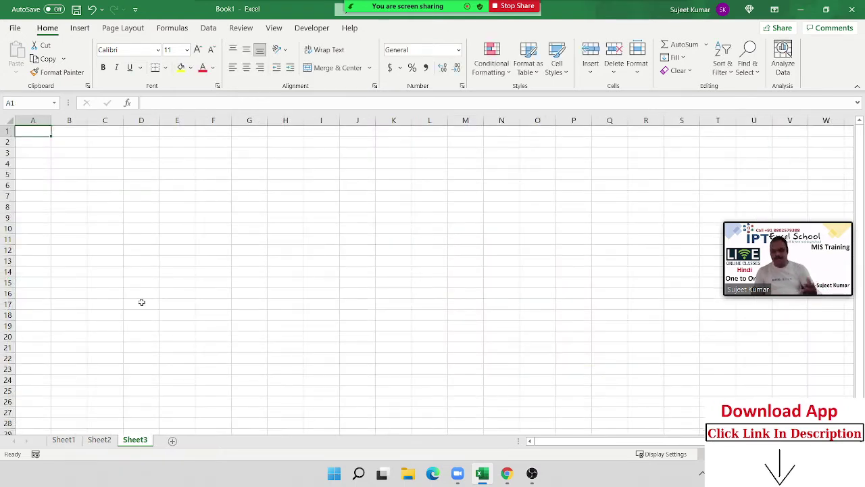
pyautogui.moveTo(182, 185); pyautogui.dragTo(358, 271)
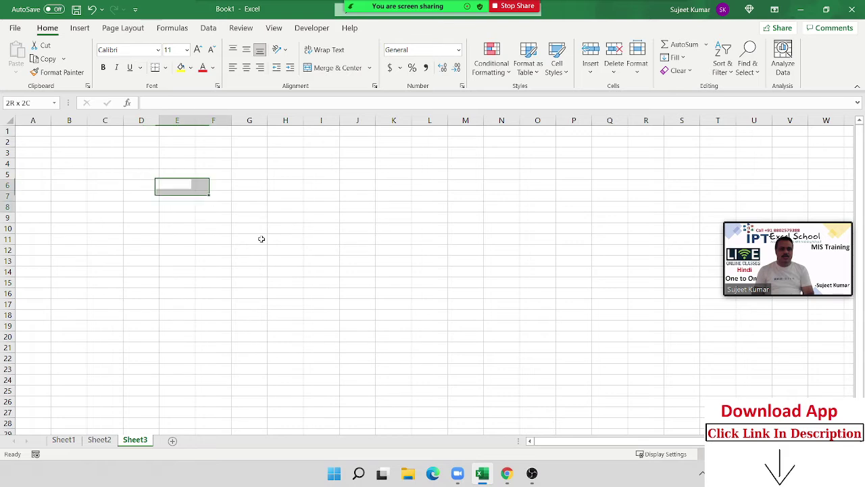
pyautogui.click(190, 67)
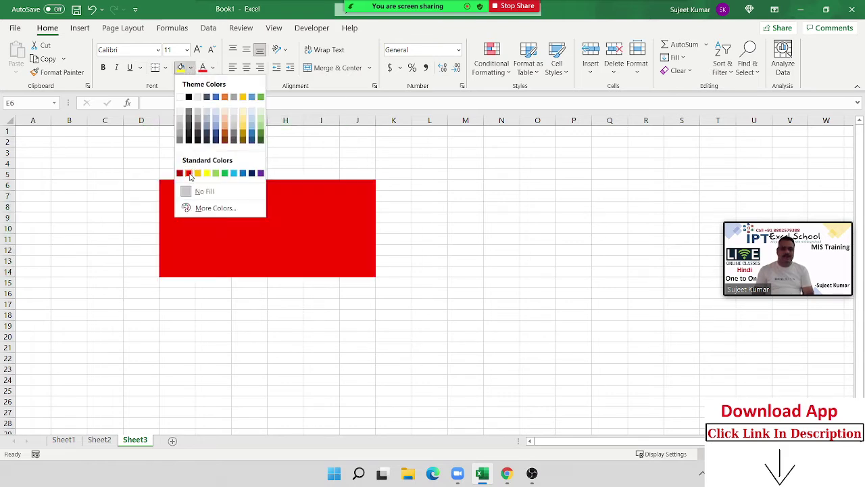
pyautogui.click(189, 173)
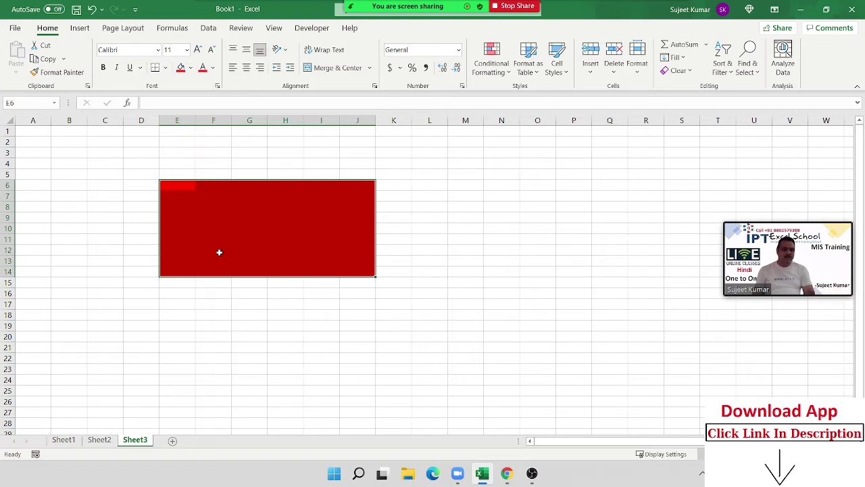
pyautogui.click(381, 294)
pyautogui.moveTo(37, 152); pyautogui.dragTo(34, 155)
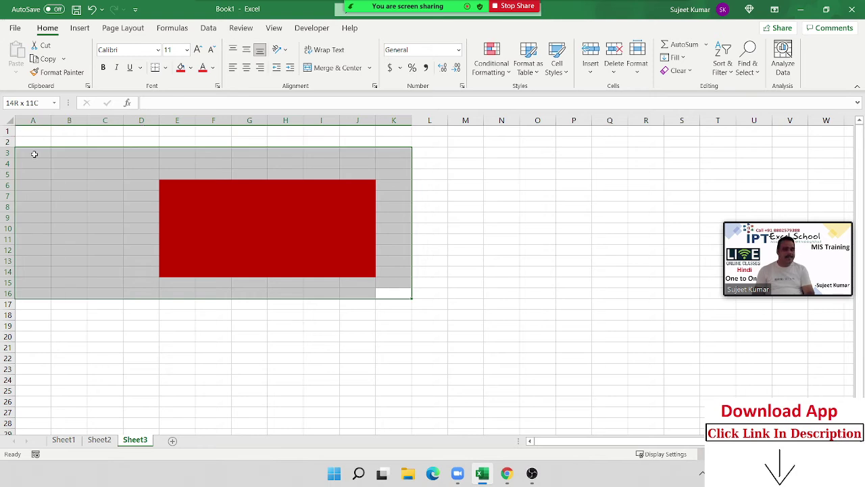
pyautogui.moveTo(292, 203); pyautogui.dragTo(322, 268)
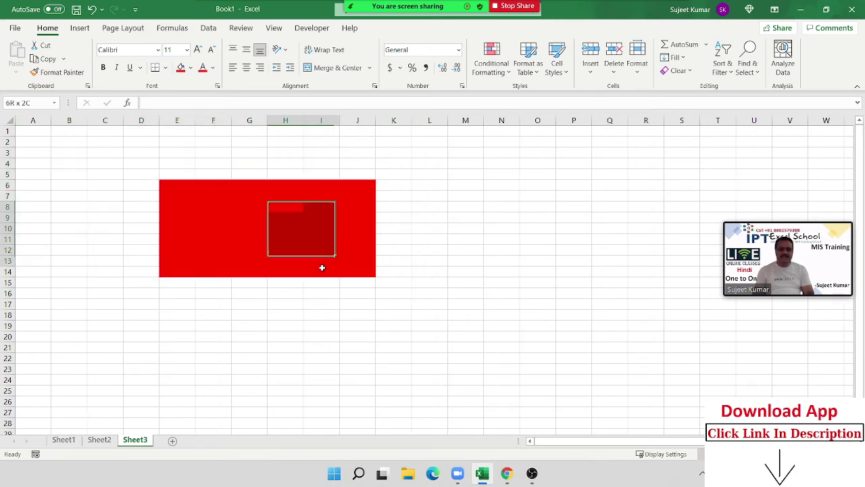
pyautogui.click(102, 187)
pyautogui.click(59, 154)
pyautogui.rightClick(59, 155)
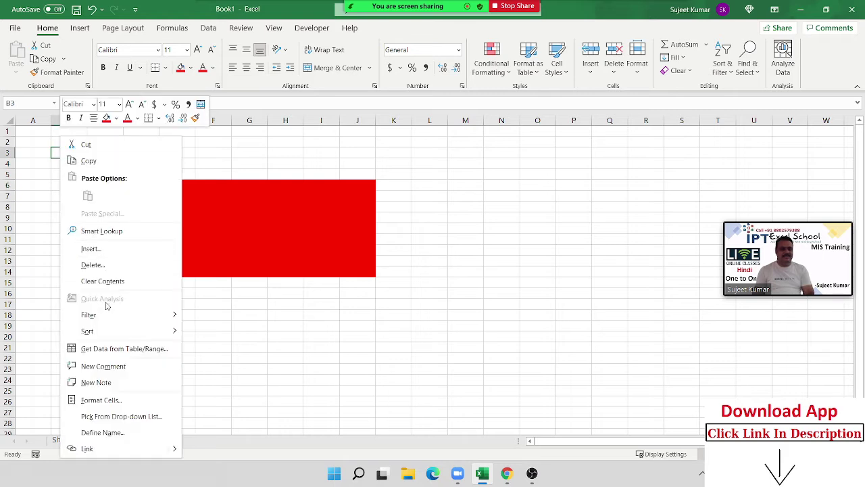
pyautogui.click(110, 384)
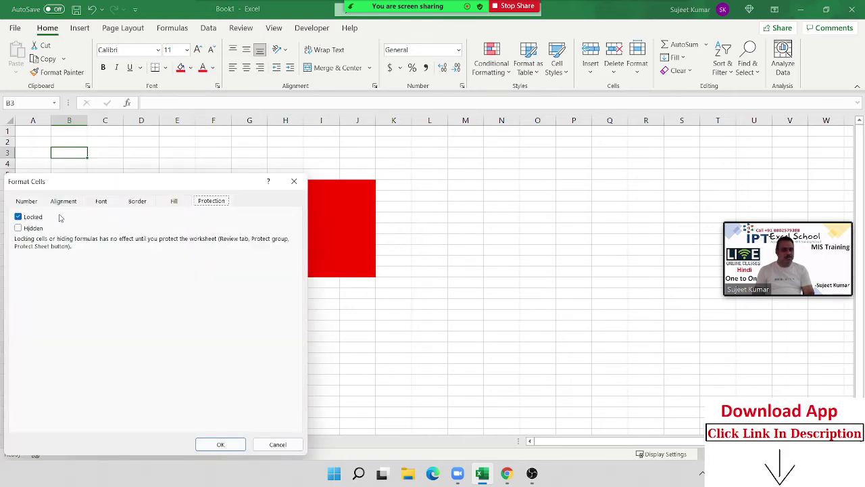
pyautogui.press('Escape')
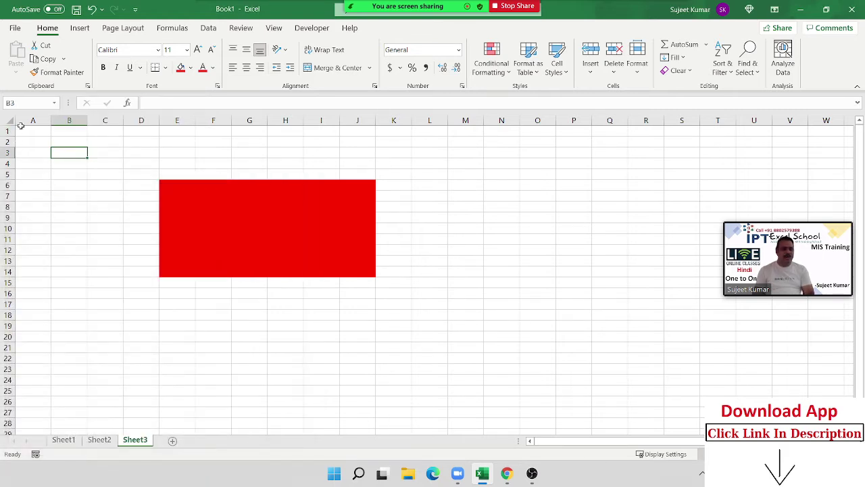
pyautogui.click(11, 120)
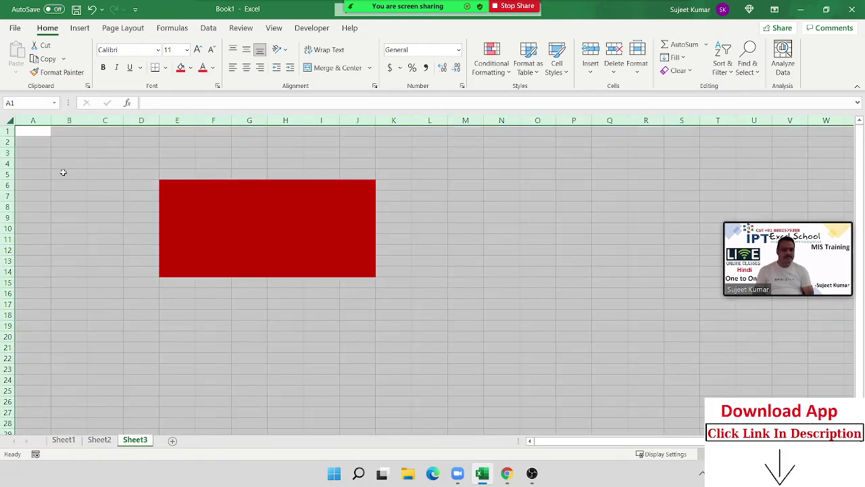
# Clear the Locked setting for every cell on Sheet3 via Format Cells > Protection.
pyautogui.rightClick(117, 208)
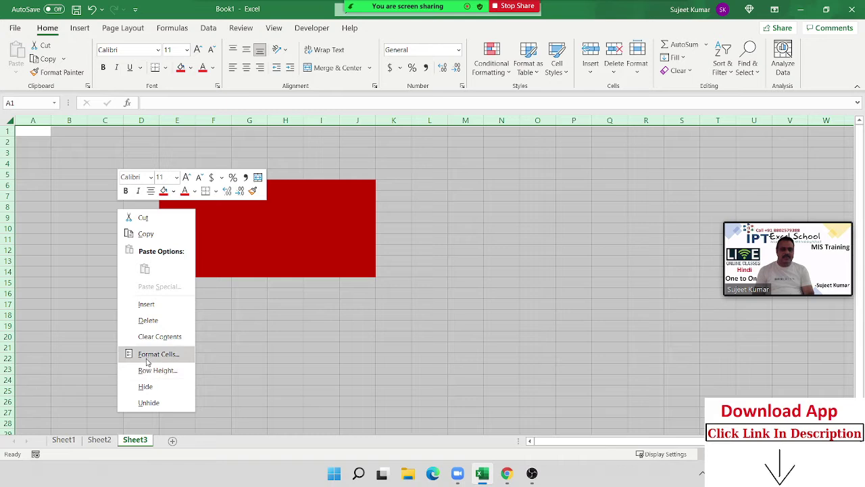
pyautogui.click(150, 354)
pyautogui.click(27, 219)
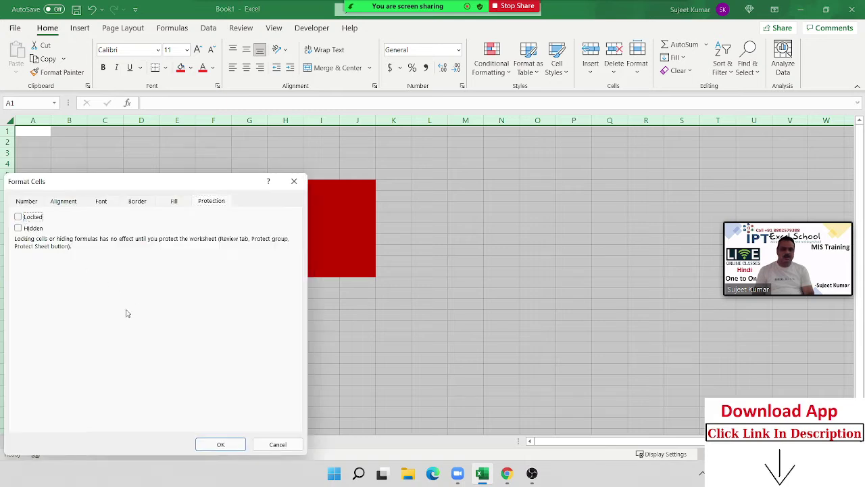
pyautogui.click(222, 445)
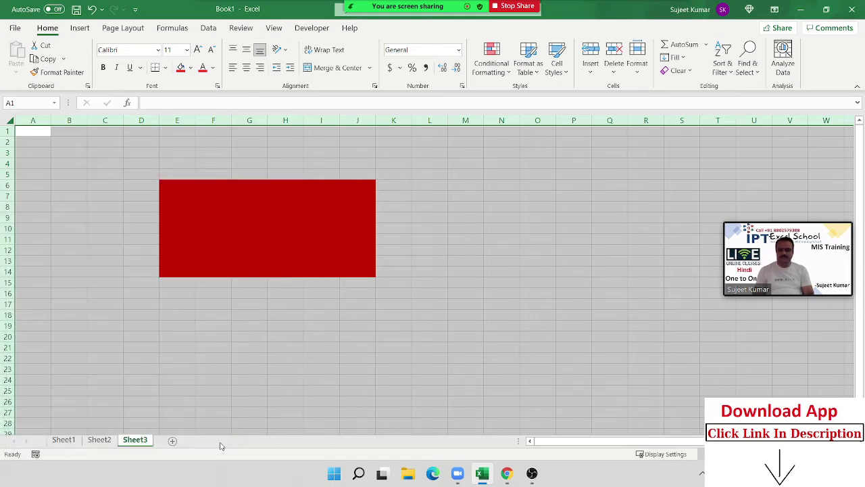
pyautogui.click(227, 344)
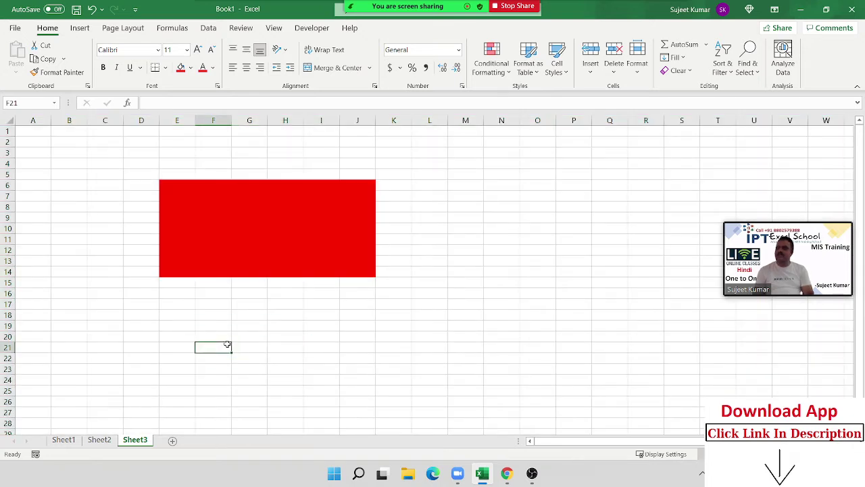
# Select the red block E6:J14 and set its cells back to Locked.
pyautogui.click(241, 366)
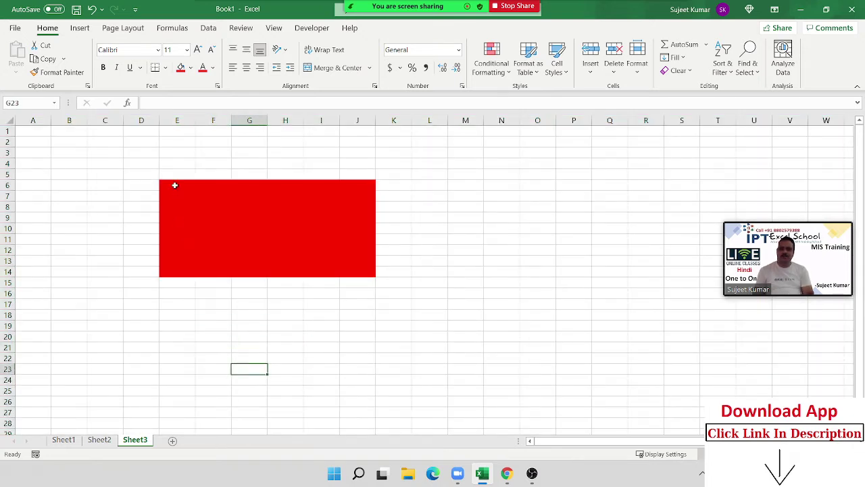
pyautogui.moveTo(174, 184); pyautogui.dragTo(350, 268)
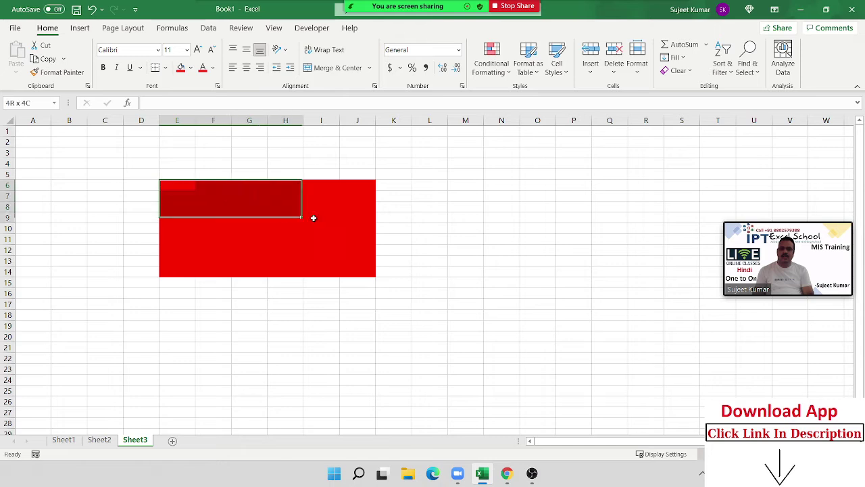
pyautogui.rightClick(342, 251)
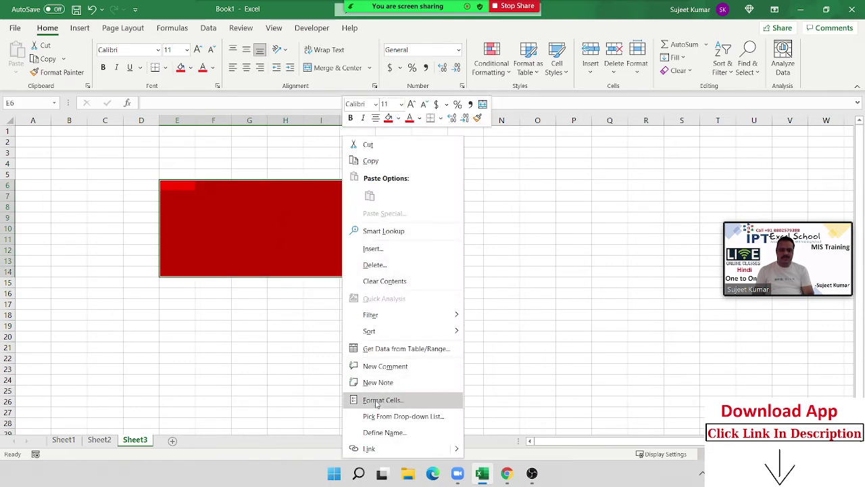
pyautogui.click(377, 400)
pyautogui.click(238, 217)
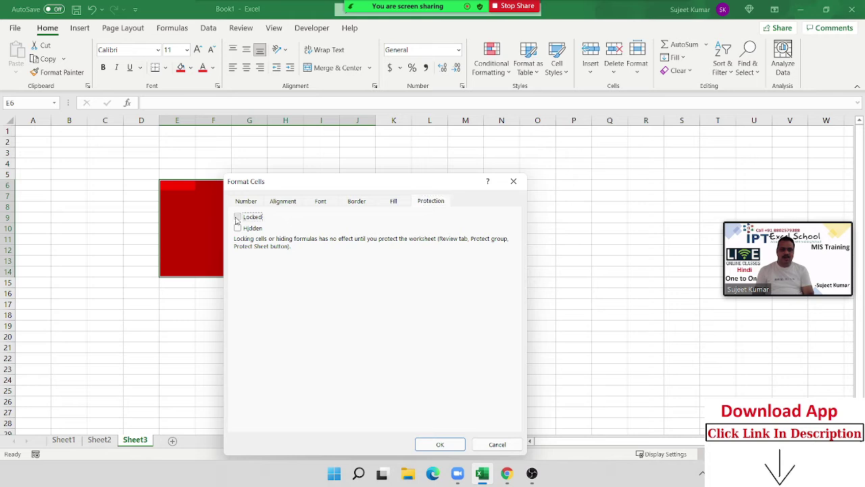
pyautogui.click(237, 217)
pyautogui.moveTo(314, 187); pyautogui.dragTo(510, 122)
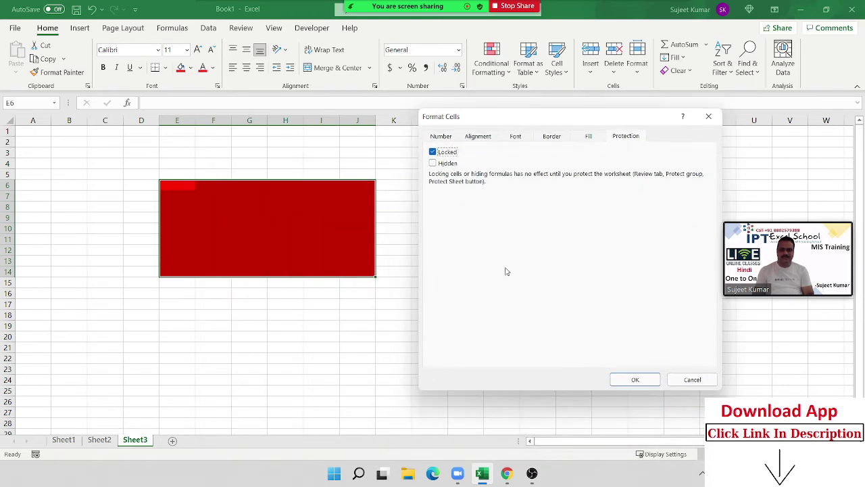
pyautogui.click(647, 379)
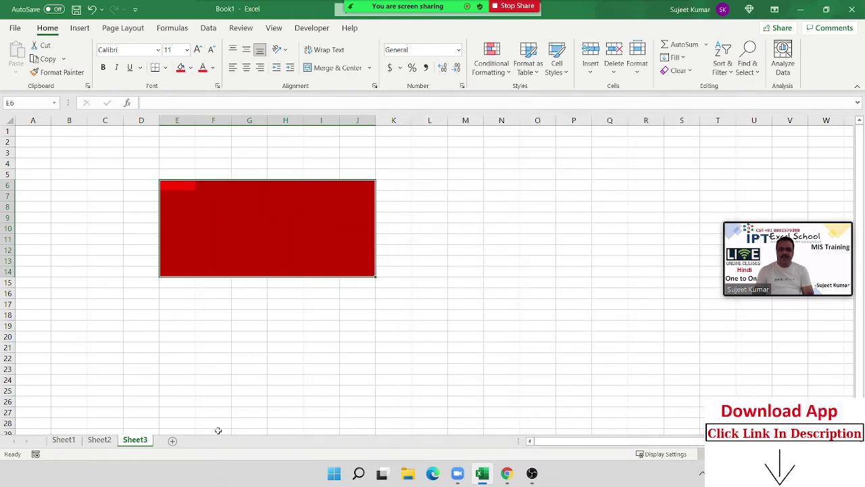
# Protect Sheet3 with default Protect Sheet settings.
pyautogui.click(203, 336)
pyautogui.rightClick(140, 443)
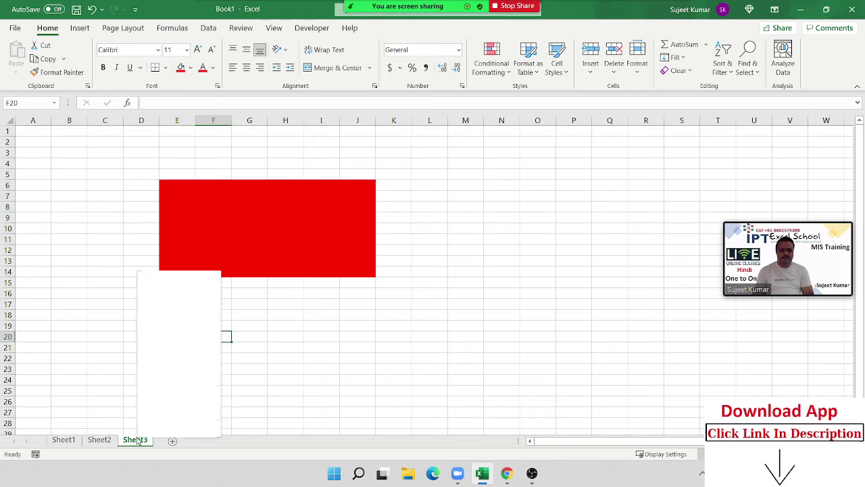
pyautogui.click(177, 360)
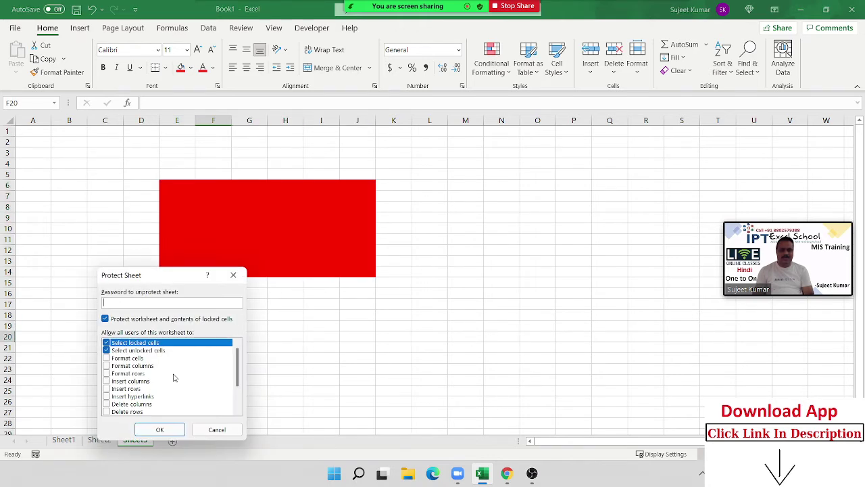
pyautogui.click(160, 429)
# Type 'asdas' into unlocked cells C25 and C17.
pyautogui.click(106, 388)
pyautogui.write('asdas')
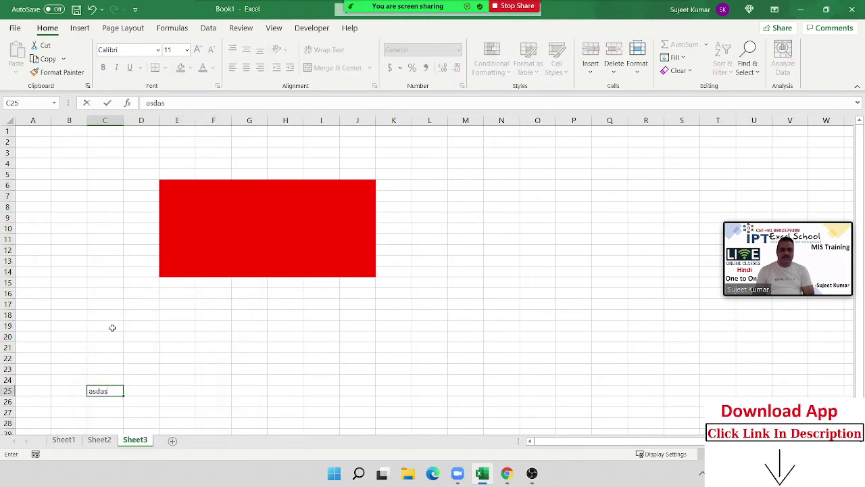
pyautogui.click(103, 307)
pyautogui.write('asdas')
# Confirm locked cells F12, I8, F9 and J14 refuse edits, then add Sheet4.
pyautogui.click(199, 338)
pyautogui.doubleClick(223, 255)
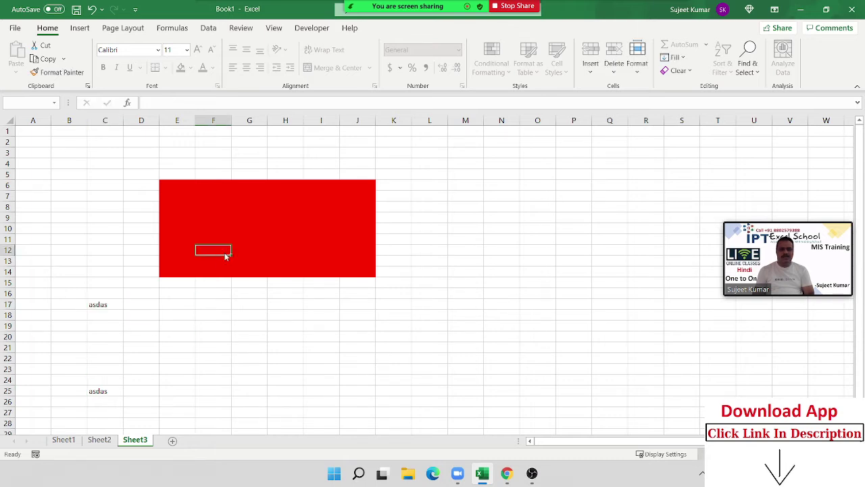
pyautogui.click(436, 266)
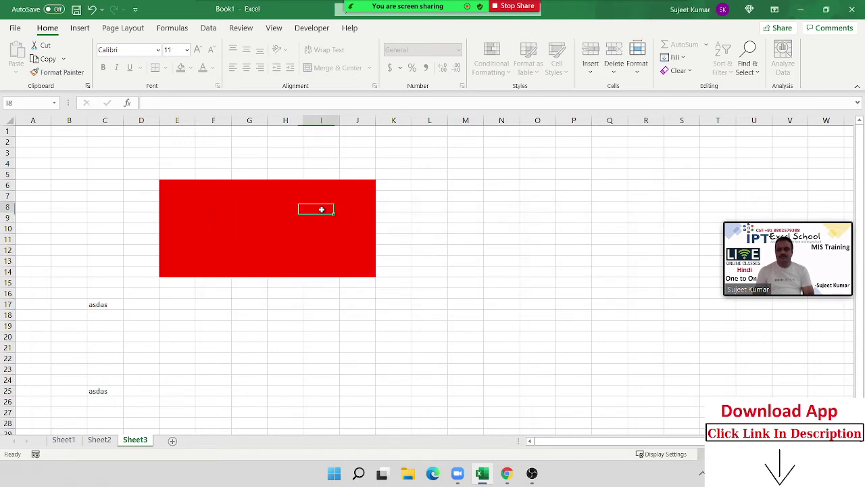
pyautogui.doubleClick(320, 206)
pyautogui.click(436, 265)
pyautogui.doubleClick(232, 217)
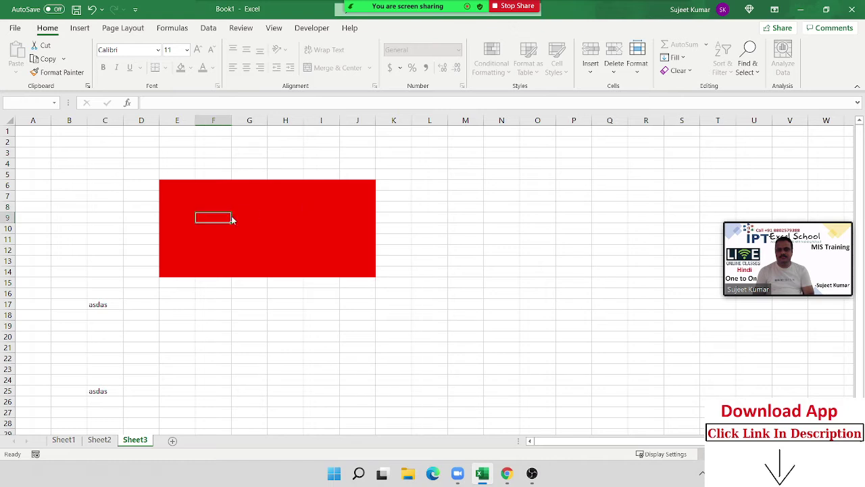
pyautogui.click(428, 268)
pyautogui.doubleClick(355, 270)
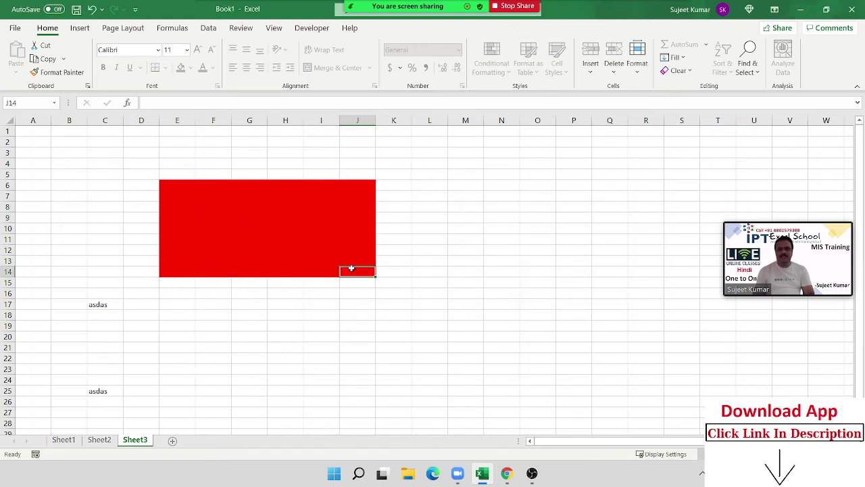
pyautogui.click(444, 268)
pyautogui.click(187, 377)
pyautogui.click(173, 439)
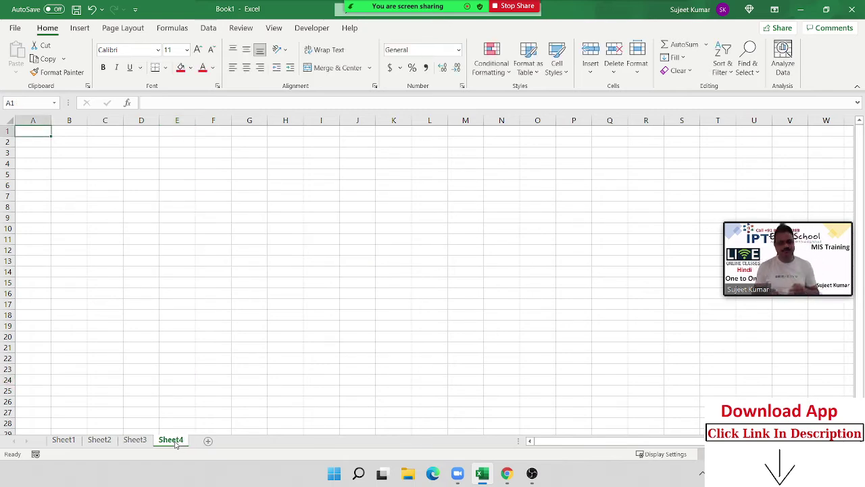
# Enter headers Name, Qty, MRP and Amt across A1:D1, replacing a mistyped City with Qty.
pyautogui.scroll(5, 178, 442)
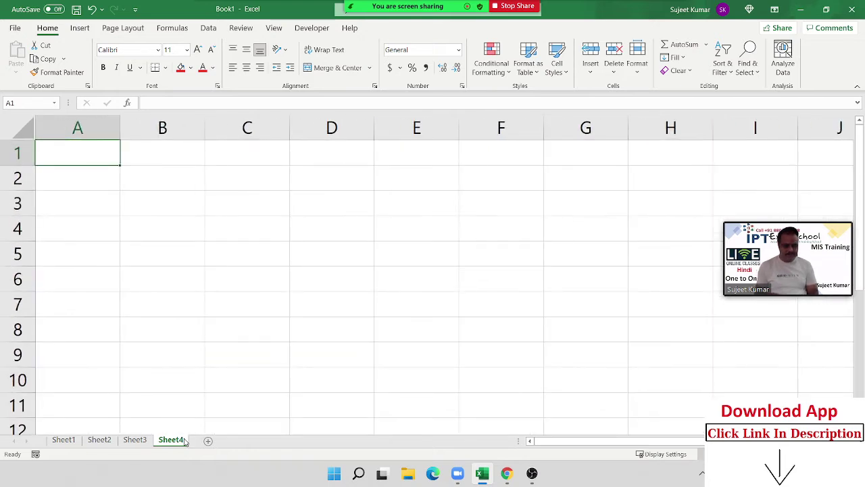
pyautogui.write('Name')
pyautogui.press('Tab')
pyautogui.write('C')
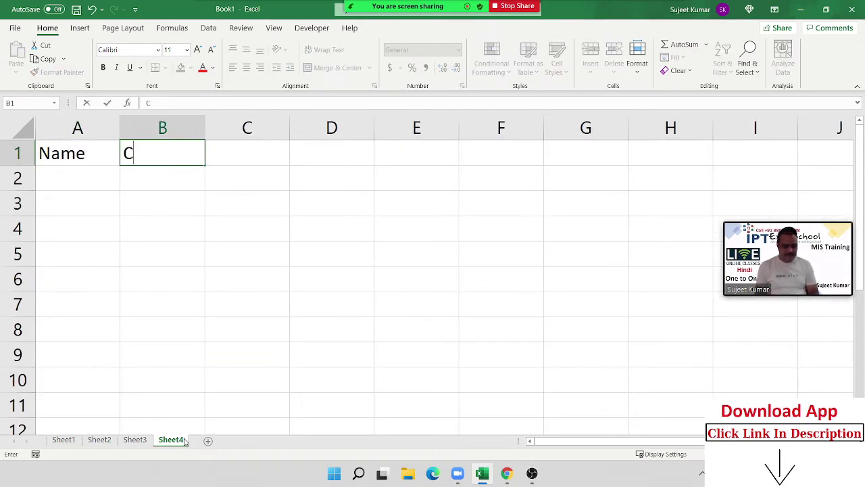
pyautogui.write('ity')
pyautogui.press('Tab')
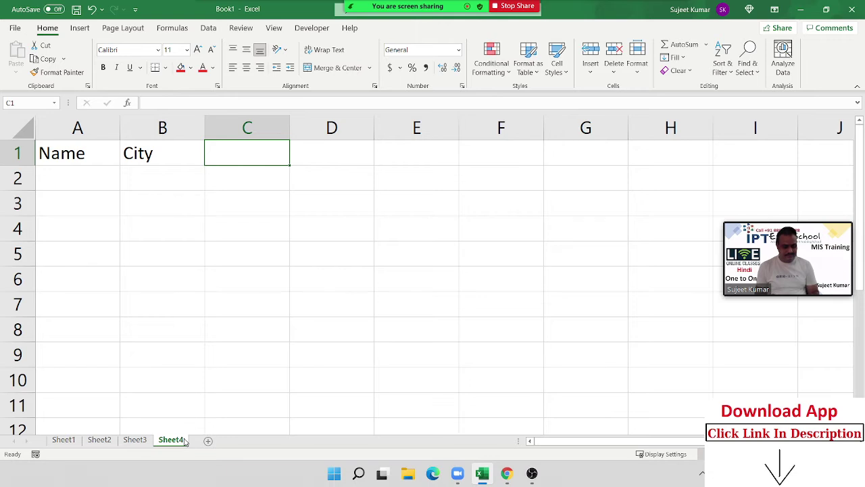
pyautogui.press('Left')
pyautogui.write('Q')
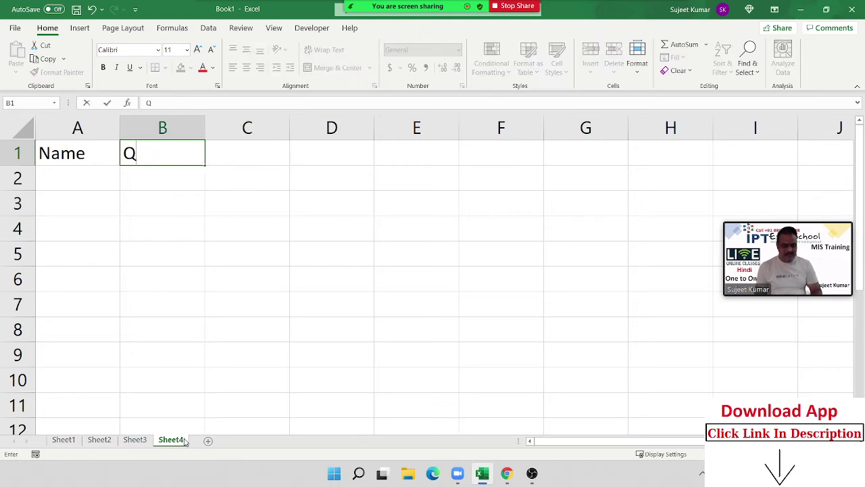
pyautogui.write('ty')
pyautogui.press('Tab')
pyautogui.write('MR')
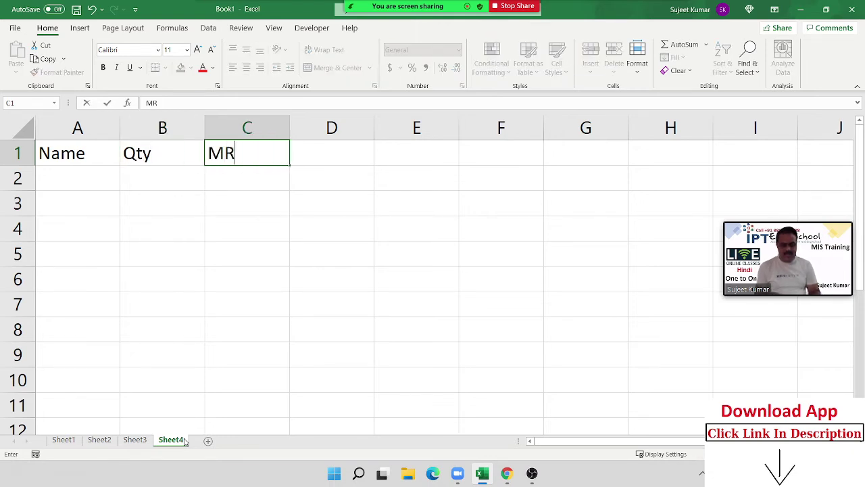
pyautogui.write('P')
pyautogui.press('Tab')
pyautogui.write('Amt')
pyautogui.press('Tab')
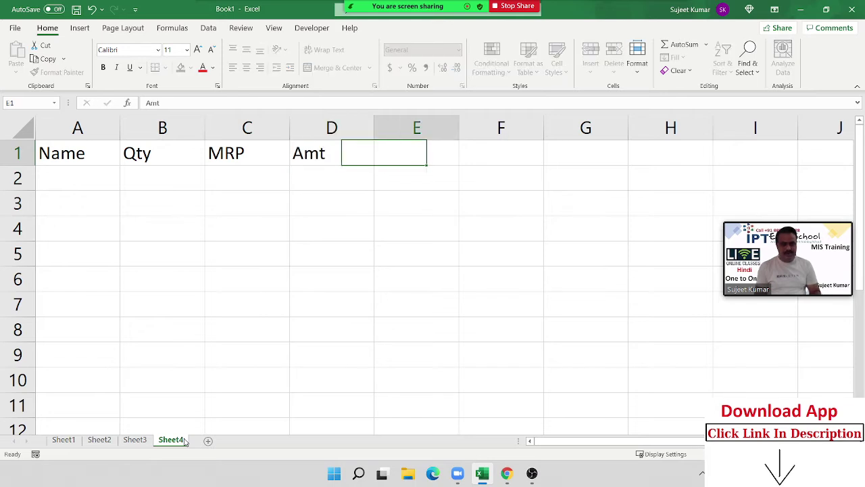
pyautogui.write('Tot')
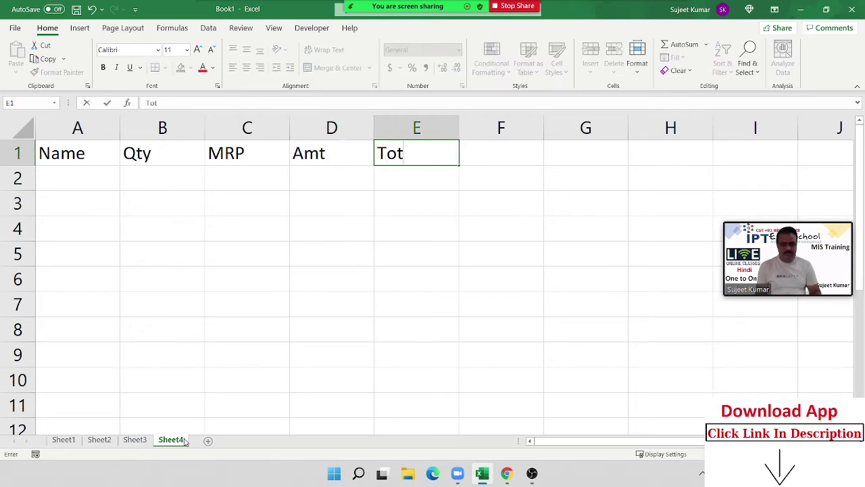
pyautogui.write('al')
pyautogui.press('Tab')
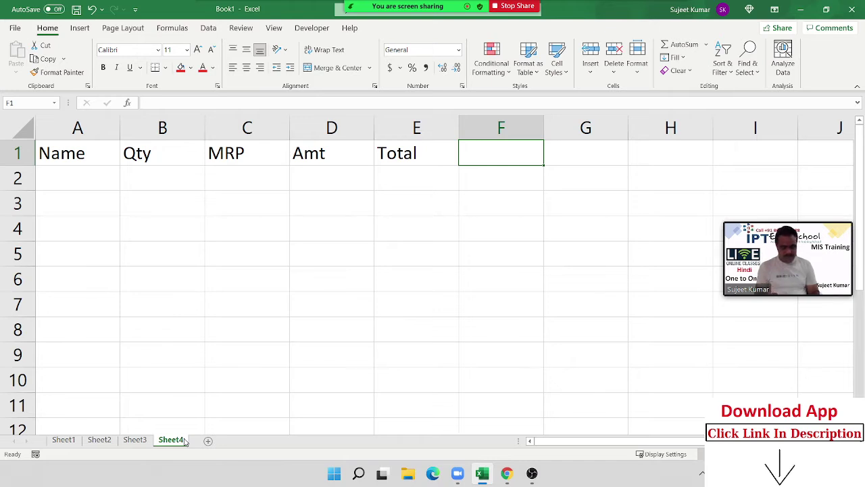
# Replace the stray Total in E1 with GST, then add Com, Total, Date and Time through I1.
pyautogui.press('Left')
pyautogui.press('Left')
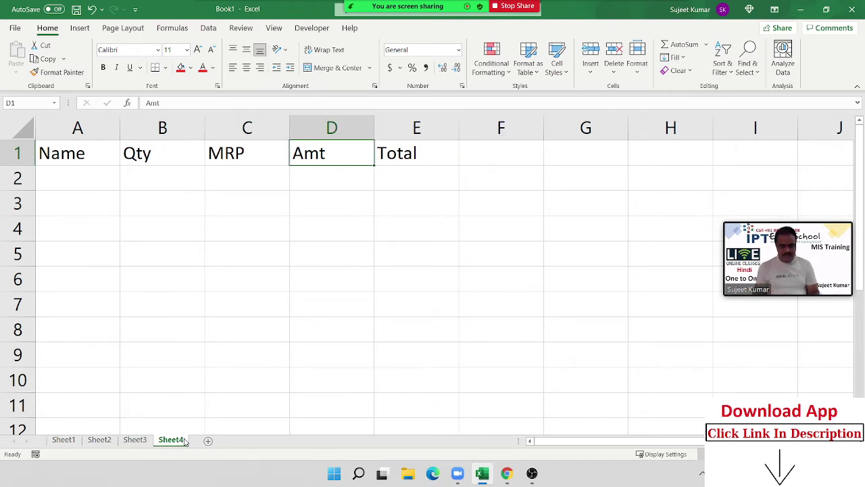
pyautogui.press('Right')
pyautogui.press('Delete')
pyautogui.press('Left')
pyautogui.press('Right')
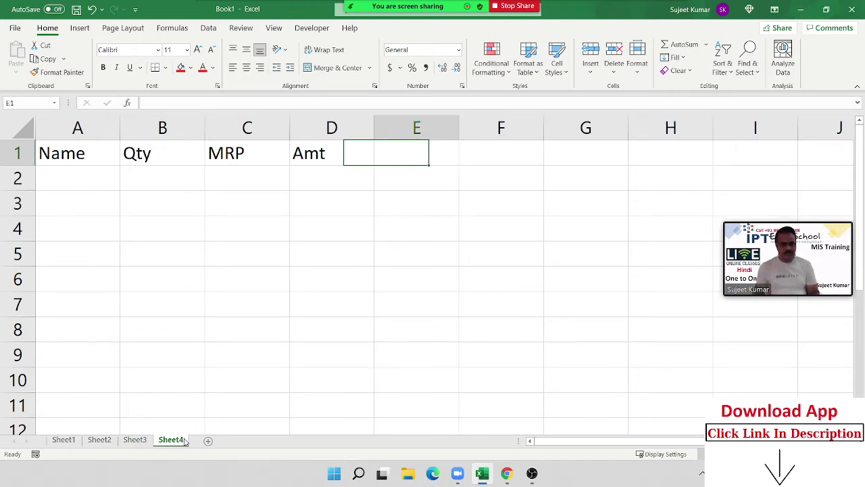
pyautogui.write('GST')
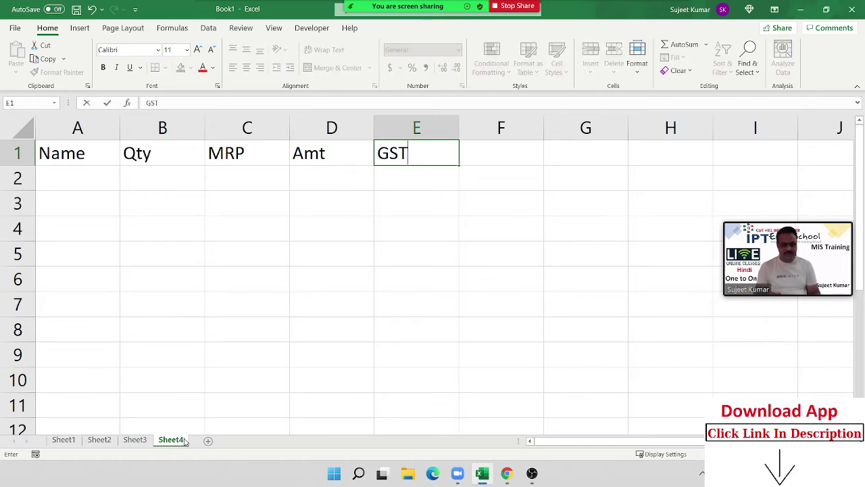
pyautogui.press('Tab')
pyautogui.write('C')
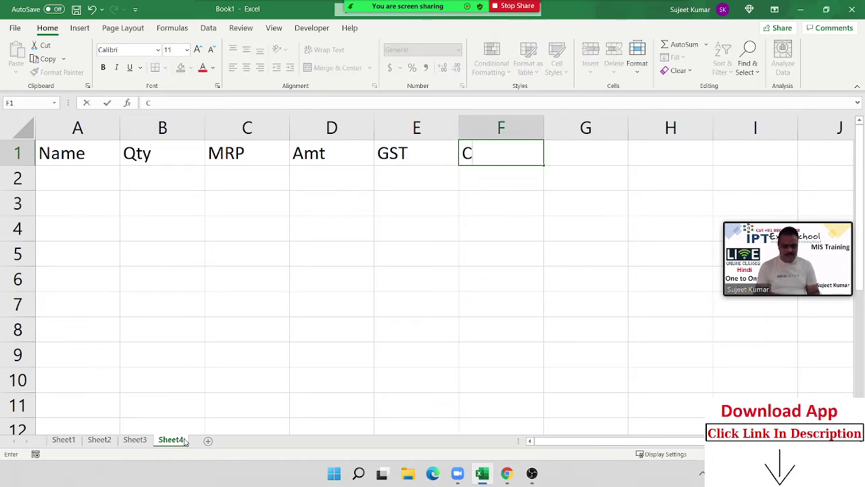
pyautogui.write('om')
pyautogui.press('Tab')
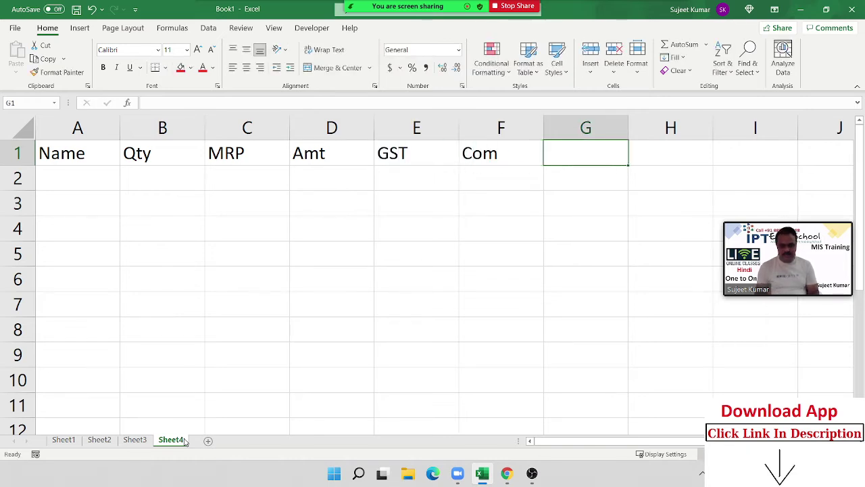
pyautogui.write('Total')
pyautogui.press('Tab')
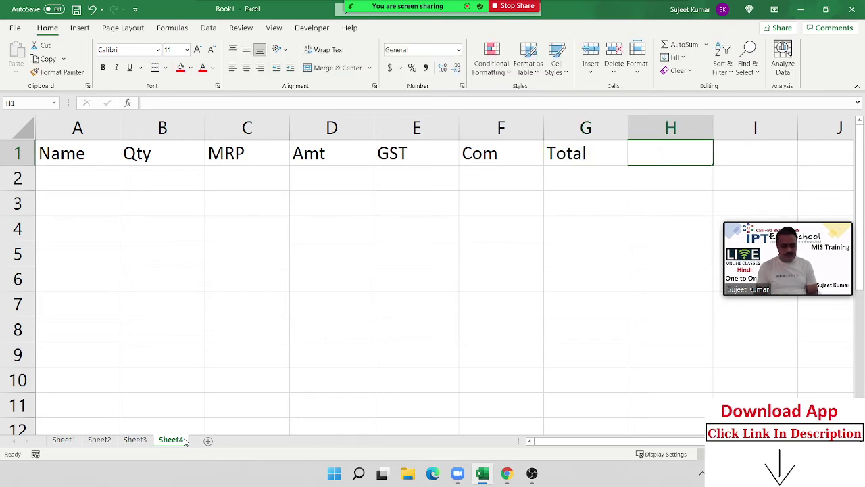
pyautogui.write('Date')
pyautogui.press('Tab')
pyautogui.write('T')
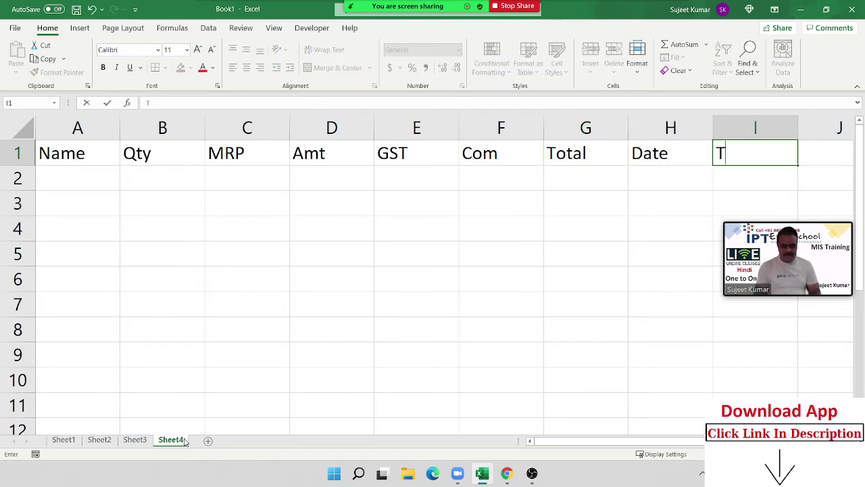
pyautogui.write('ime')
pyautogui.press('Return')
pyautogui.press('Left')
pyautogui.press('Left')
pyautogui.press('Left')
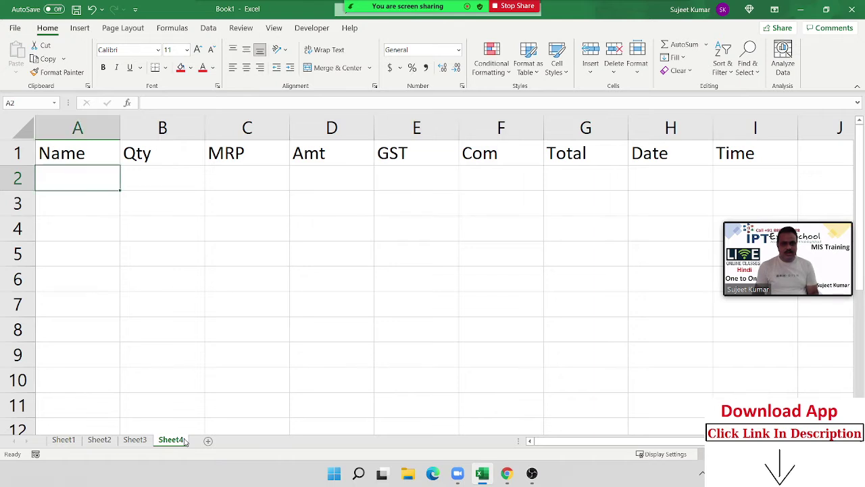
pyautogui.press('Right')
pyautogui.press('Right')
pyautogui.press('Right')
# Enter the Amt formula =B2*C2 in D2 and GST =D2*18% in E2.
pyautogui.write('=')
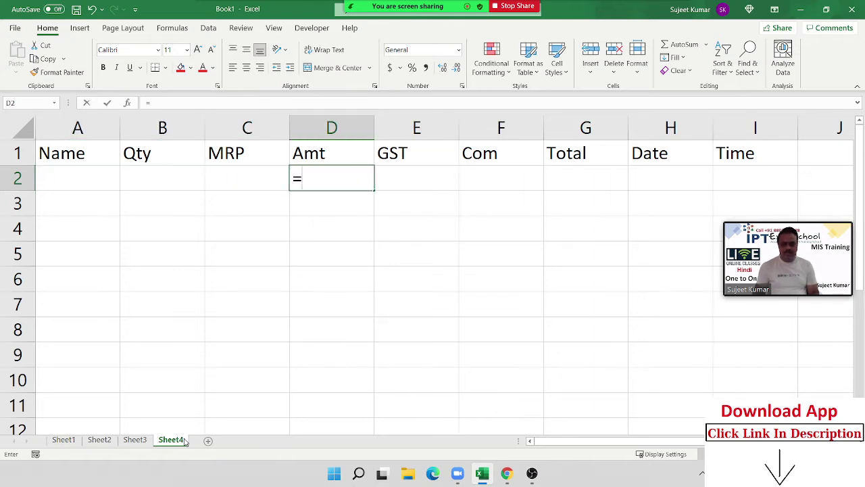
pyautogui.press('Left')
pyautogui.press('Left')
pyautogui.write('*')
pyautogui.press('Left')
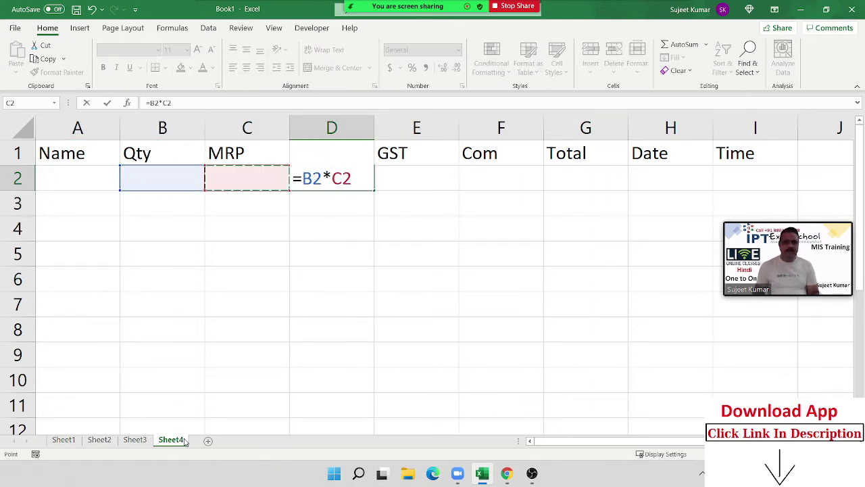
pyautogui.press('Return')
pyautogui.press('Up')
pyautogui.press('Right')
pyautogui.write('=')
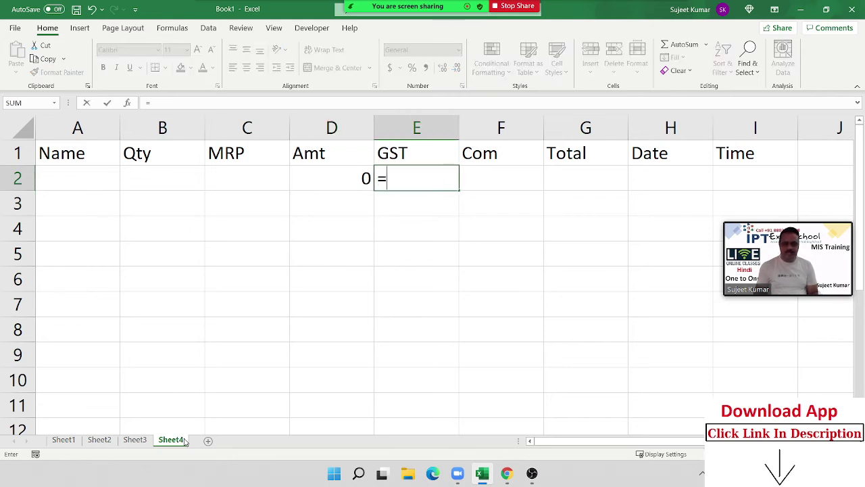
pyautogui.press('Left')
pyautogui.write('*18')
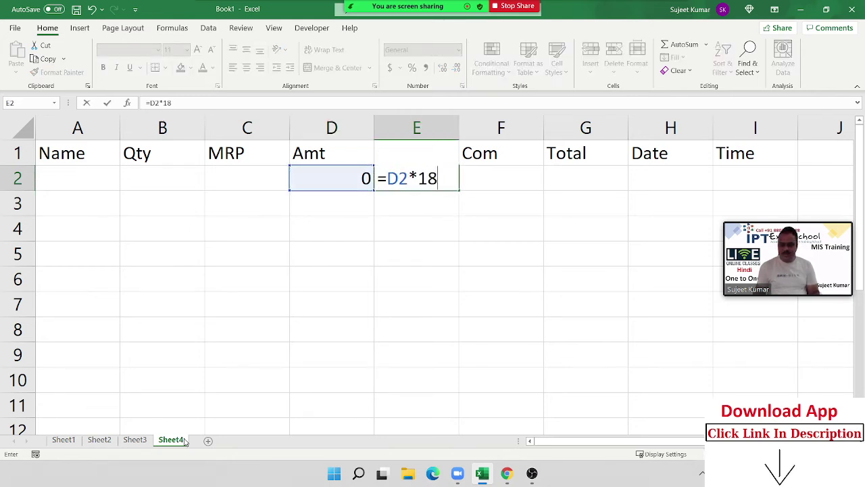
pyautogui.press('Return')
# Enter Com =D2*2% in F2 and an AutoSum Total of D2:F2 in G2.
pyautogui.press('Up')
pyautogui.press('Right')
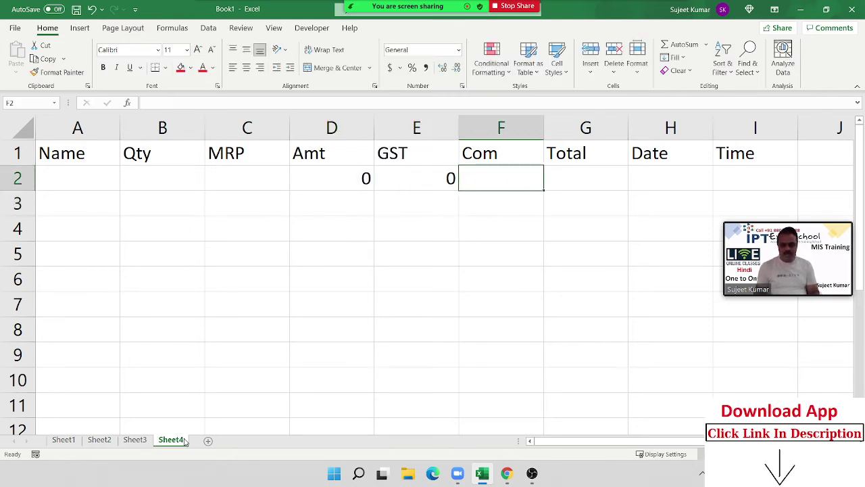
pyautogui.write('=')
pyautogui.press('Left')
pyautogui.press('Left')
pyautogui.write('*2')
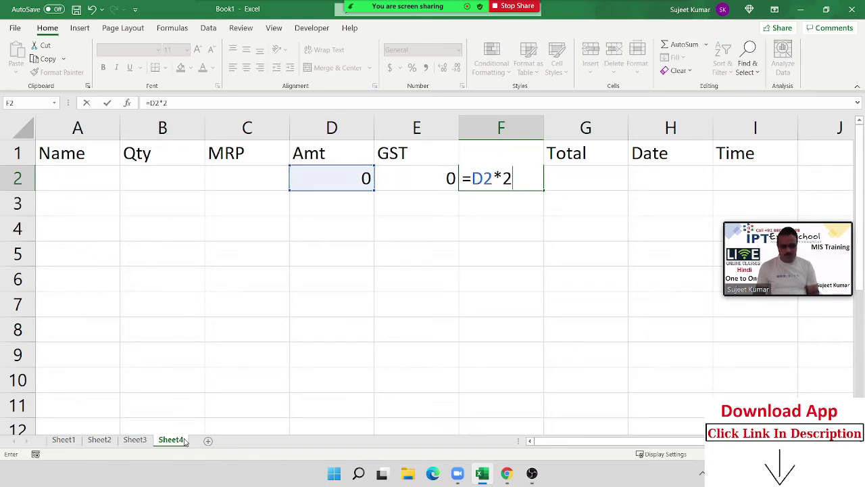
pyautogui.press('Return')
pyautogui.press('Up')
pyautogui.press('Right')
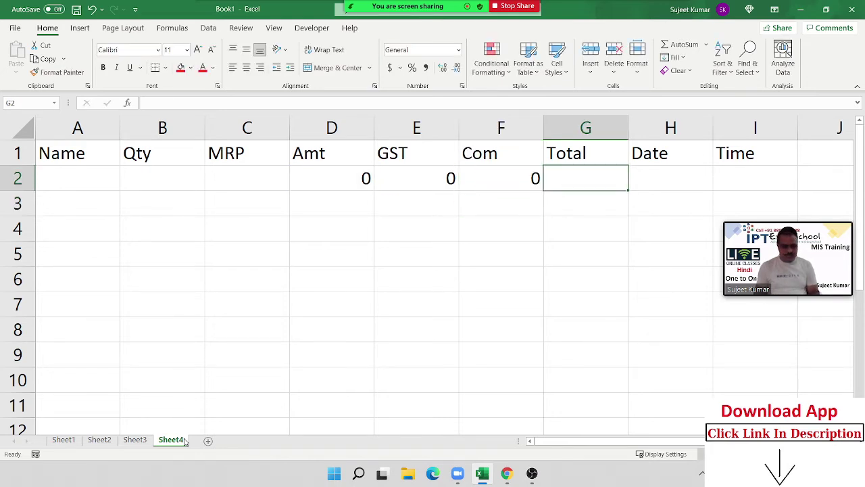
pyautogui.hotkey('alt', '=')
pyautogui.press('Return')
# Fill the D2:G2 formulas down through row 11 with Ctrl+D.
pyautogui.press('Up')
pyautogui.press('Left')
pyautogui.press('Left')
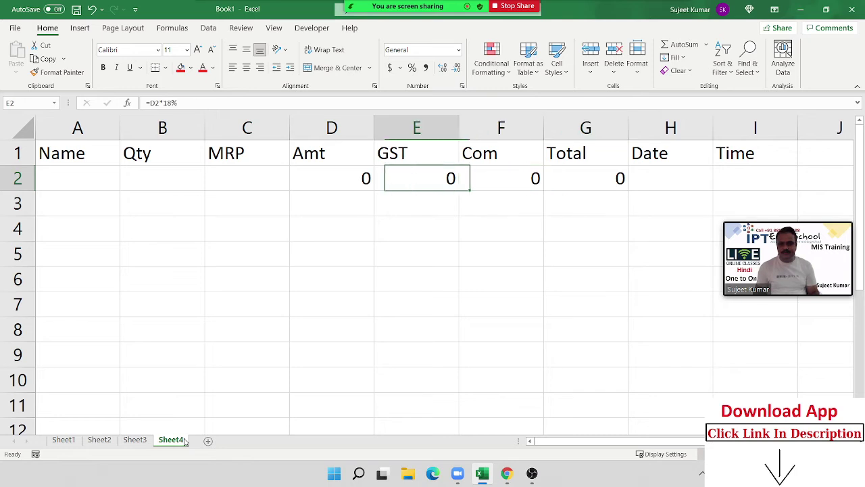
pyautogui.press('Left')
pyautogui.hotkey('shift', 'Right')
pyautogui.hotkey('shift', 'Right')
pyautogui.hotkey('shift', 'Right')
pyautogui.hotkey('shift', 'Down')
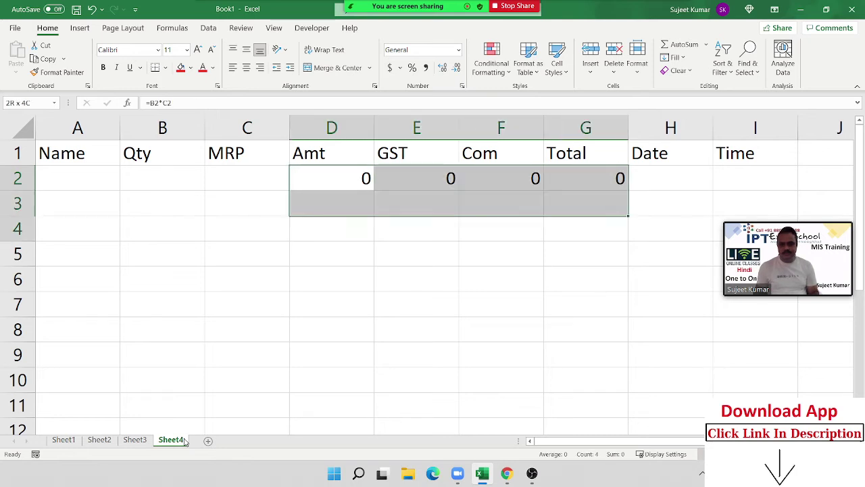
pyautogui.hotkey('shift', 'Down')
pyautogui.hotkey('shift', 'Down')
pyautogui.hotkey('shift', 'Down')
pyautogui.hotkey('shift', 'Down')
pyautogui.hotkey('ctrl', 'd')
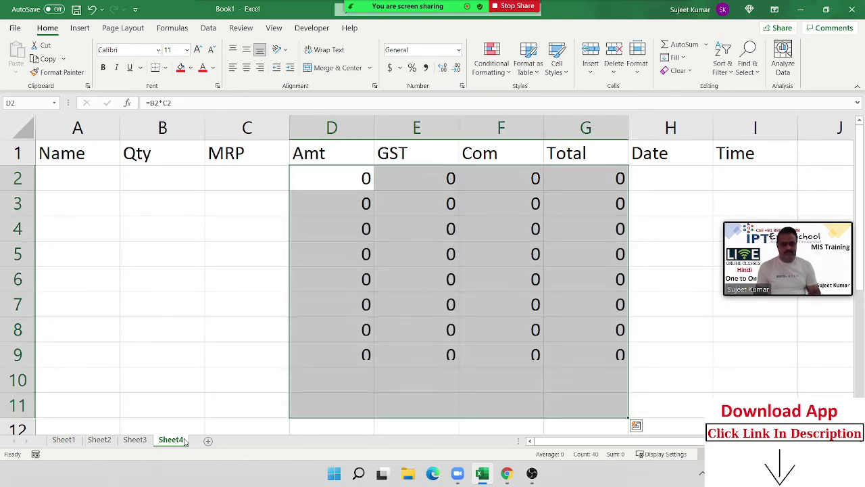
pyautogui.press('Up')
pyautogui.press('Left')
pyautogui.press('Left')
pyautogui.press('Left')
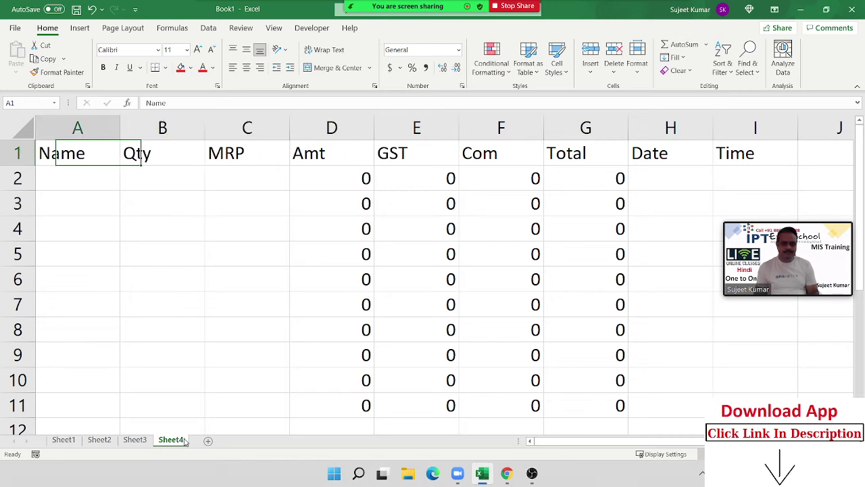
pyautogui.press('Down')
# Enter a customer name, Qty 20 and MRP 87 in A2:C2.
pyautogui.write('P')
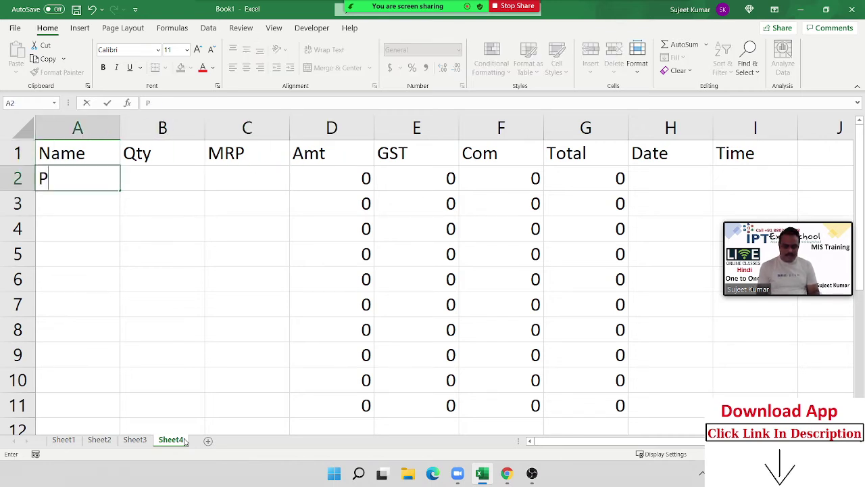
pyautogui.write('uja')
pyautogui.press('Tab')
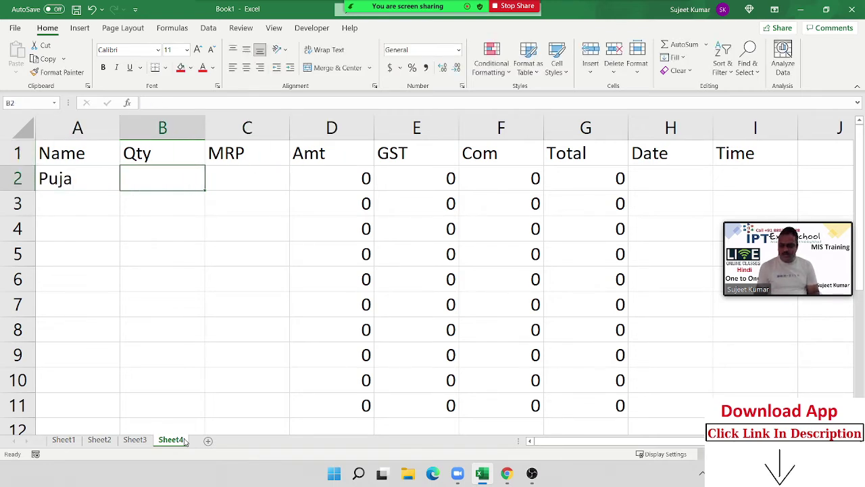
pyautogui.write('20')
pyautogui.press('Tab')
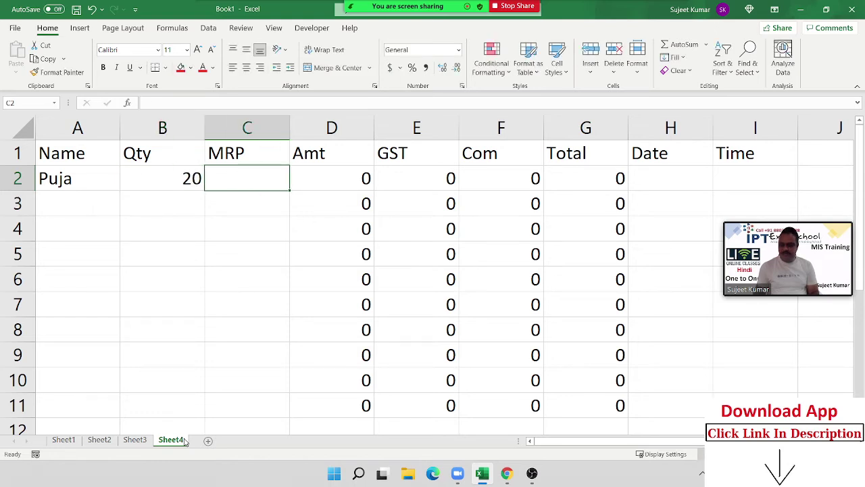
pyautogui.write('87')
pyautogui.press('Return')
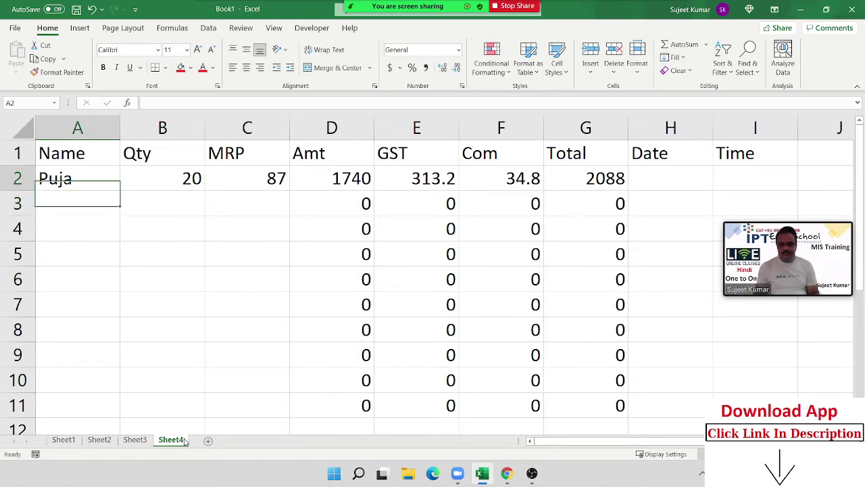
# Stamp today's date 6/30/2021 in H2 and current time 8:13 AM in I2.
pyautogui.press('Up')
pyautogui.press('Right')
pyautogui.press('Right')
pyautogui.press('Right')
pyautogui.press('Right')
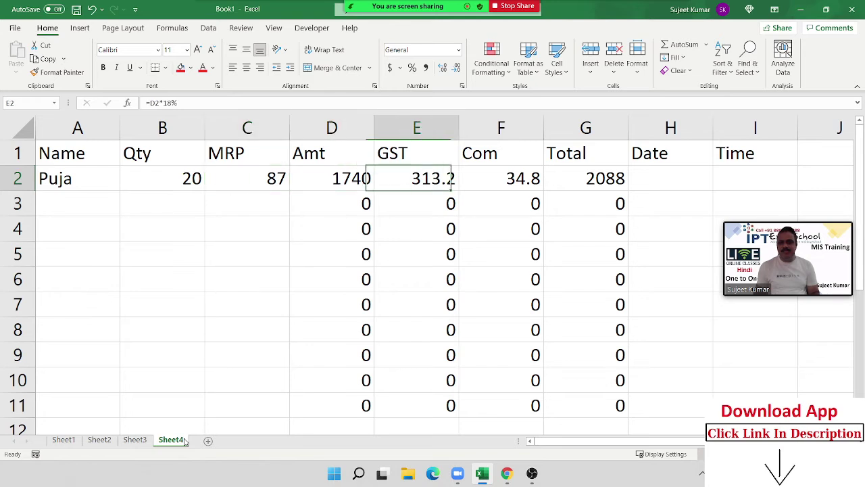
pyautogui.press('Right')
pyautogui.press('Right')
pyautogui.press('Right')
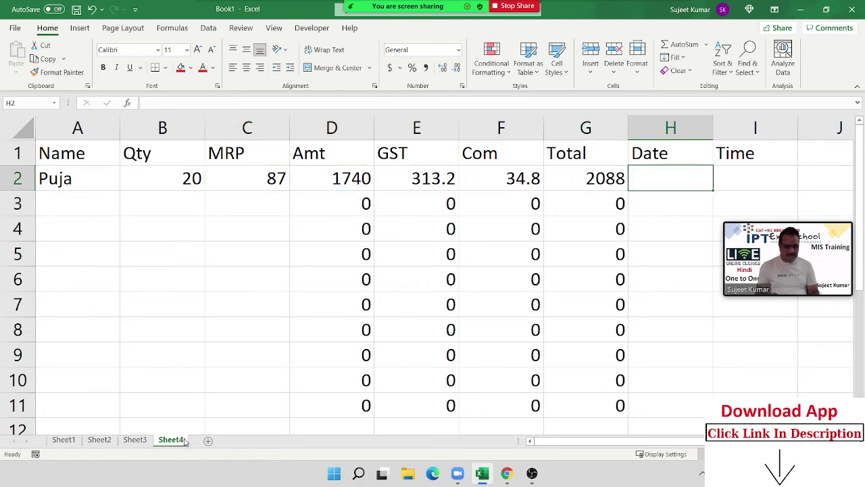
pyautogui.hotkey('ctrl', ';')
pyautogui.press('Right')
pyautogui.hotkey('ctrl', 'shift', ';')
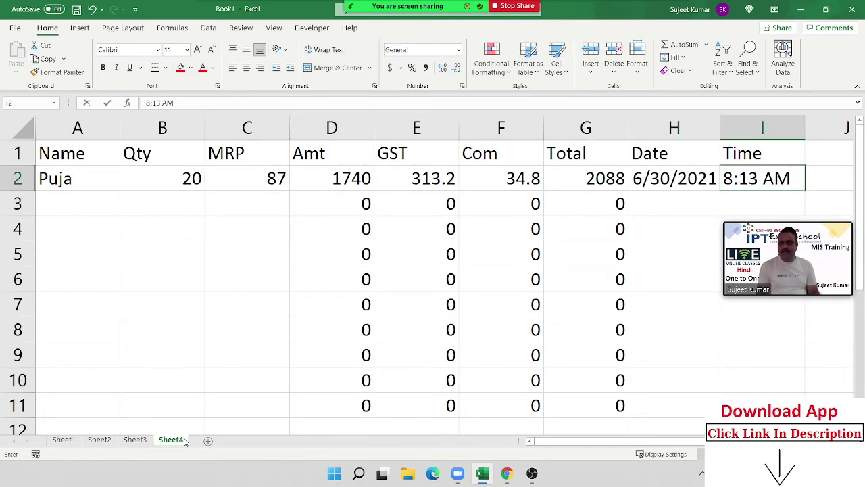
pyautogui.press('Return')
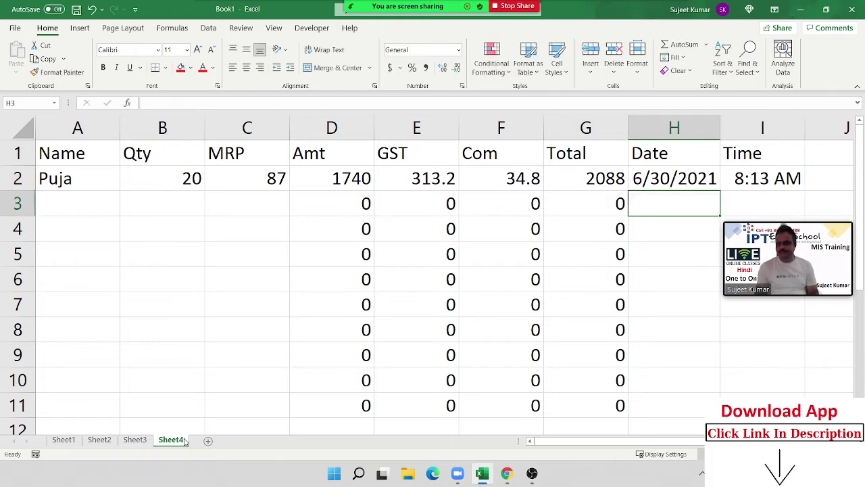
pyautogui.press('Left')
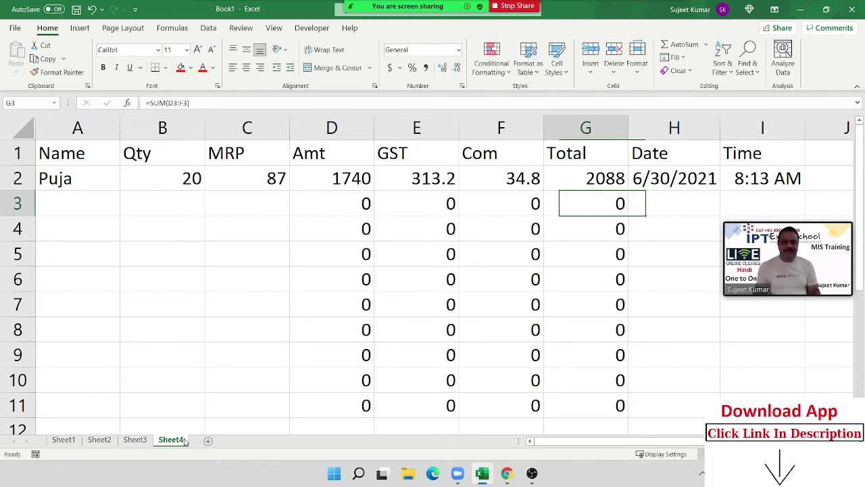
pyautogui.press('Left')
pyautogui.press('Left')
pyautogui.press('Left')
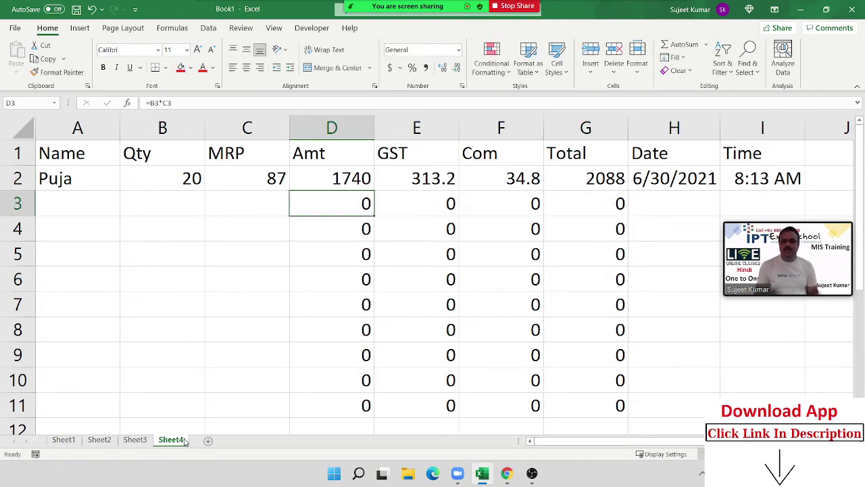
pyautogui.press('Left')
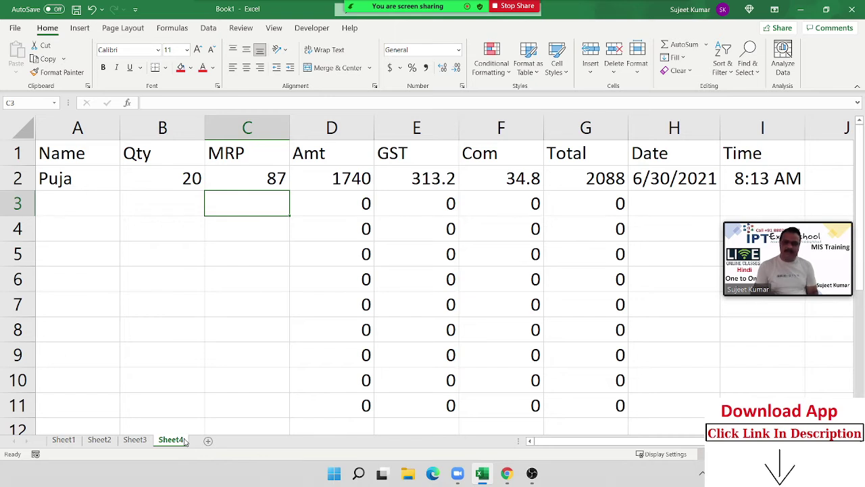
# Select the whole Sheet4 and clear the Locked setting for all cells.
pyautogui.click(668, 213)
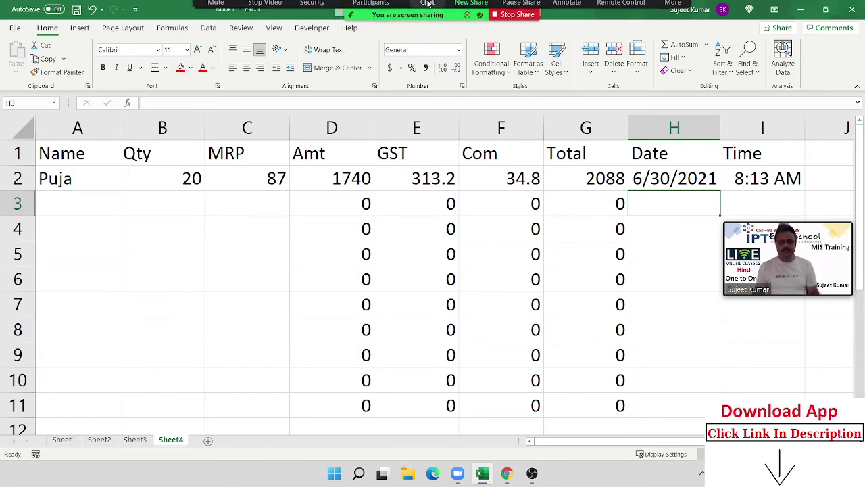
pyautogui.click(149, 227)
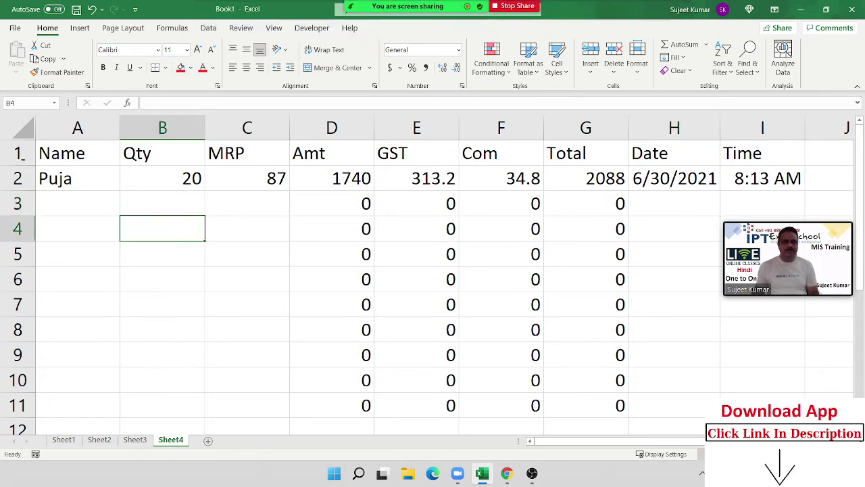
pyautogui.click(27, 132)
pyautogui.rightClick(97, 190)
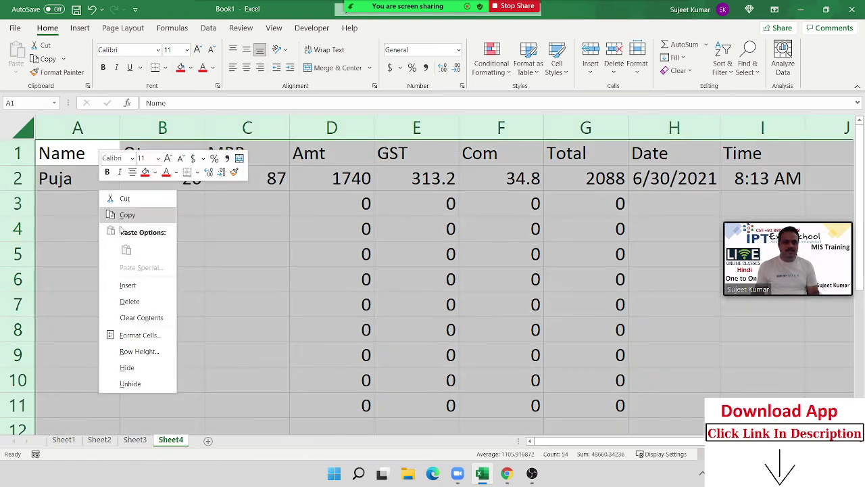
pyautogui.click(139, 335)
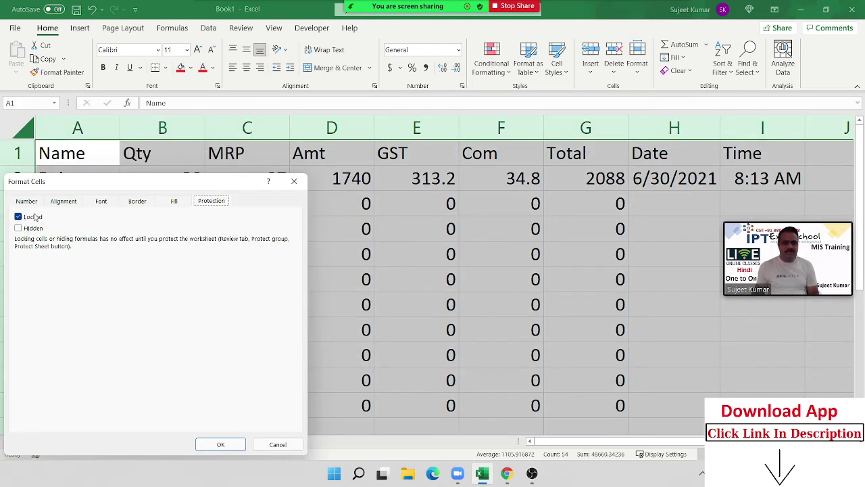
pyautogui.click(18, 216)
pyautogui.click(209, 445)
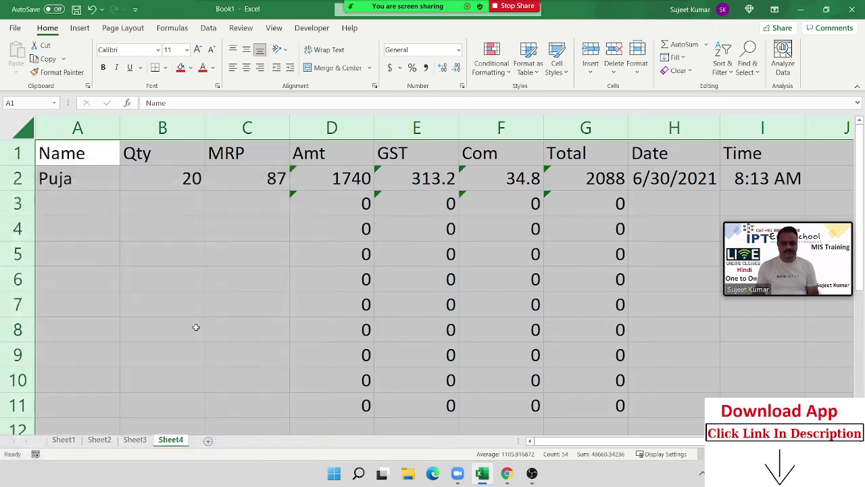
pyautogui.click(228, 245)
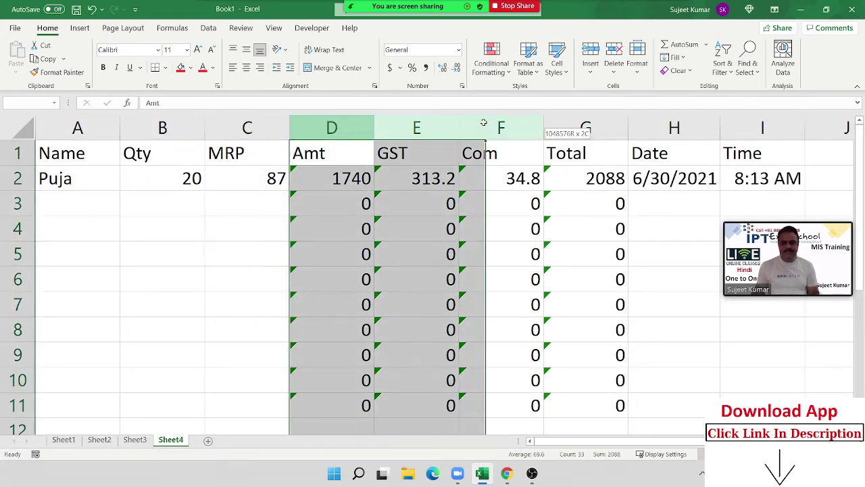
# Set the formula columns D through G back to Locked.
pyautogui.moveTo(331, 128); pyautogui.dragTo(585, 129)
pyautogui.rightClick(546, 190)
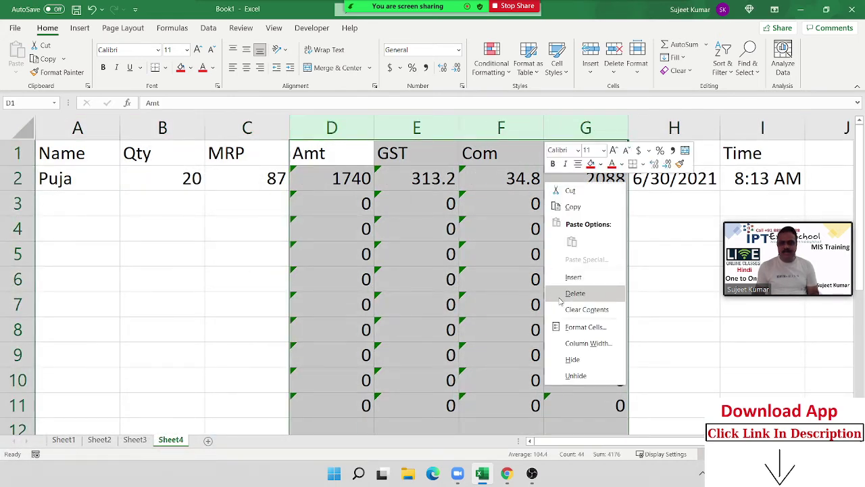
pyautogui.click(577, 326)
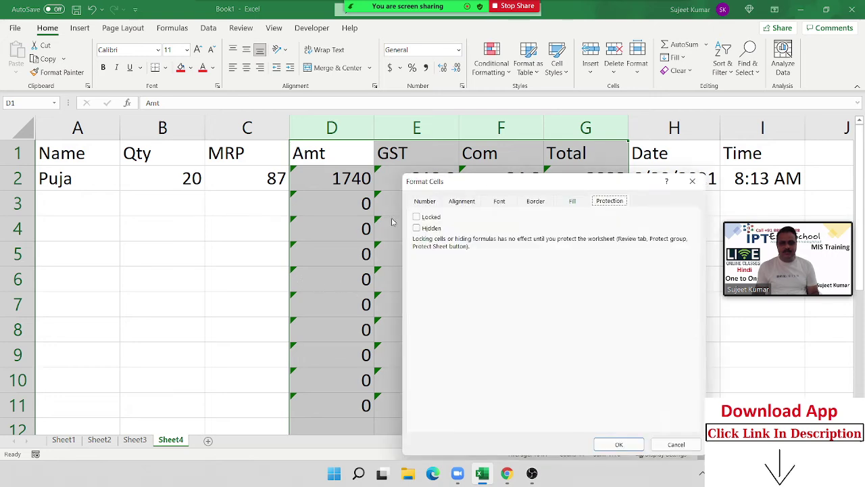
pyautogui.click(416, 217)
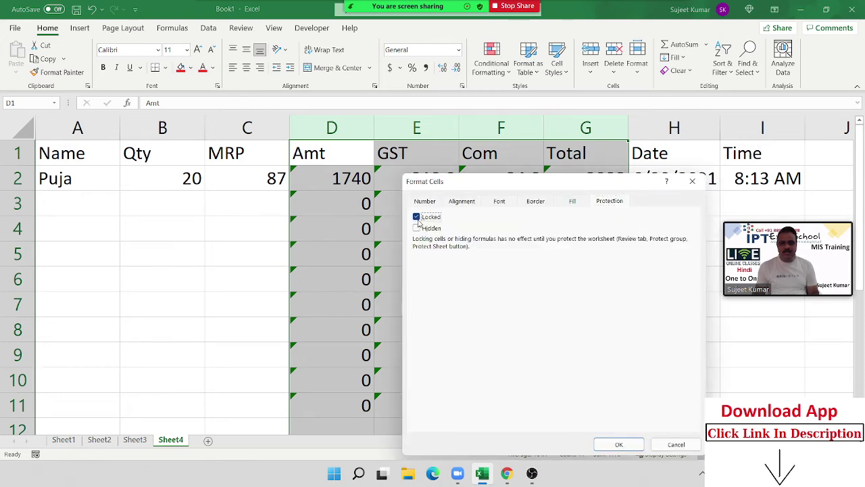
pyautogui.click(615, 443)
pyautogui.click(262, 258)
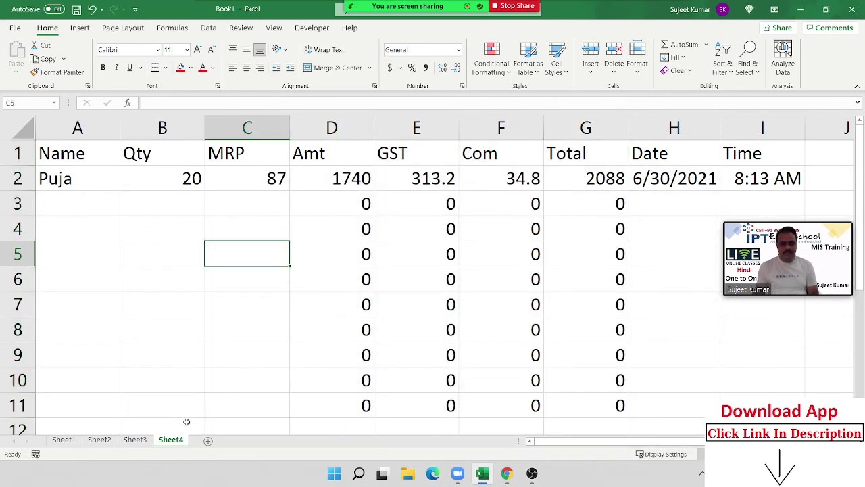
# Protect Sheet4 with a password and test it by stepping across row 5.
pyautogui.rightClick(179, 440)
pyautogui.click(209, 365)
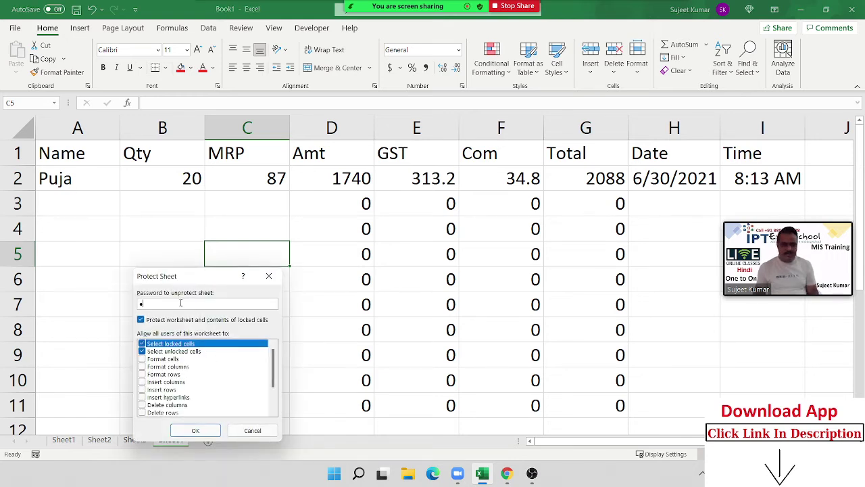
pyautogui.press('Return')
pyautogui.press('Return')
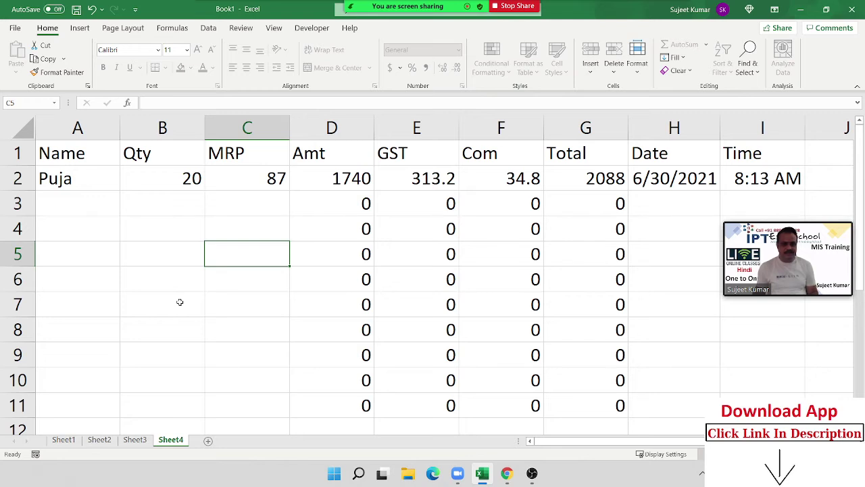
pyautogui.press('Right')
pyautogui.press('Right')
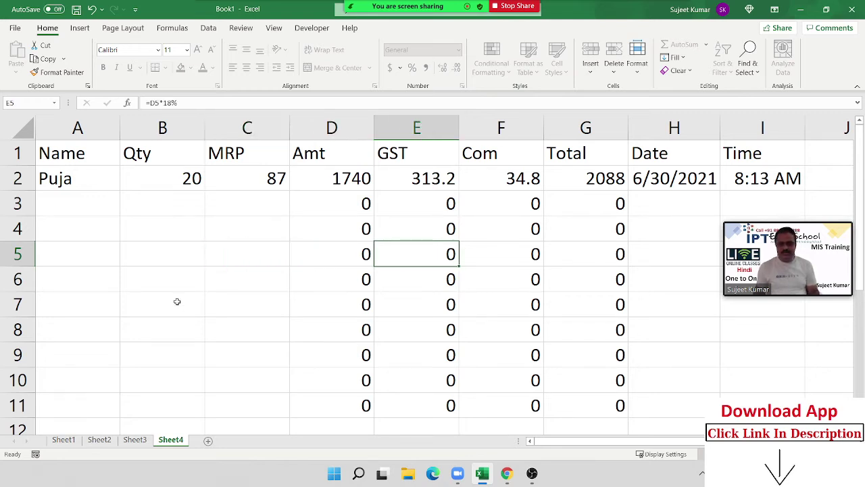
pyautogui.press('Right')
# Unprotect Sheet4, then re-protect it with 'Select locked cells' unchecked.
pyautogui.rightClick(178, 443)
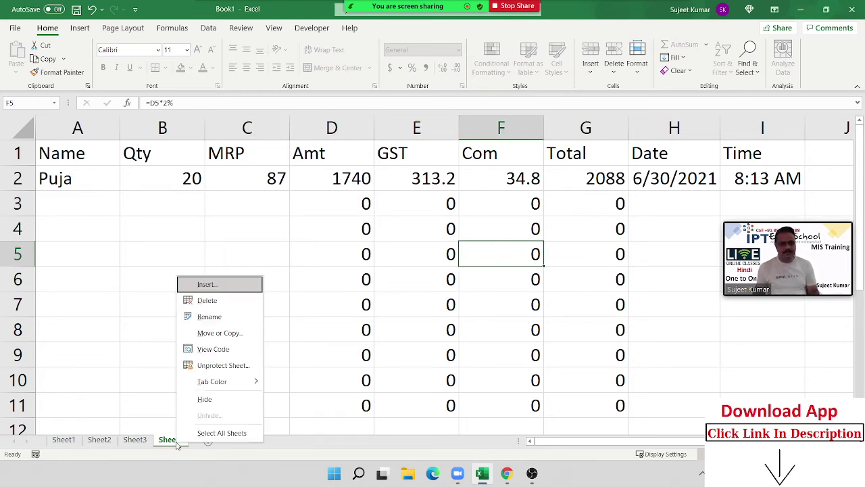
pyautogui.click(203, 367)
pyautogui.click(203, 376)
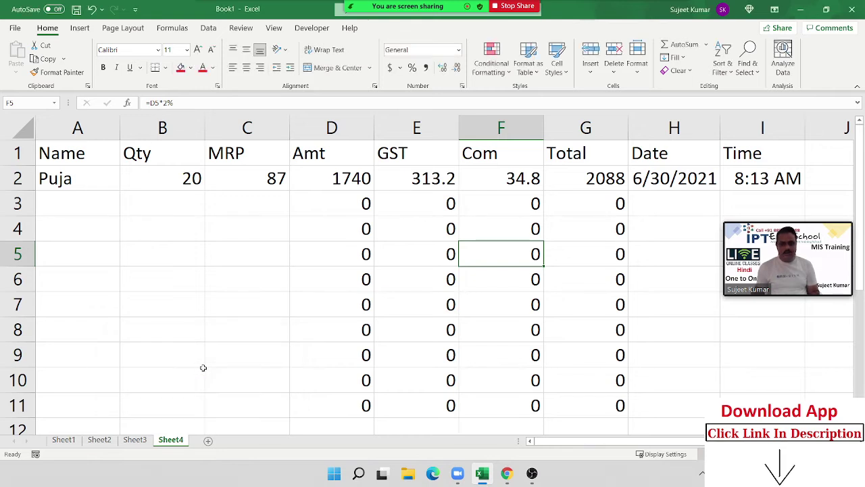
pyautogui.rightClick(181, 441)
pyautogui.click(225, 359)
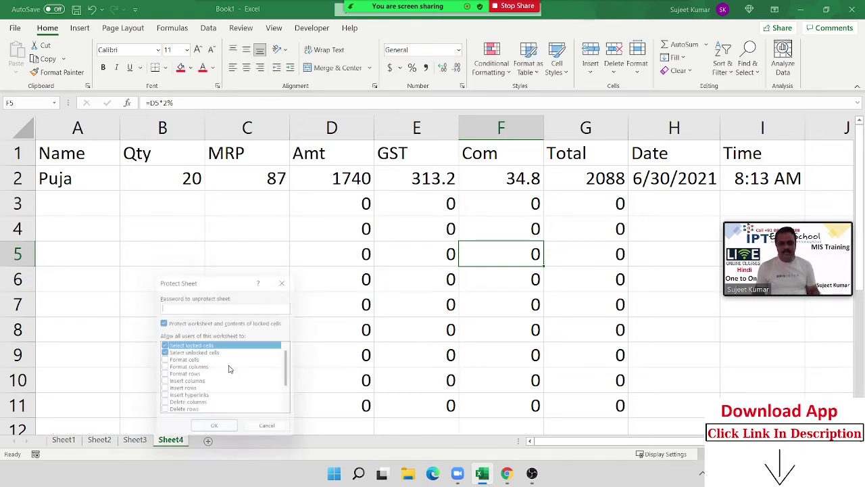
pyautogui.click(163, 346)
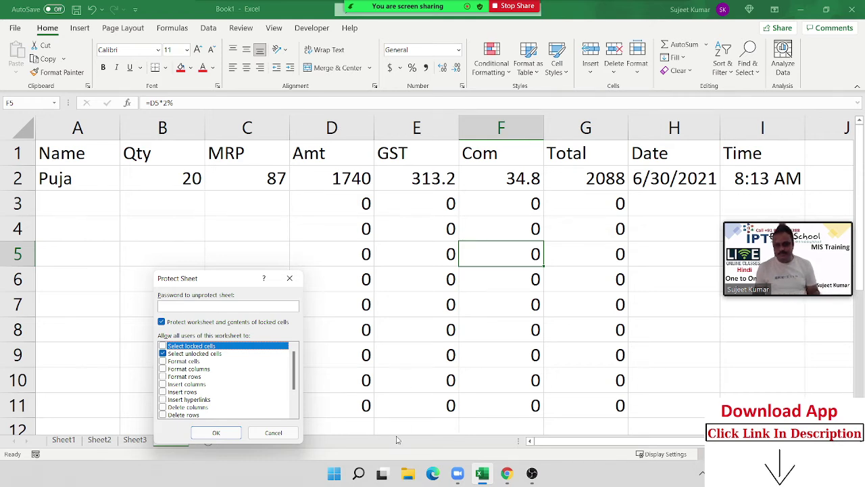
pyautogui.click(215, 433)
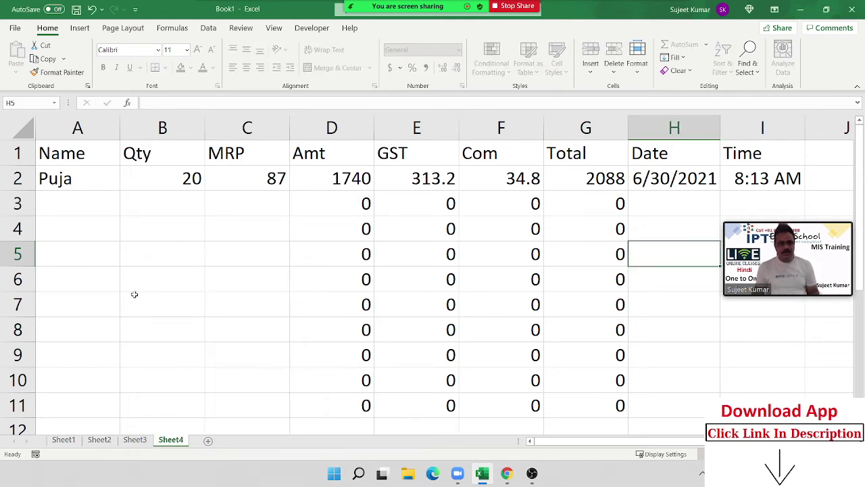
# Enter a new row 3 entry on Sheet4: a name, Qty 74 and MRP 63.
pyautogui.click(77, 202)
pyautogui.write('Om')
pyautogui.press('Tab')
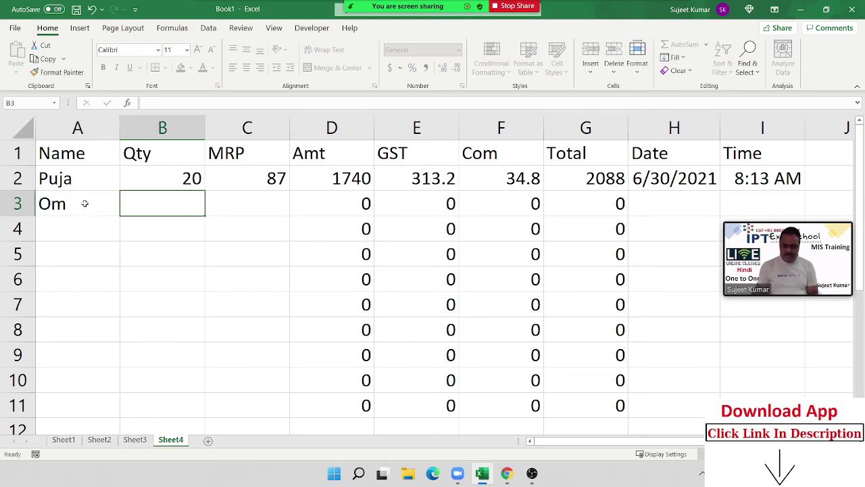
pyautogui.write('74')
pyautogui.press('Tab')
pyautogui.write('63')
pyautogui.hotkey('ctrl', 'Return')
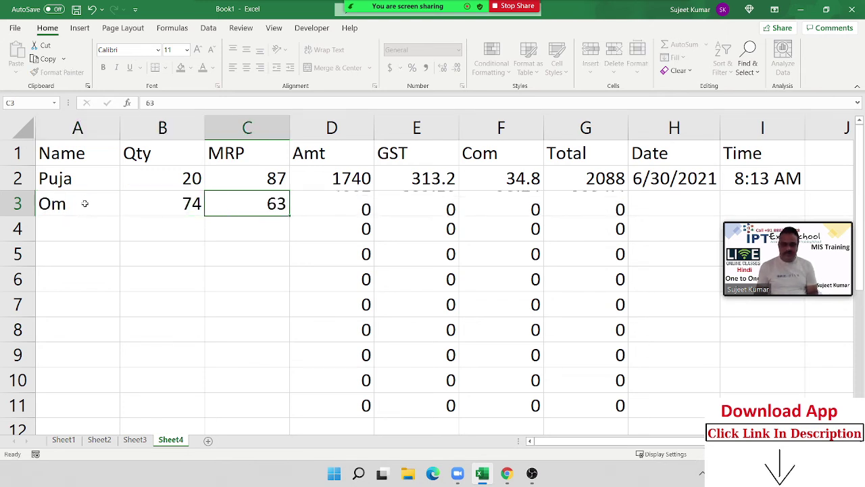
# Stamp today's date in H3 and the current time in I3, then add blank Sheet5.
pyautogui.press('Tab')
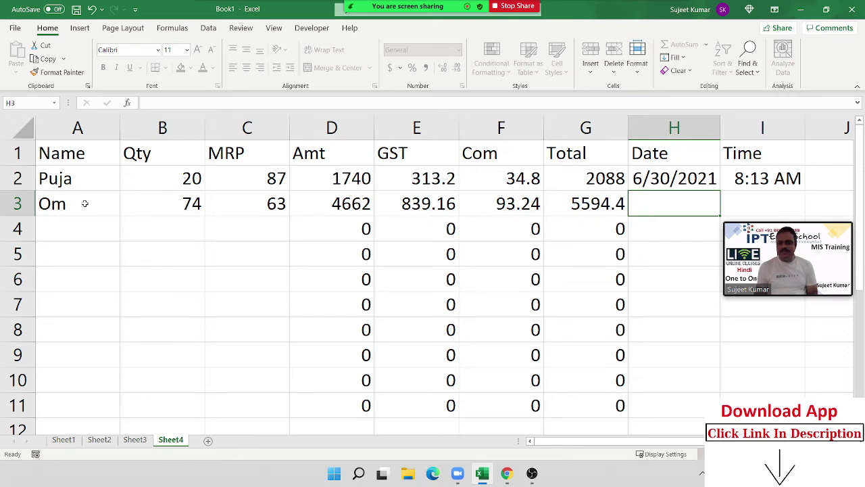
pyautogui.hotkey('ctrl', ';')
pyautogui.press('Tab')
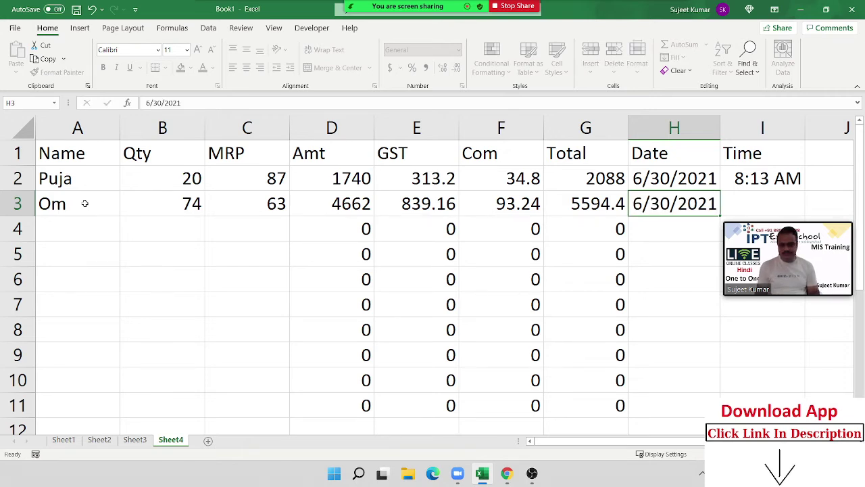
pyautogui.hotkey('ctrl', 'shift', ';')
pyautogui.press('Return')
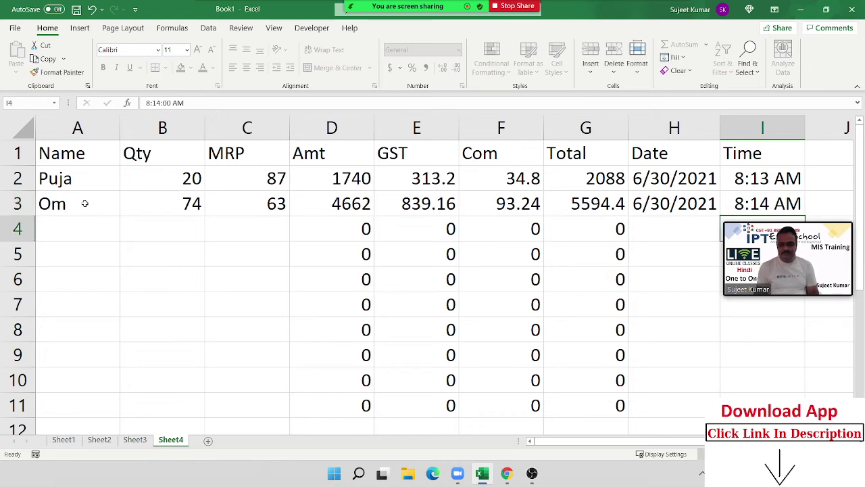
pyautogui.press('Left')
pyautogui.press('Left')
pyautogui.press('Left')
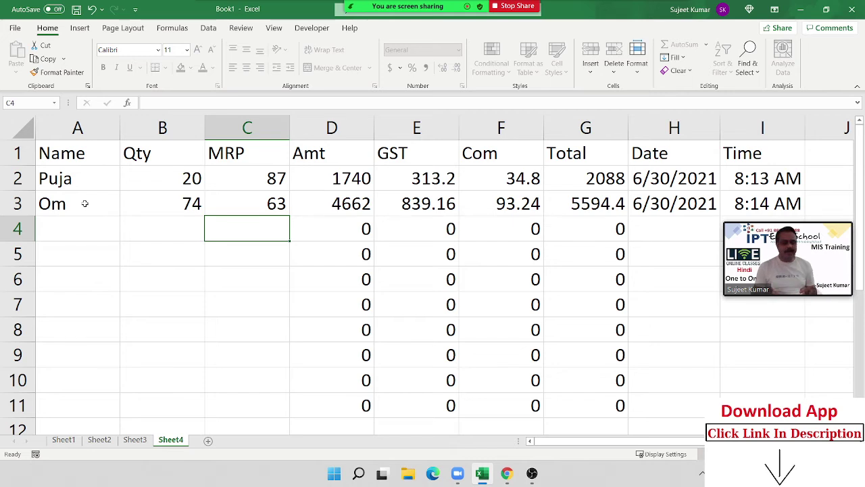
pyautogui.press('Return')
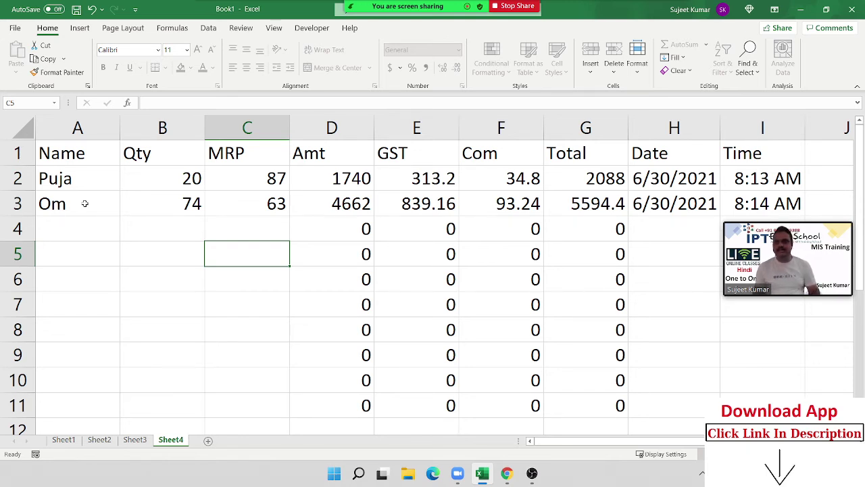
pyautogui.click(209, 440)
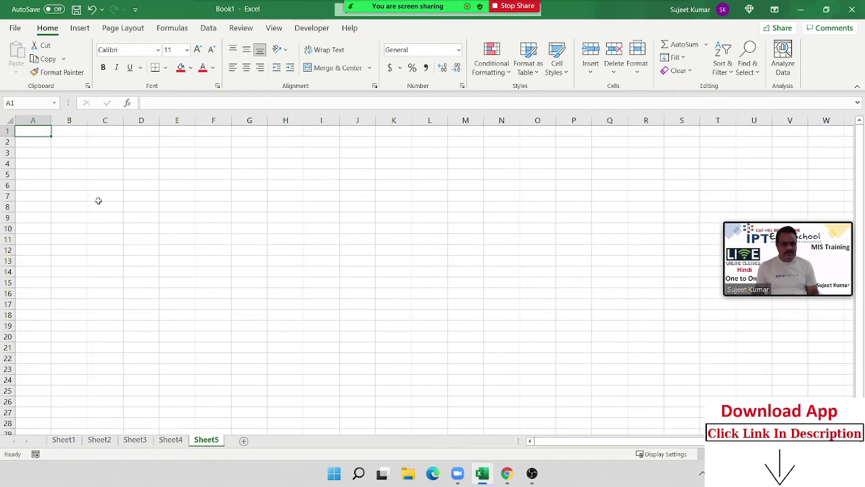
# Type the labels Name in C3, City in D7 and Amt in F10 on Sheet5.
pyautogui.scroll(6, 125, 275)
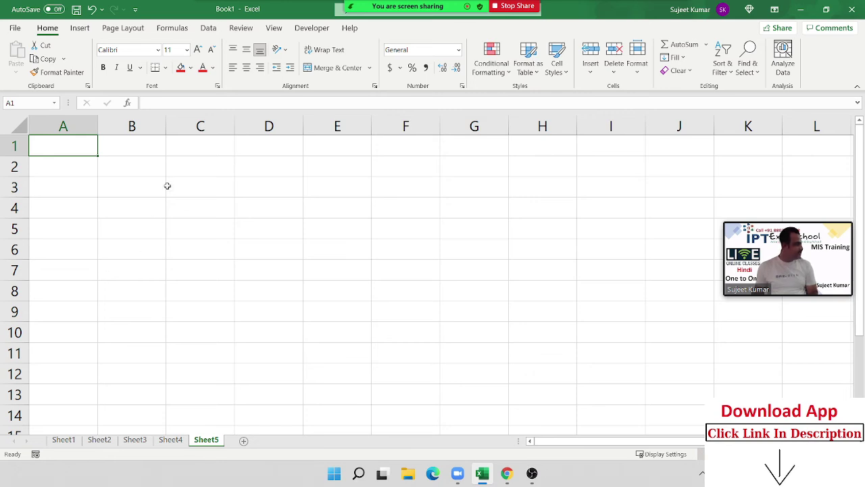
pyautogui.click(175, 193)
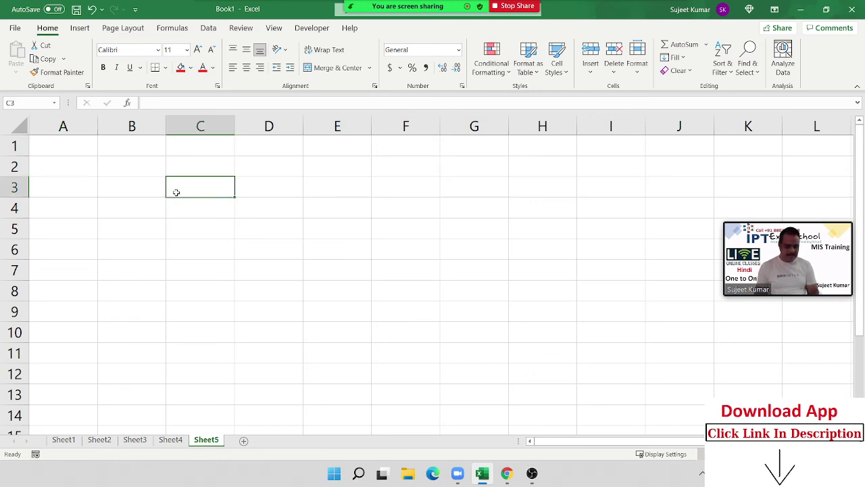
pyautogui.write('Name')
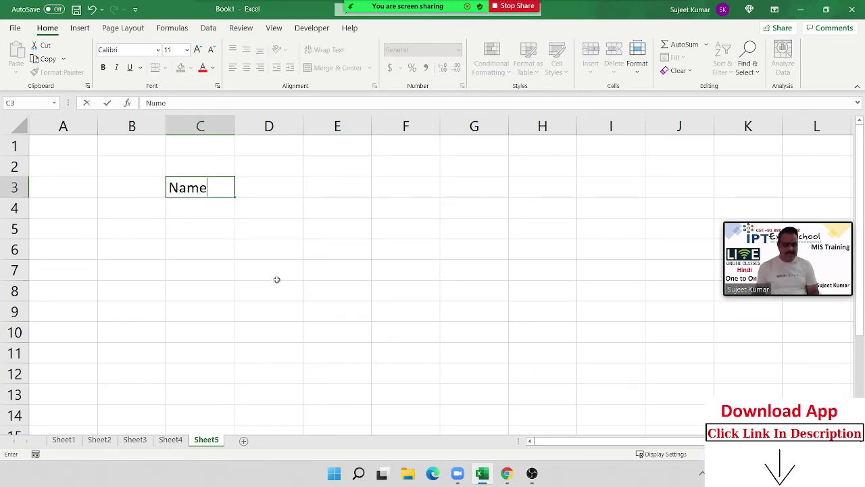
pyautogui.click(276, 273)
pyautogui.write('City')
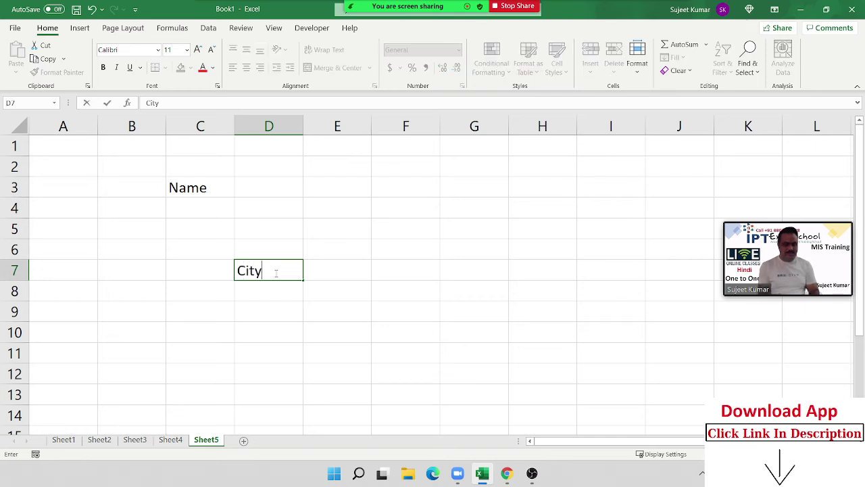
pyautogui.press('Tab')
pyautogui.click(387, 331)
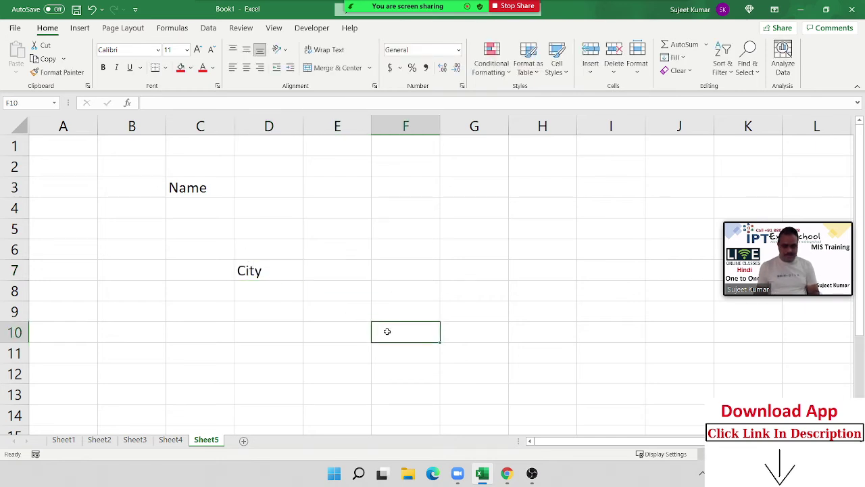
pyautogui.write('Amt')
pyautogui.click(331, 243)
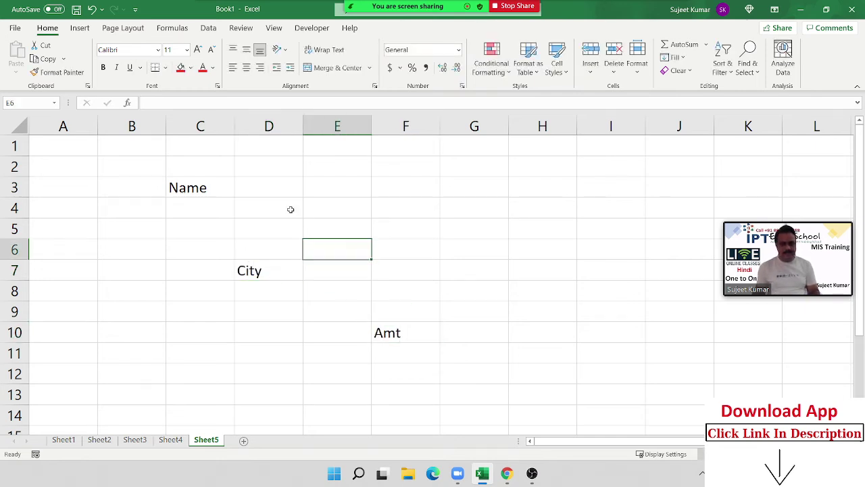
# Fill the input cells D3, E7 and G10 red.
pyautogui.click(274, 192)
pyautogui.keyDown('ctrl'); pyautogui.click(327, 276); pyautogui.keyUp('ctrl')
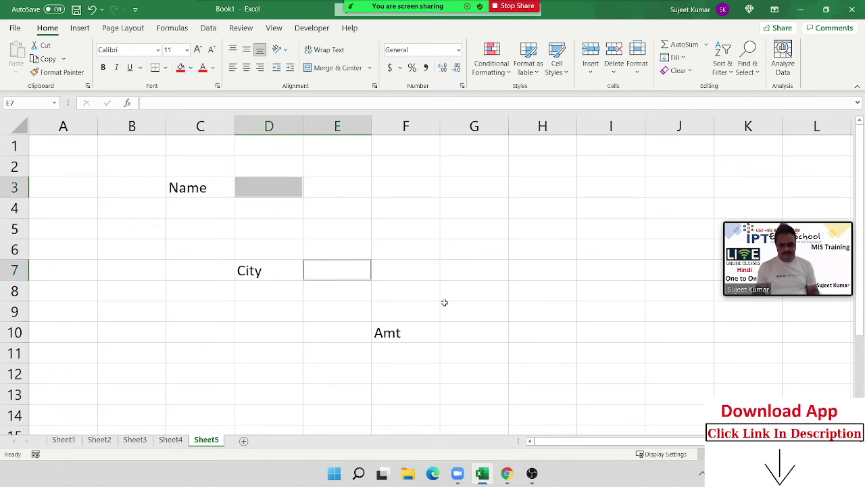
pyautogui.keyDown('ctrl'); pyautogui.click(483, 330); pyautogui.keyUp('ctrl')
pyautogui.click(181, 67)
pyautogui.click(204, 241)
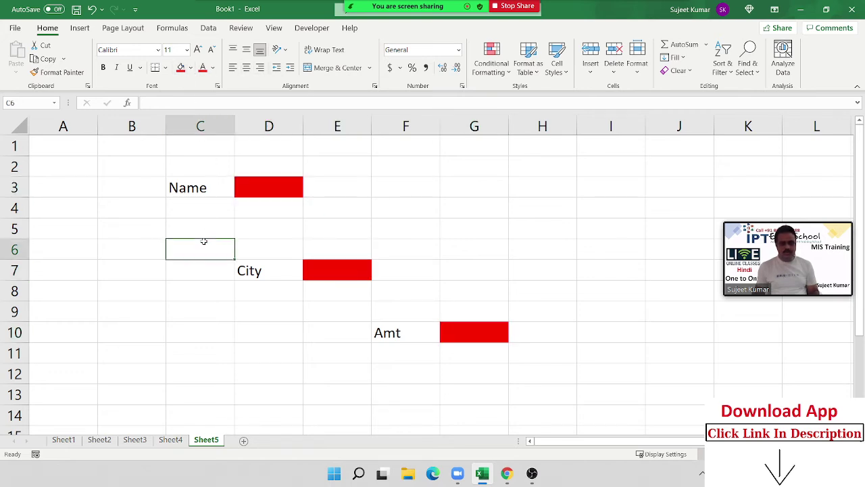
# Reselect the three red cells D3, E7 and G10 together.
pyautogui.click(246, 184)
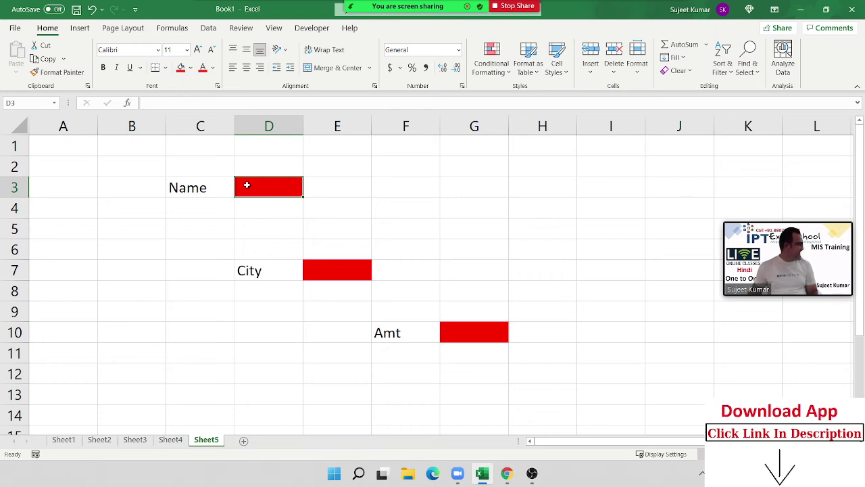
pyautogui.press('Down')
pyautogui.click(247, 184)
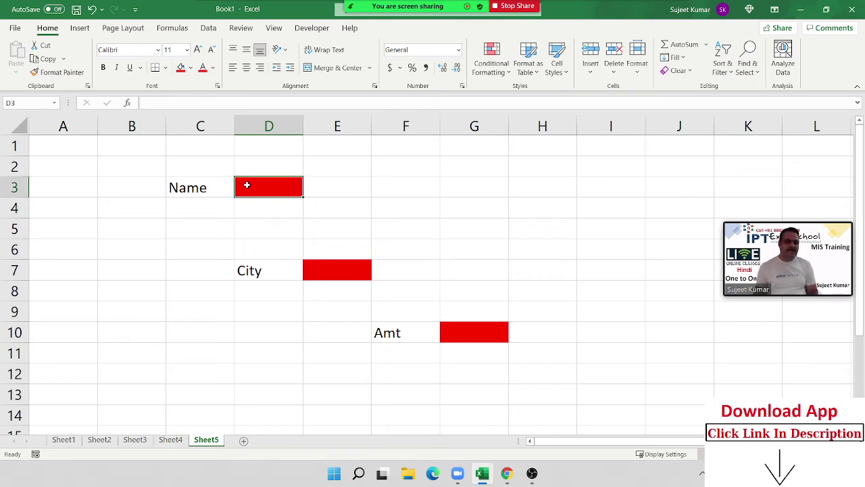
pyautogui.click(349, 276)
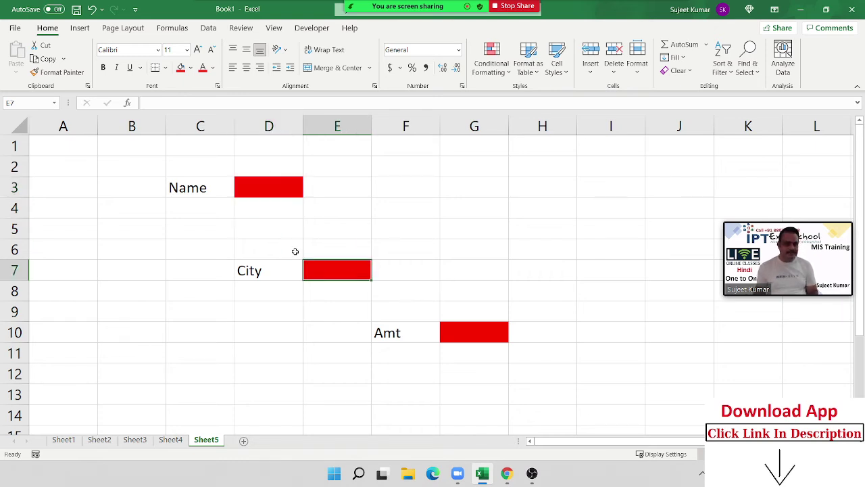
pyautogui.click(262, 190)
pyautogui.click(341, 270)
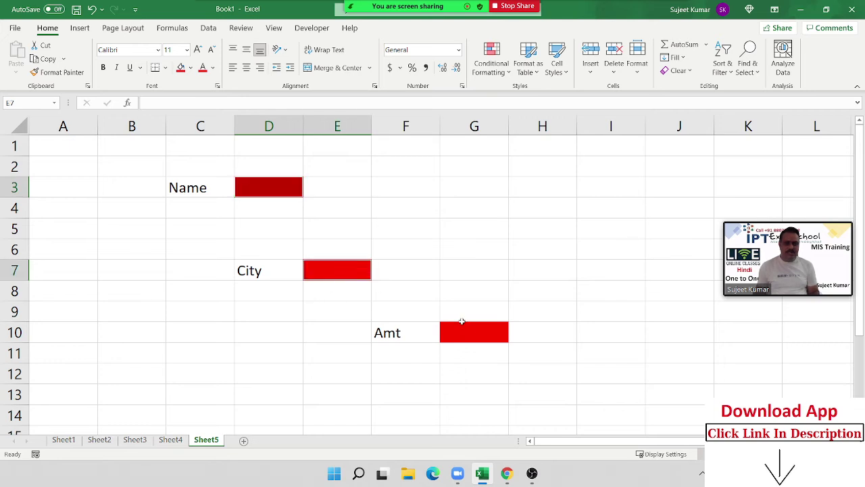
pyautogui.click(481, 333)
# Untick Locked in Format Cells > Protection for the red input cells.
pyautogui.rightClick(475, 331)
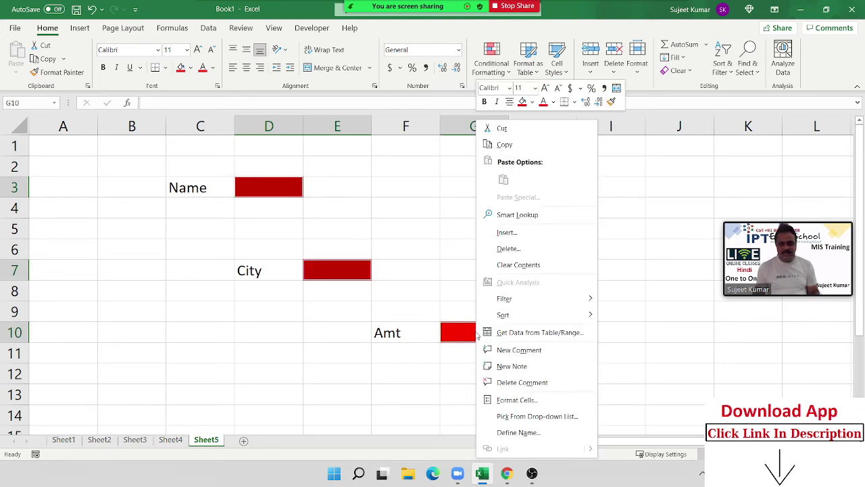
pyautogui.click(518, 399)
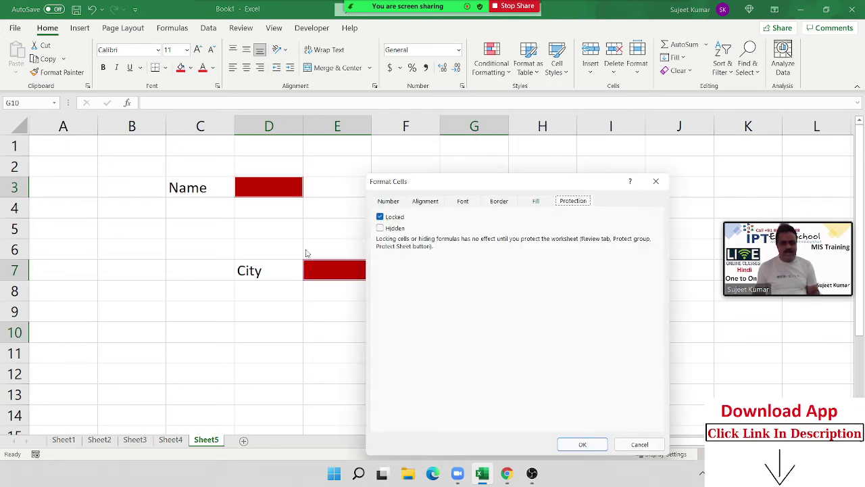
pyautogui.click(380, 217)
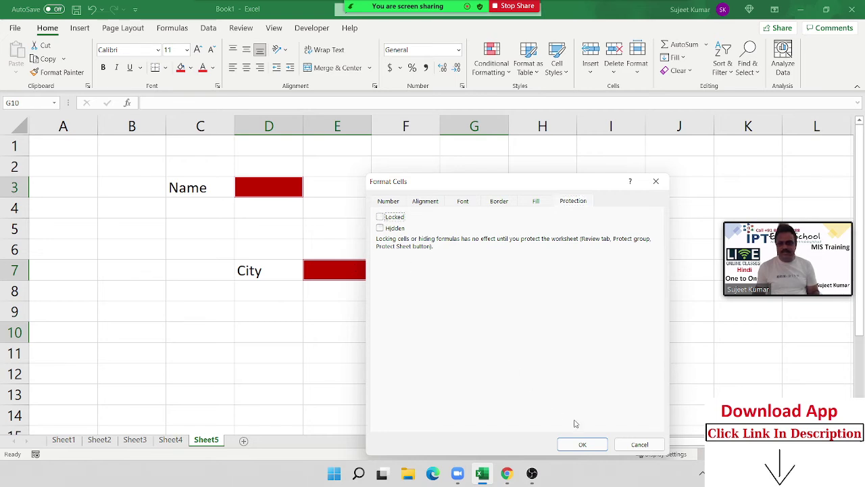
pyautogui.click(583, 444)
pyautogui.click(301, 328)
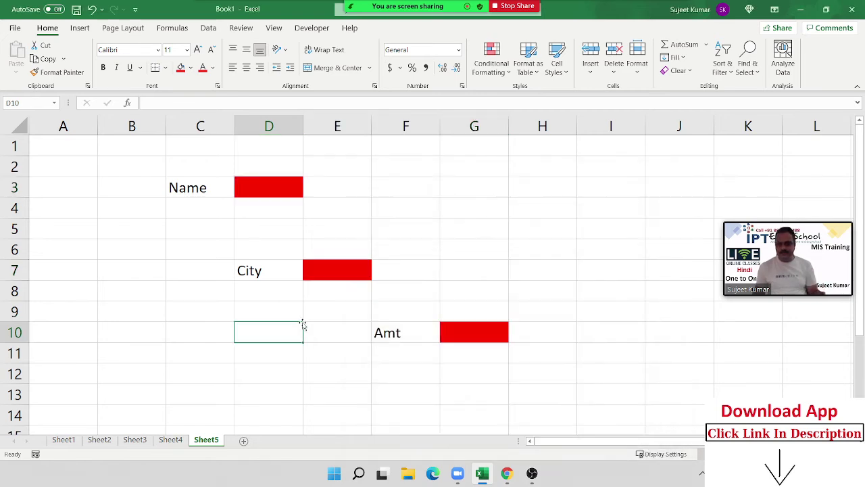
# Protect Sheet5 without a password and type a name into red cell D3.
pyautogui.rightClick(219, 446)
pyautogui.click(238, 368)
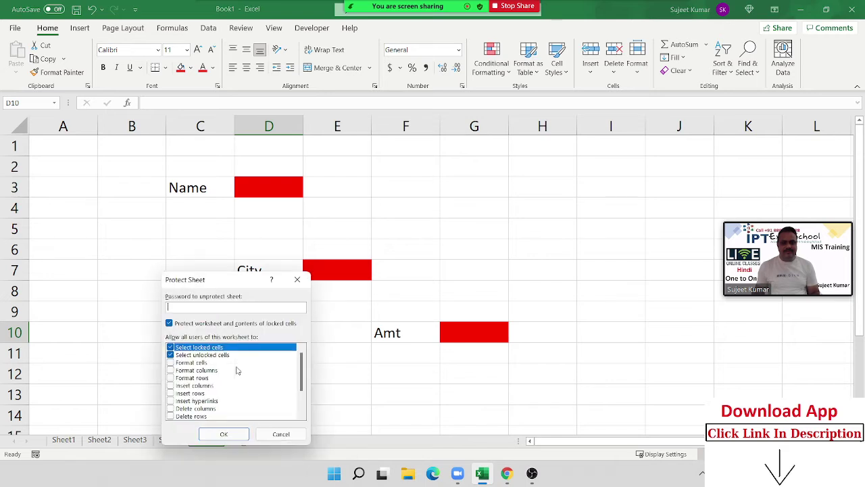
pyautogui.click(223, 434)
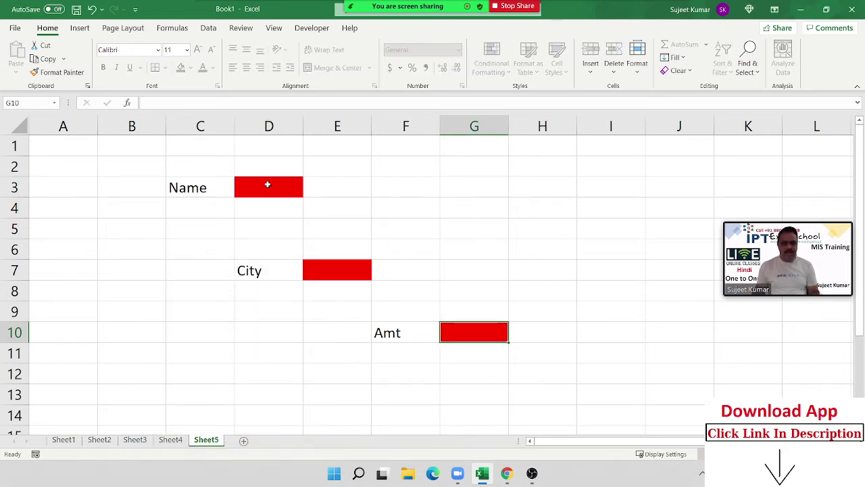
pyautogui.press('Tab')
pyautogui.press('Tab')
pyautogui.press('Tab')
pyautogui.press('Tab')
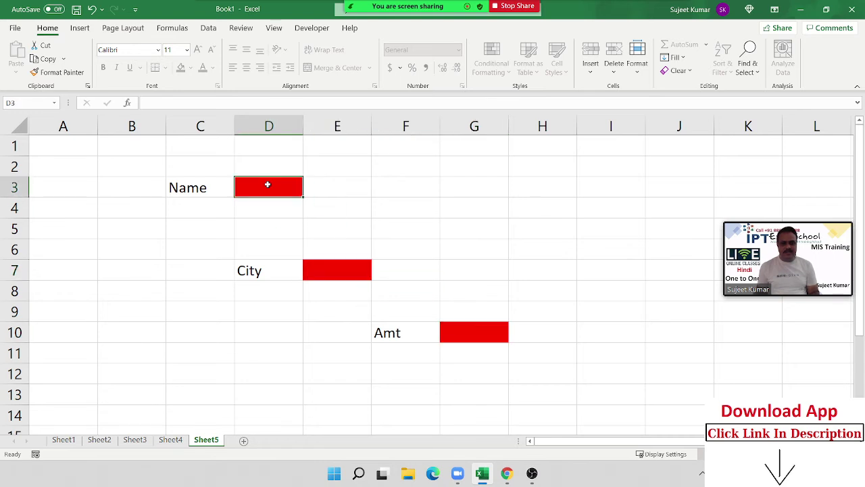
pyautogui.write('Puja')
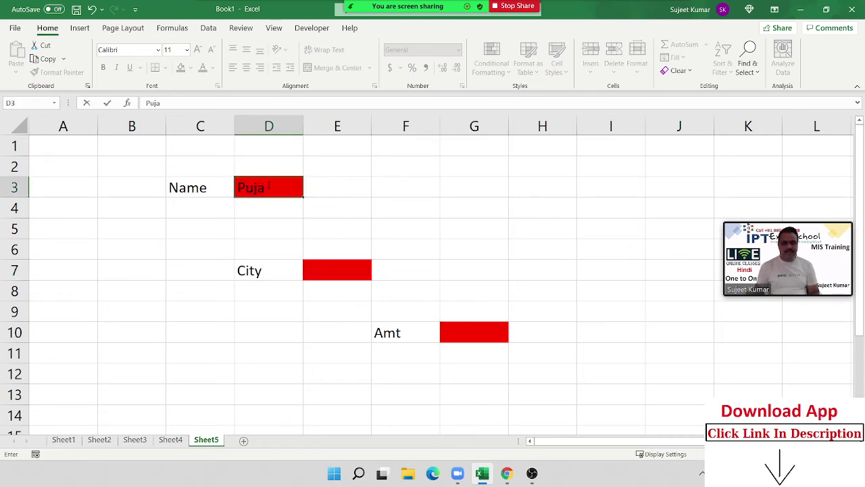
pyautogui.press('Tab')
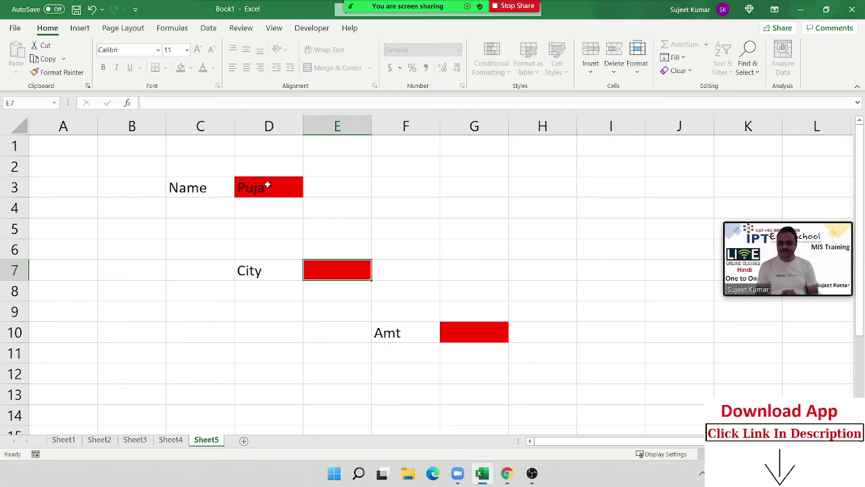
# On a new Sheet6, fill C4:G20 light green and L4:O20 green.
pyautogui.click(243, 440)
pyautogui.moveTo(100, 162); pyautogui.dragTo(250, 338)
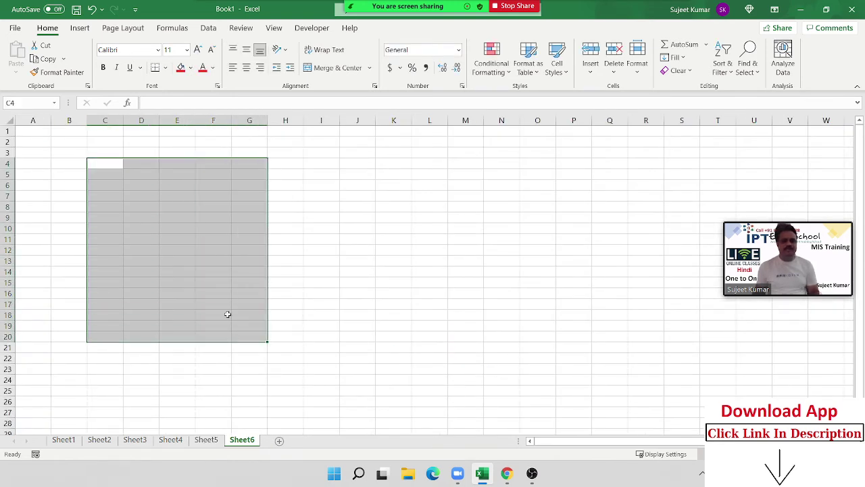
pyautogui.click(192, 68)
pyautogui.click(218, 173)
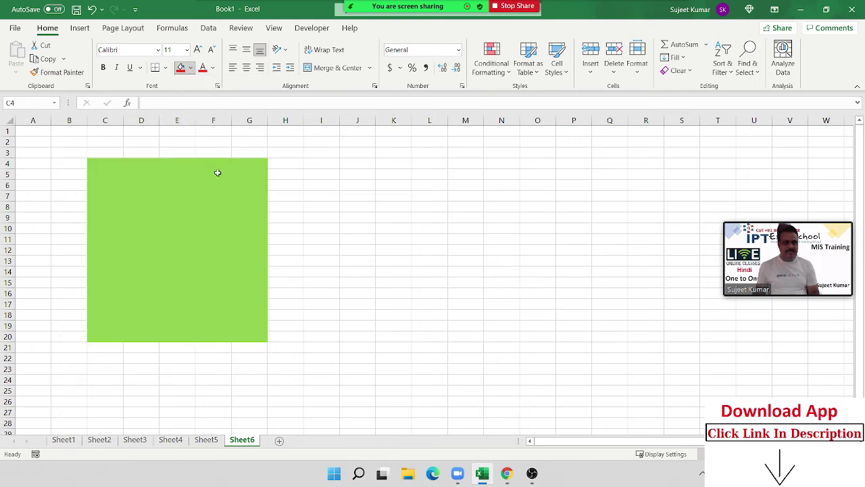
pyautogui.moveTo(426, 162)
pyautogui.mouseDown()
pyautogui.moveTo(541, 299)
pyautogui.moveTo(545, 336)
pyautogui.mouseUp()
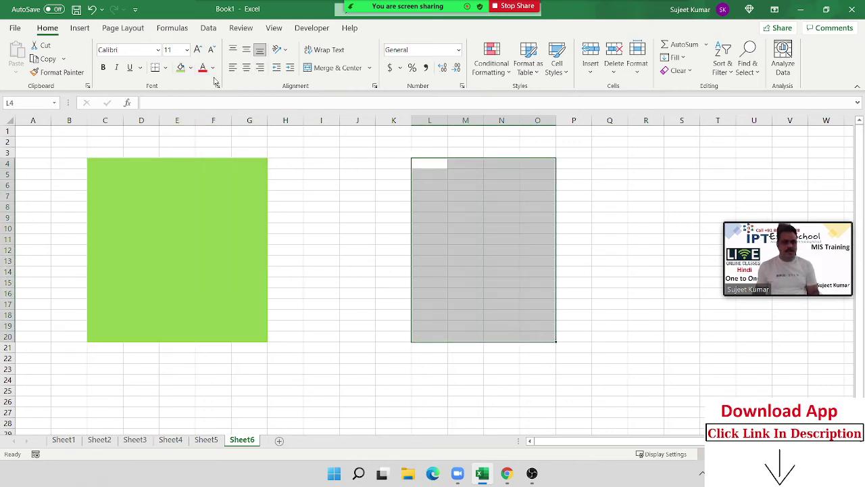
pyautogui.click(192, 67)
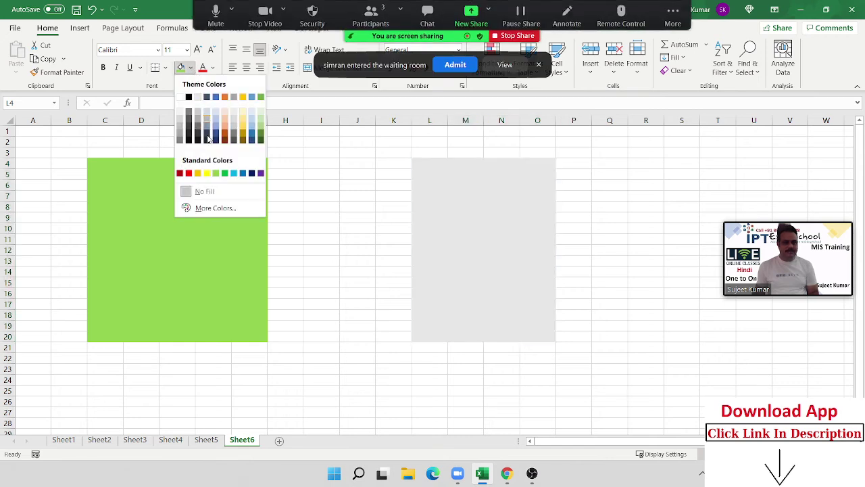
pyautogui.click(224, 173)
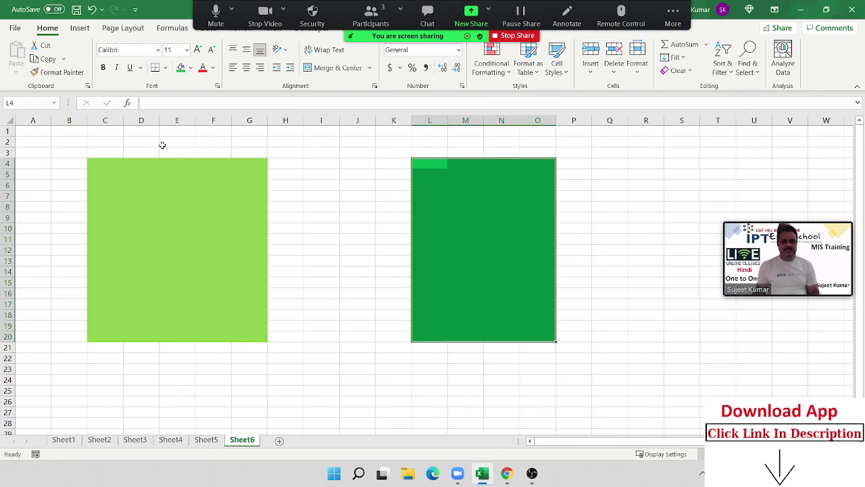
# Label the blocks A in C3 and B in L3.
pyautogui.click(107, 153)
pyautogui.write('A')
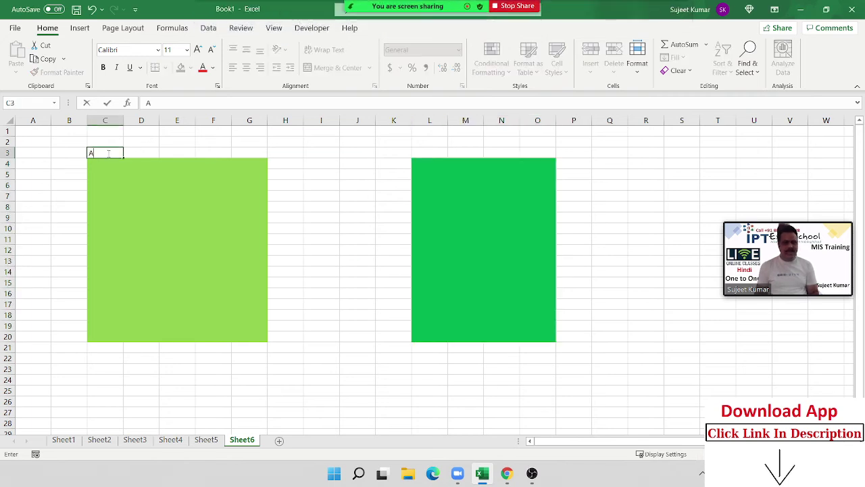
pyautogui.click(424, 154)
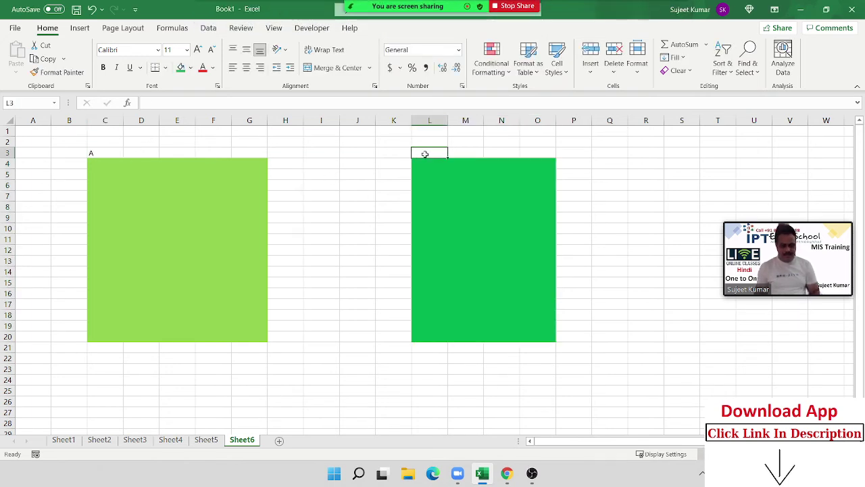
pyautogui.write('B')
pyautogui.moveTo(300, 183); pyautogui.dragTo(334, 182)
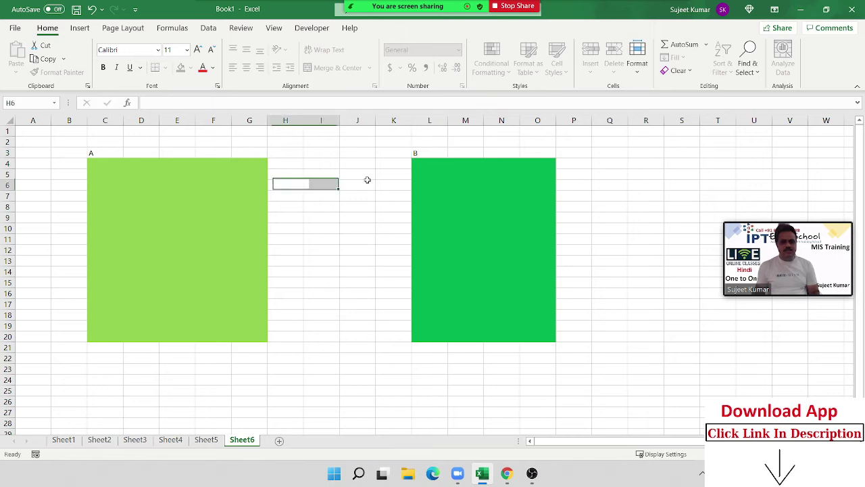
pyautogui.click(437, 145)
pyautogui.click(233, 195)
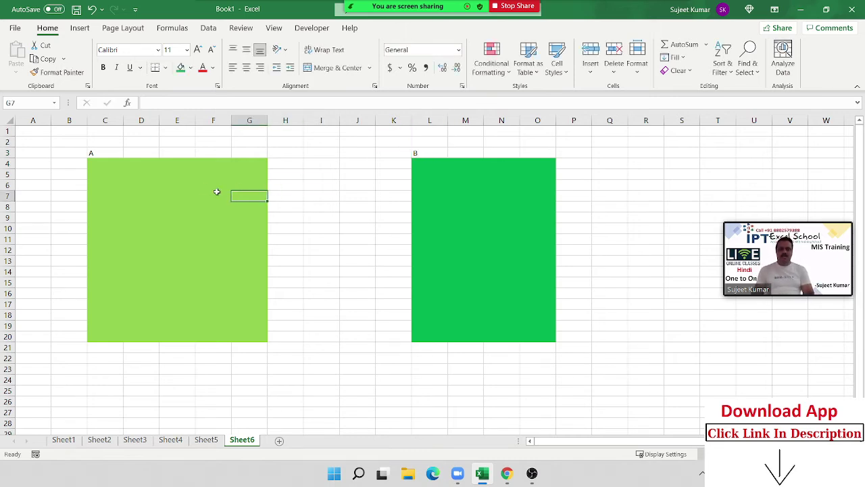
pyautogui.click(186, 178)
pyautogui.click(487, 230)
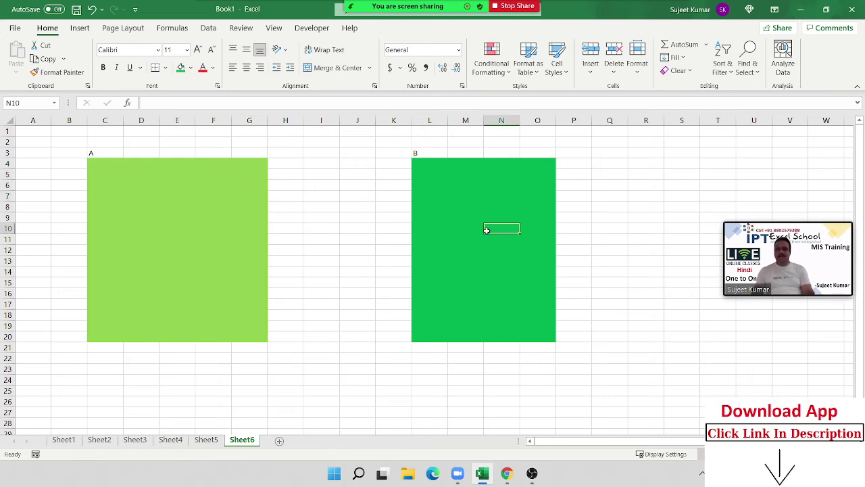
# Create password-protected edit range A referring to C4:G20.
pyautogui.click(241, 27)
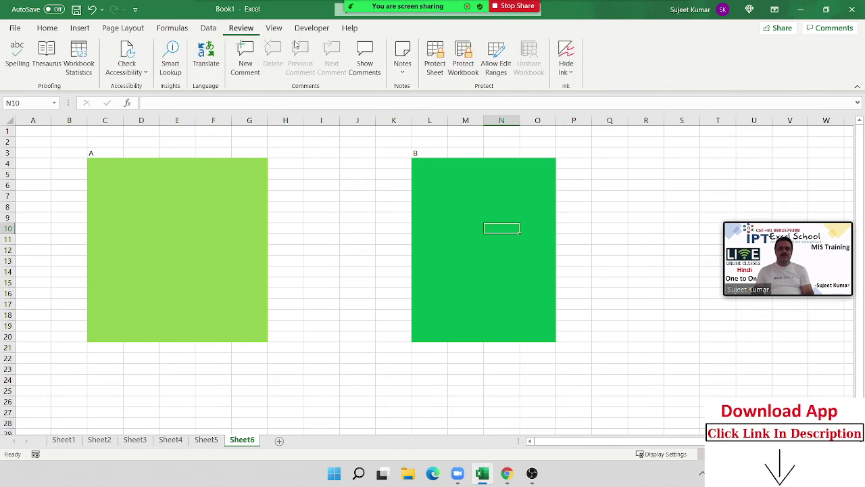
pyautogui.click(496, 68)
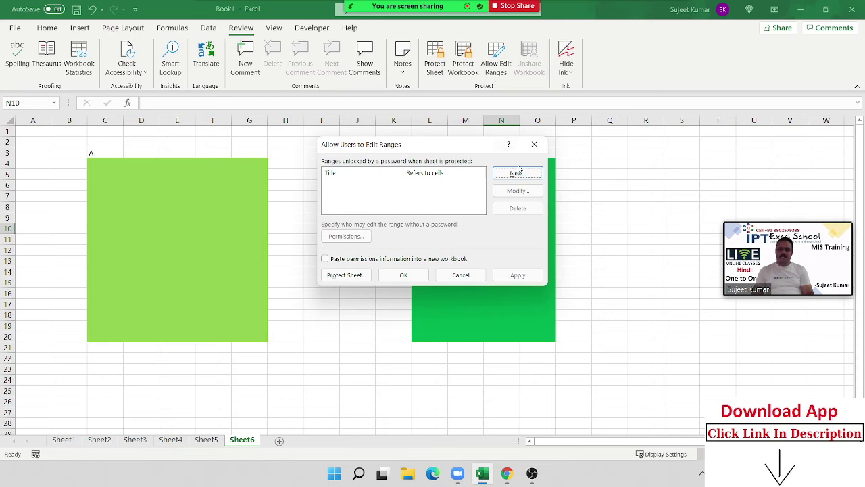
pyautogui.click(517, 173)
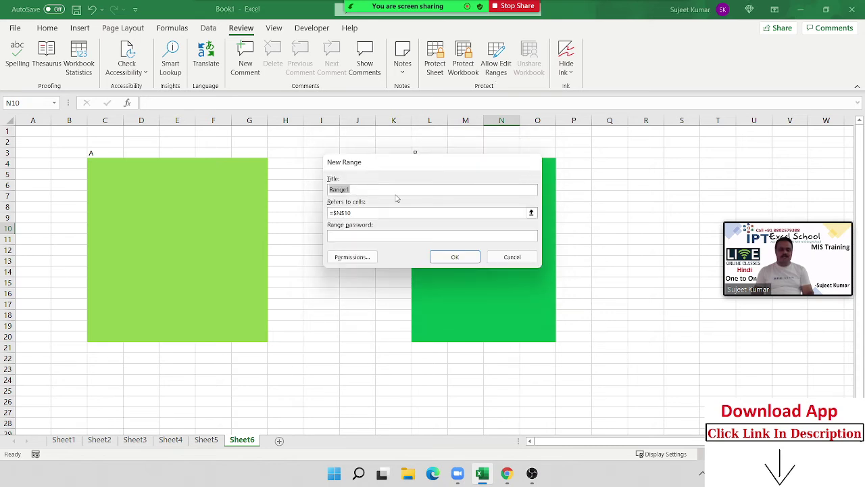
pyautogui.write('A')
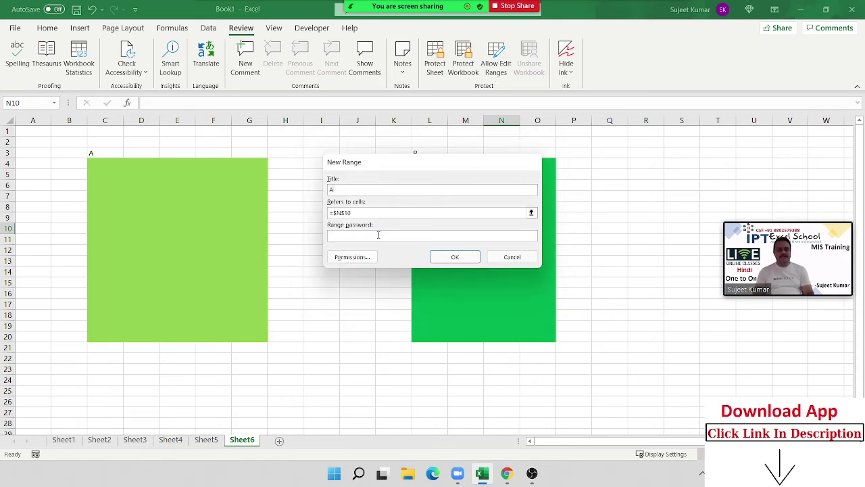
pyautogui.click(372, 214)
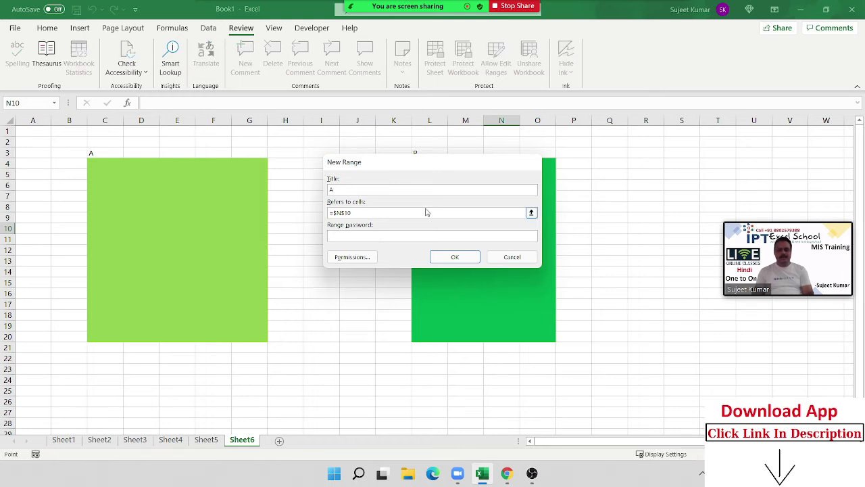
pyautogui.press('BackSpace')
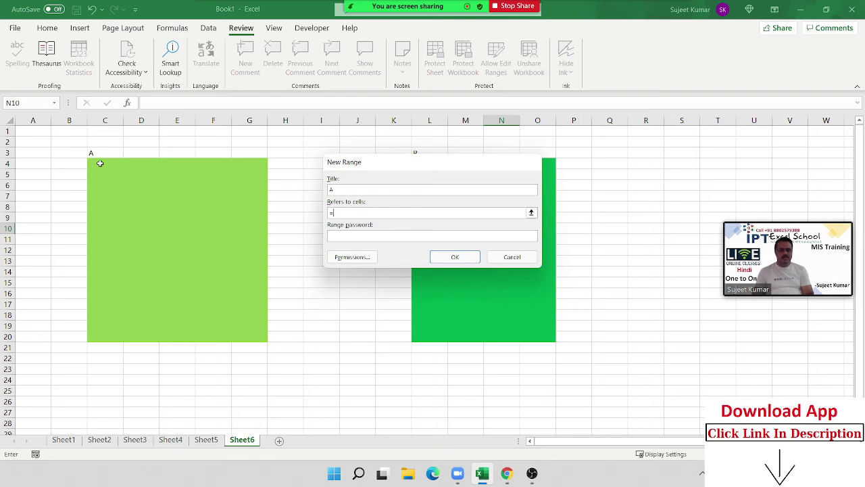
pyautogui.moveTo(99, 162)
pyautogui.mouseDown()
pyautogui.moveTo(171, 220)
pyautogui.moveTo(252, 335)
pyautogui.mouseUp()
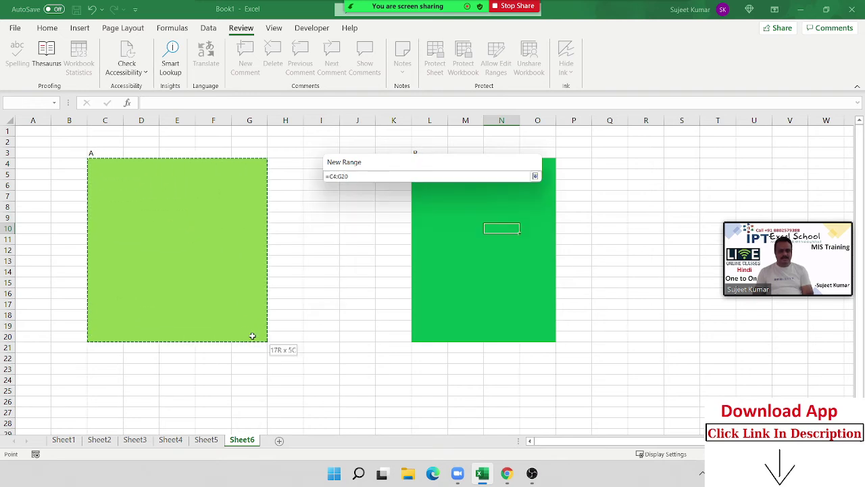
pyautogui.click(395, 237)
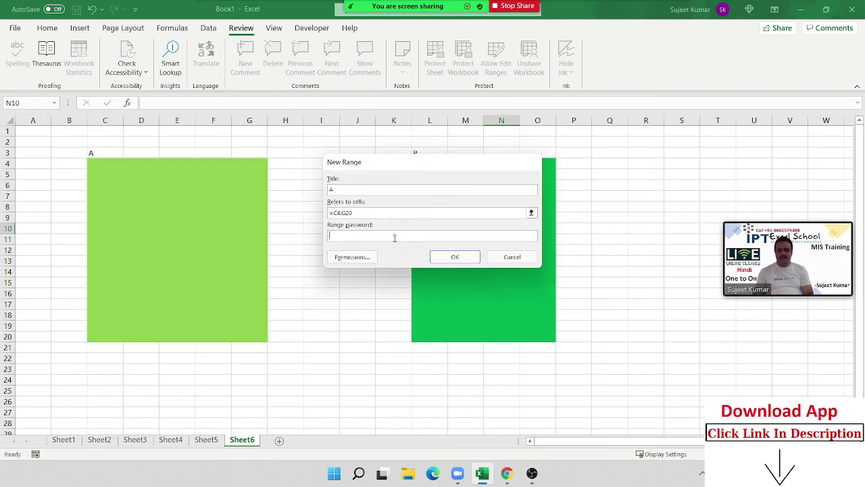
pyautogui.click(455, 256)
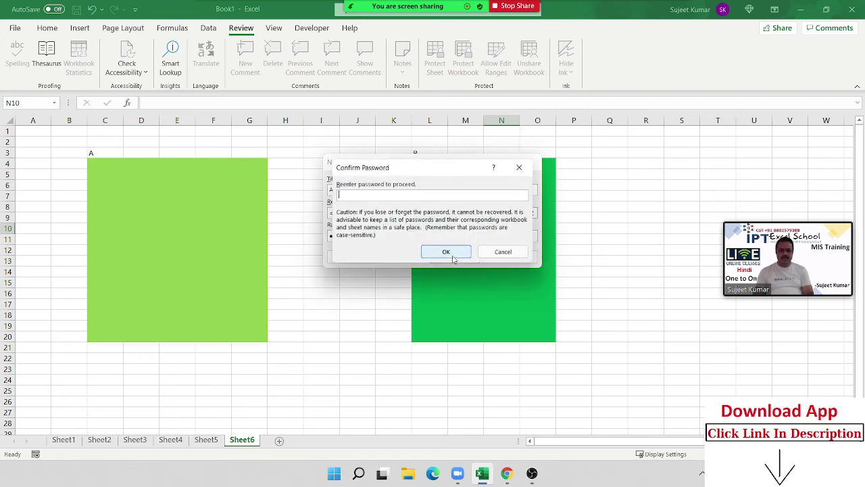
pyautogui.click(448, 253)
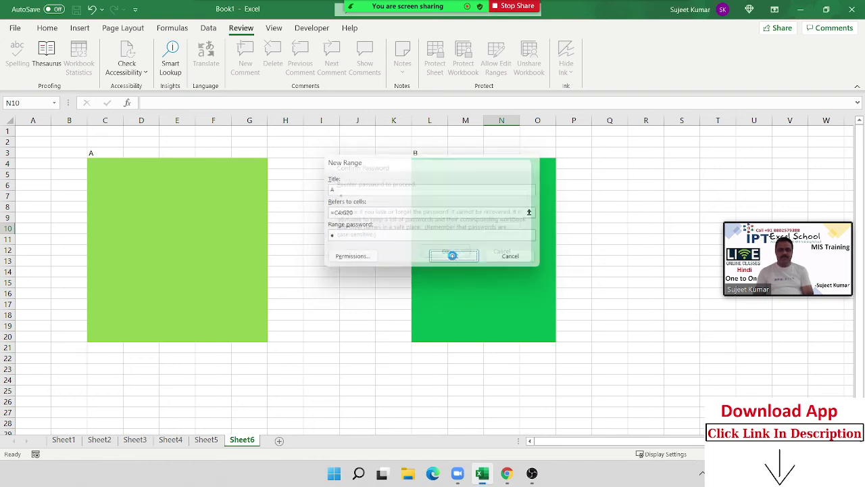
# Create password-protected edit range B referring to L4:O20.
pyautogui.click(511, 176)
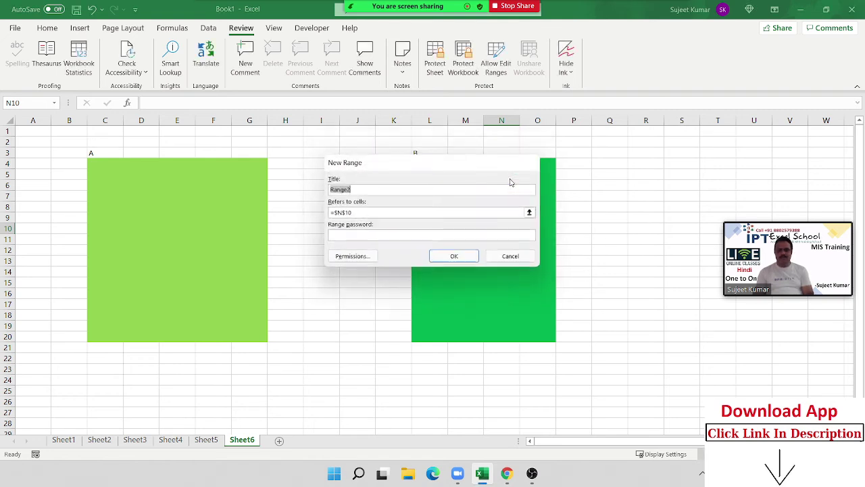
pyautogui.write('B')
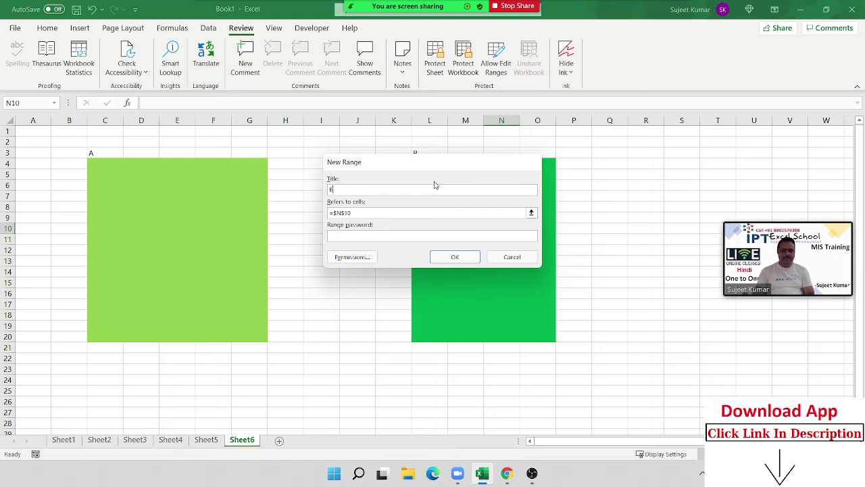
pyautogui.click(532, 212)
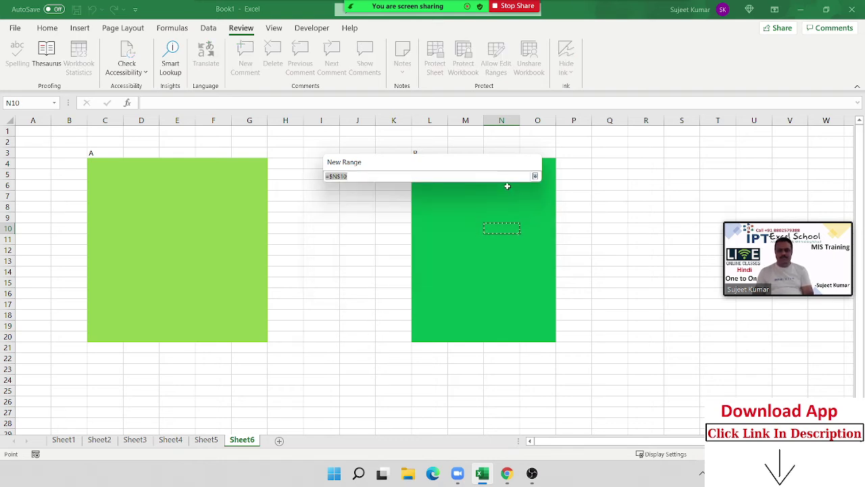
pyautogui.moveTo(384, 166); pyautogui.dragTo(247, 125)
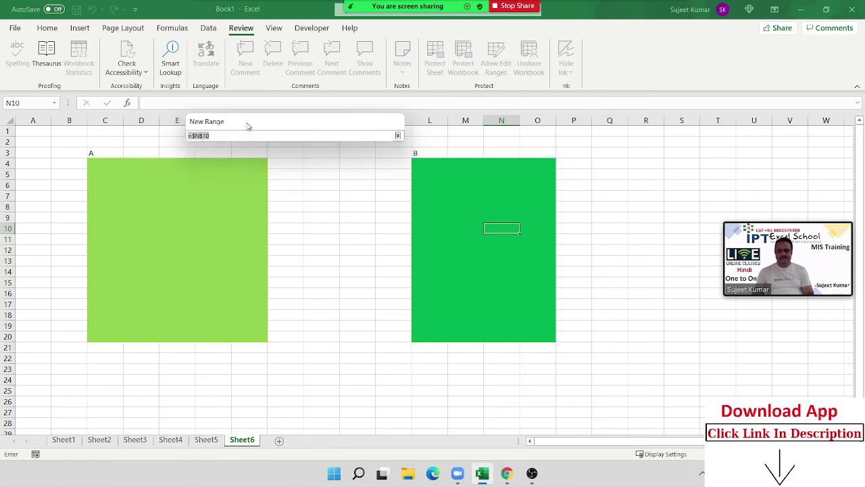
pyautogui.click(426, 166)
pyautogui.moveTo(426, 166); pyautogui.dragTo(535, 338)
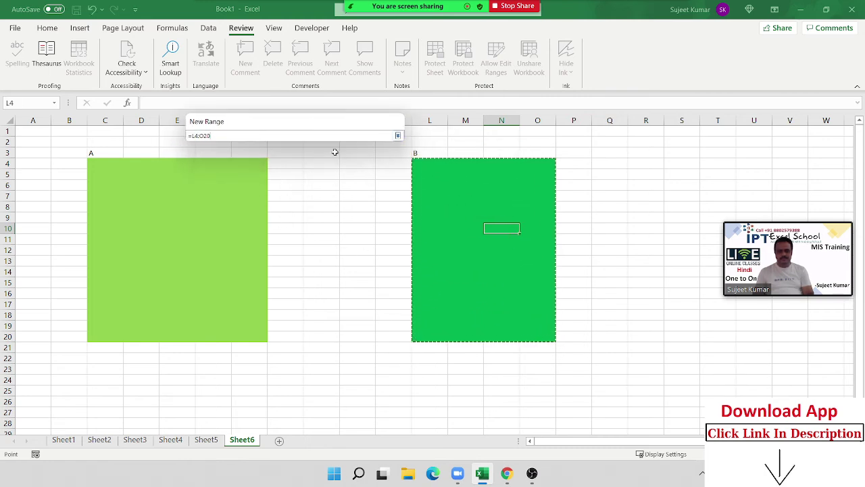
pyautogui.click(397, 135)
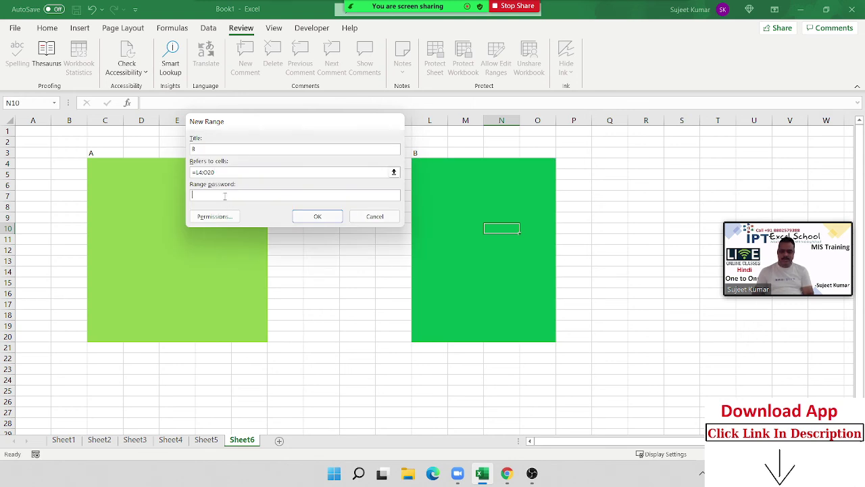
pyautogui.click(315, 216)
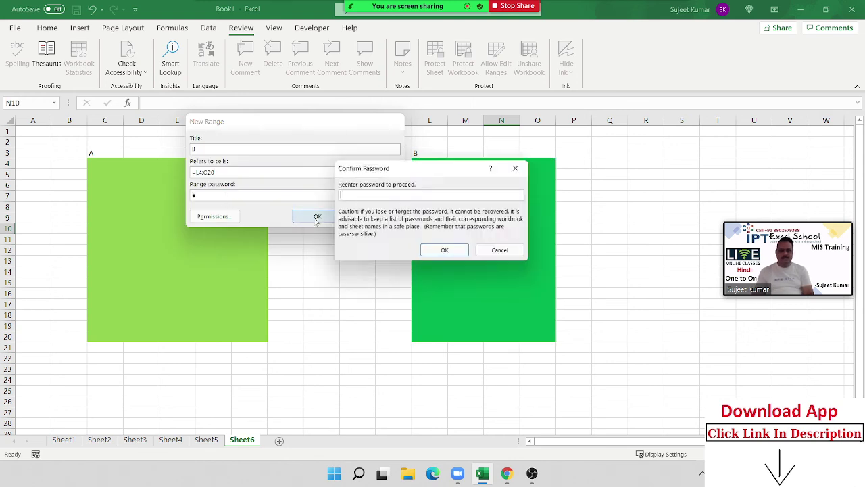
pyautogui.click(440, 253)
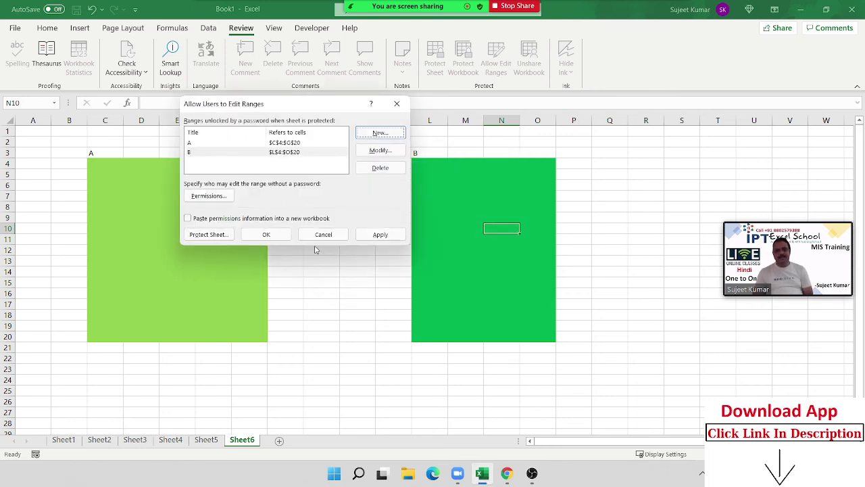
# Type cvb in G11, cxv in L11 and xcv in I11.
pyautogui.click(277, 234)
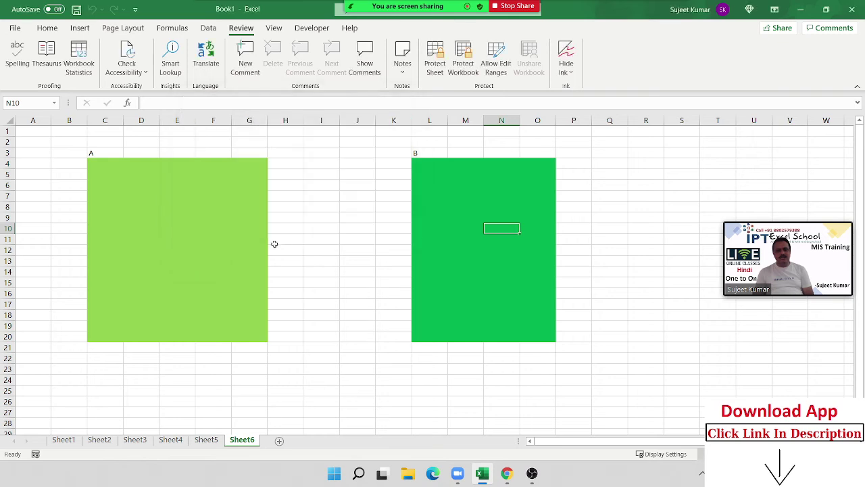
pyautogui.click(273, 244)
pyautogui.click(235, 243)
pyautogui.write('cvb')
pyautogui.click(440, 237)
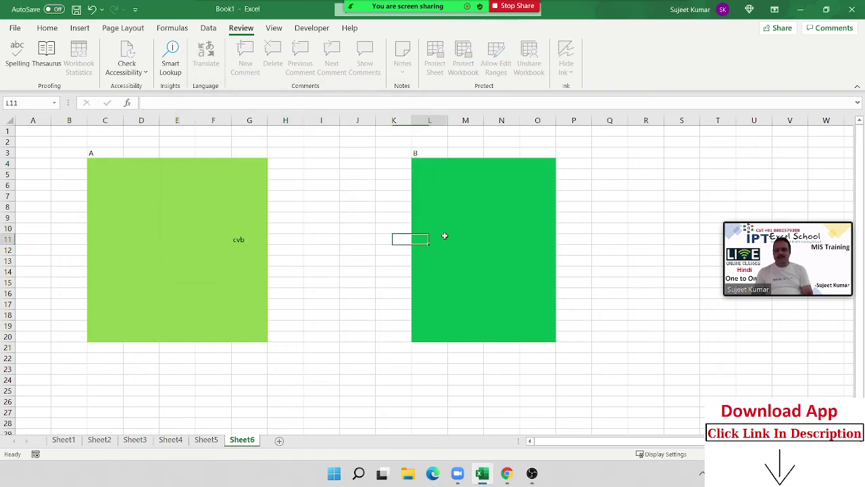
pyautogui.write('cxv')
pyautogui.click(331, 238)
pyautogui.write('xcv')
pyautogui.click(349, 300)
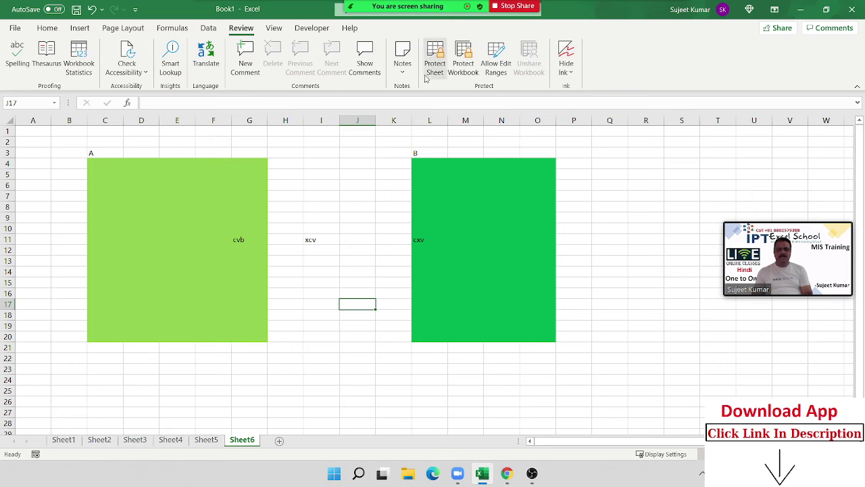
# Protect Sheet6 with a password and confirm editing J7 is refused.
pyautogui.click(430, 70)
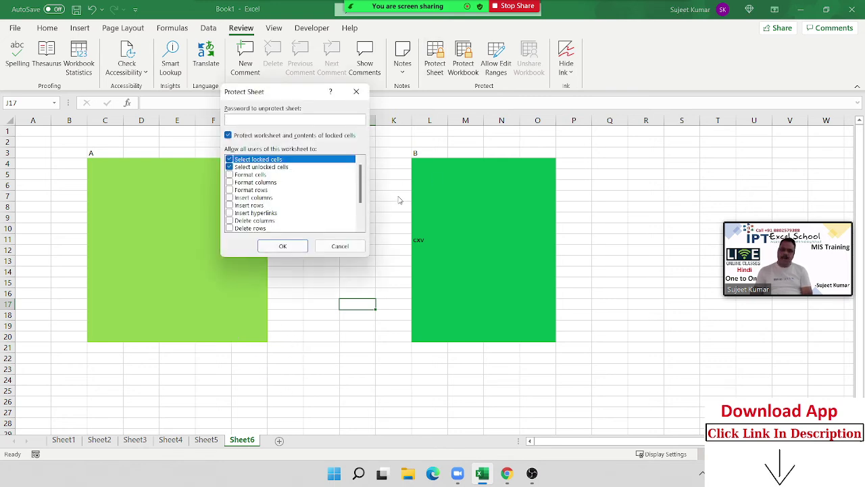
pyautogui.click(303, 249)
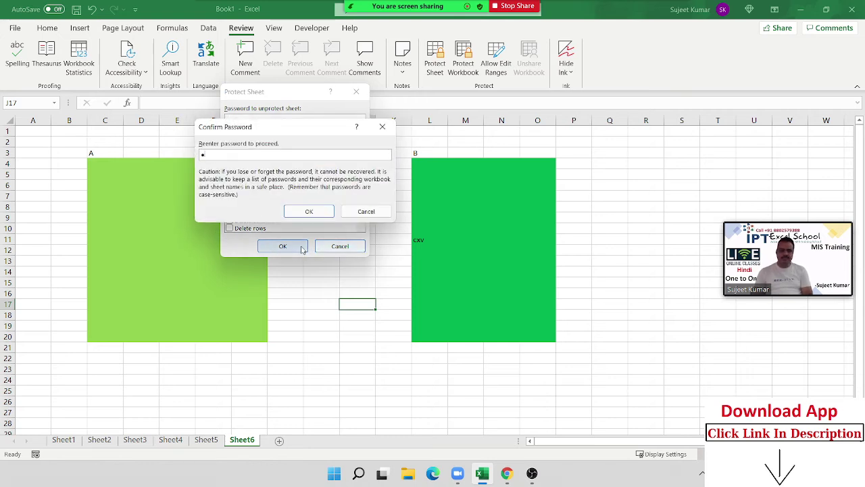
pyautogui.click(317, 208)
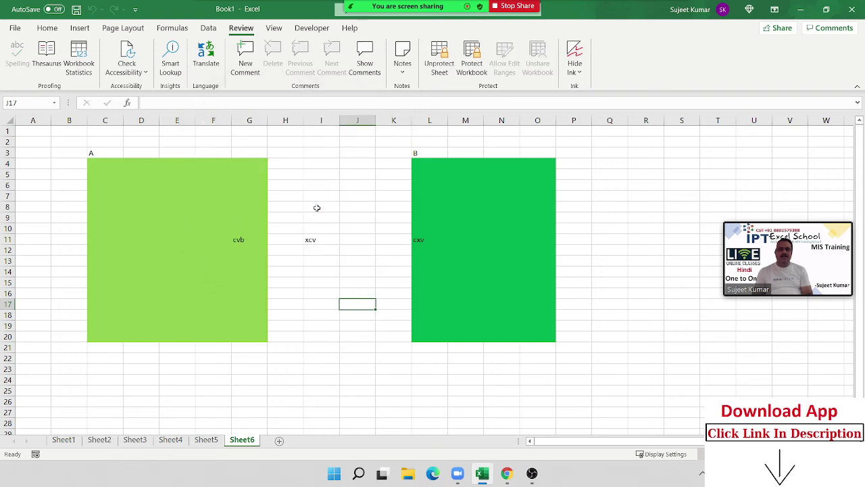
pyautogui.doubleClick(342, 195)
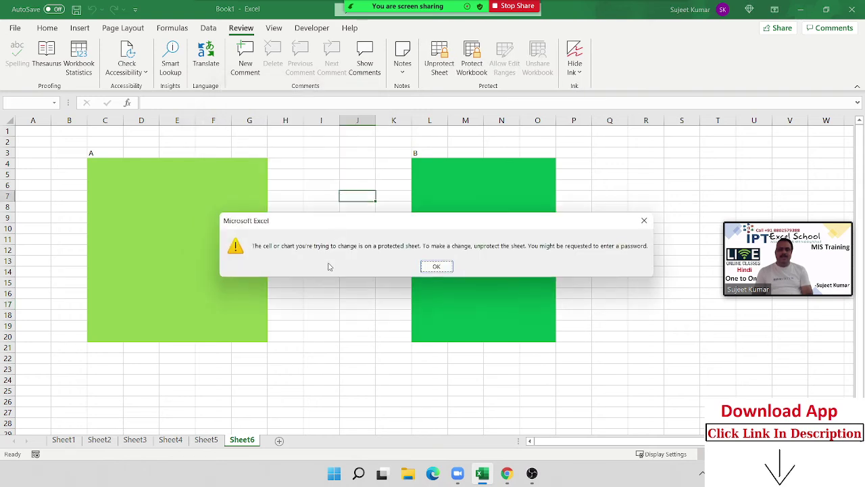
# Dismiss the warning and unlock range A by entering its password at D10.
pyautogui.click(436, 267)
pyautogui.click(197, 219)
pyautogui.click(448, 237)
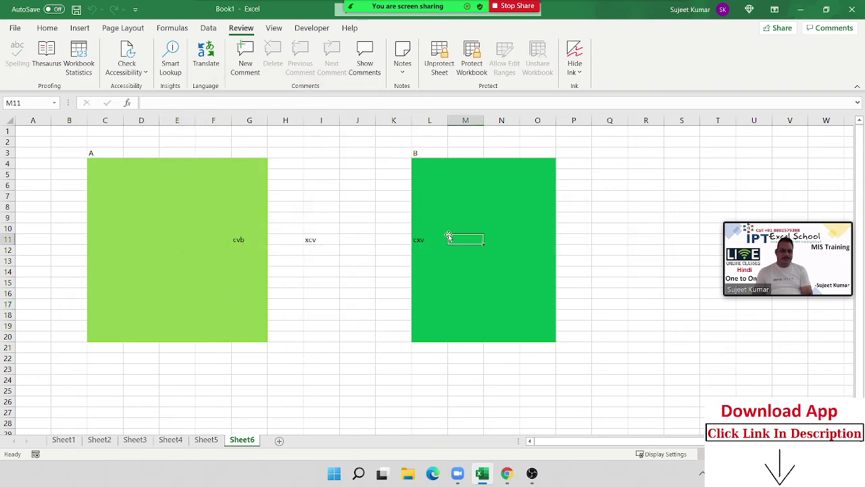
pyautogui.click(154, 229)
pyautogui.doubleClick(154, 228)
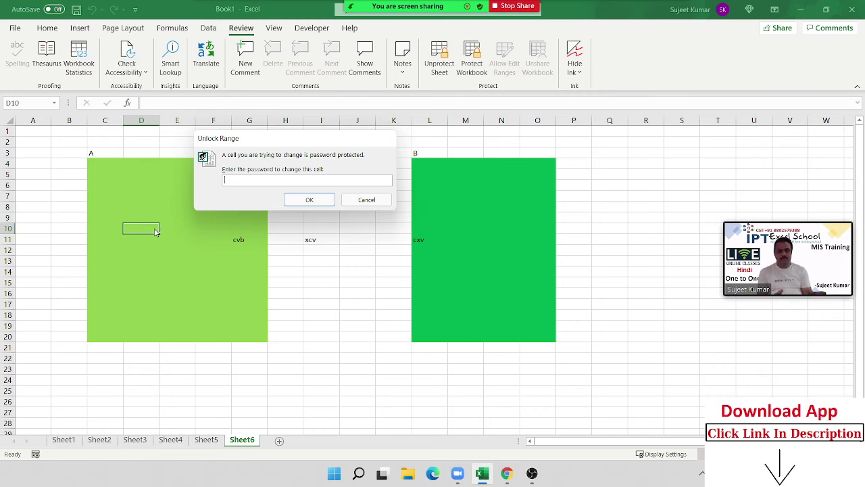
pyautogui.write('1')
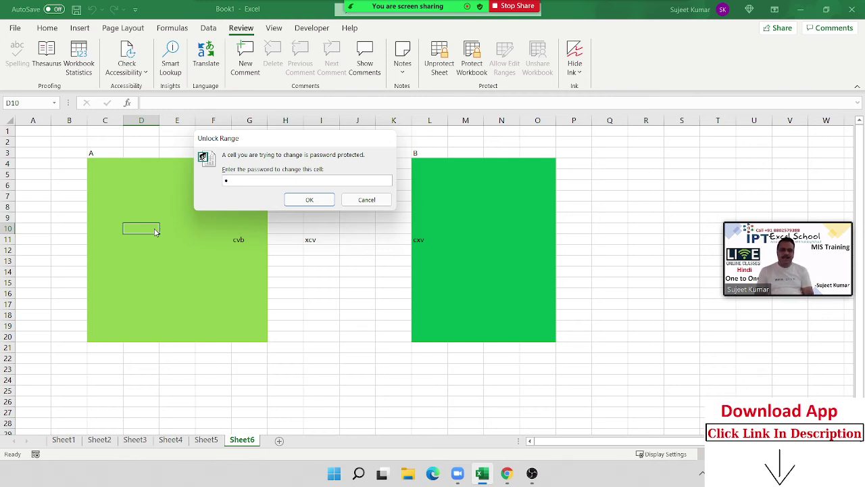
pyautogui.write('1')
pyautogui.press('Return')
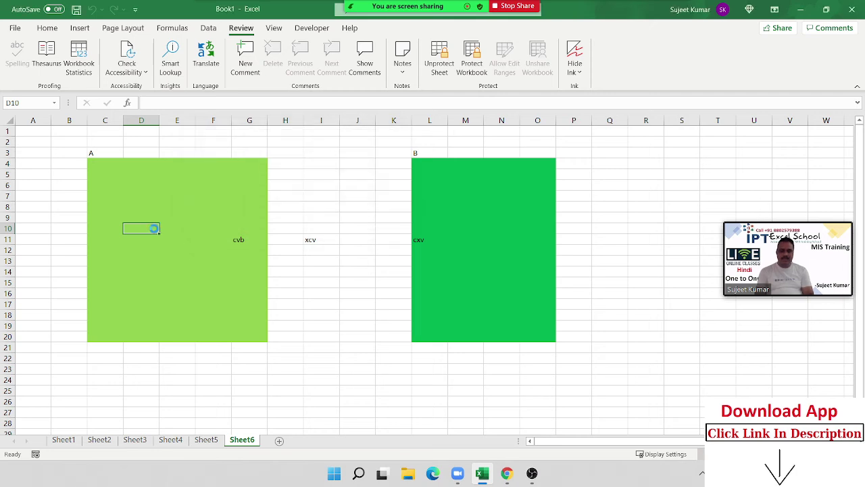
# Enter sadf in D10 and ads in E10, then cancel unlocking range B at N14.
pyautogui.write('sadf')
pyautogui.press('Tab')
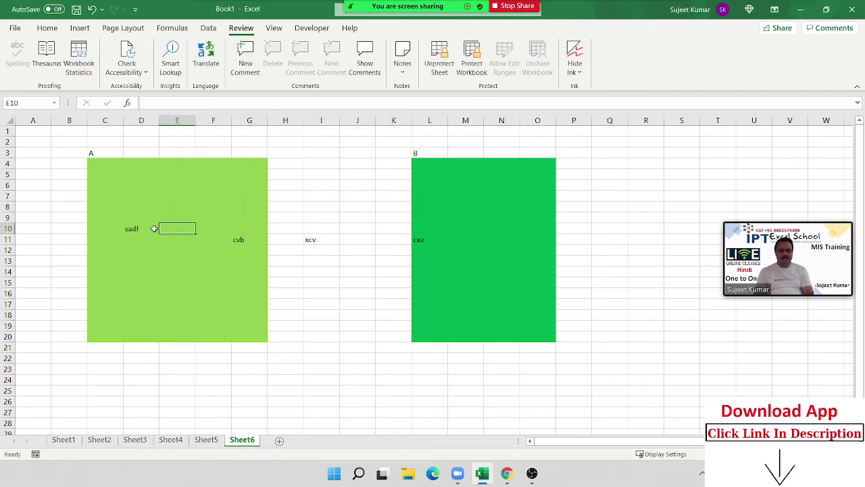
pyautogui.write('ads')
pyautogui.click(511, 269)
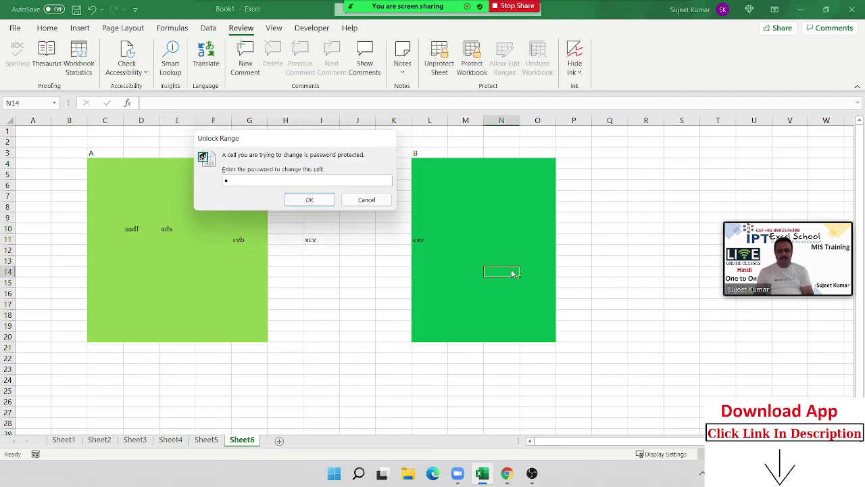
pyautogui.write('1')
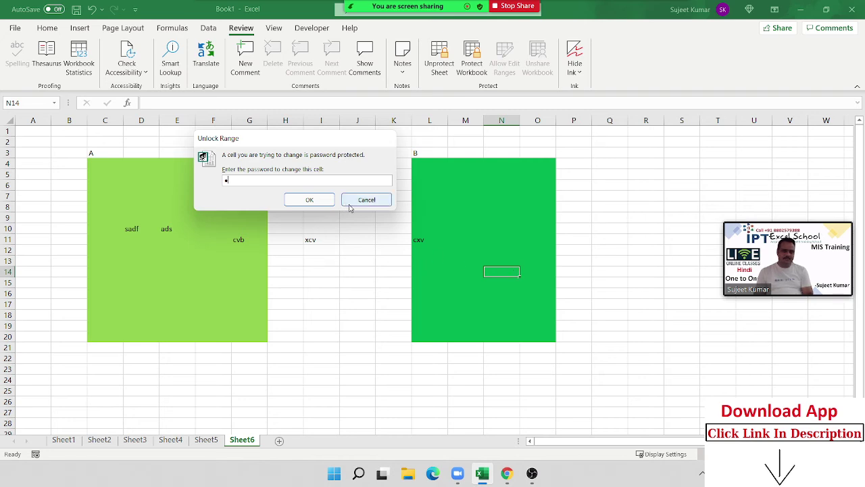
pyautogui.click(367, 199)
pyautogui.click(216, 225)
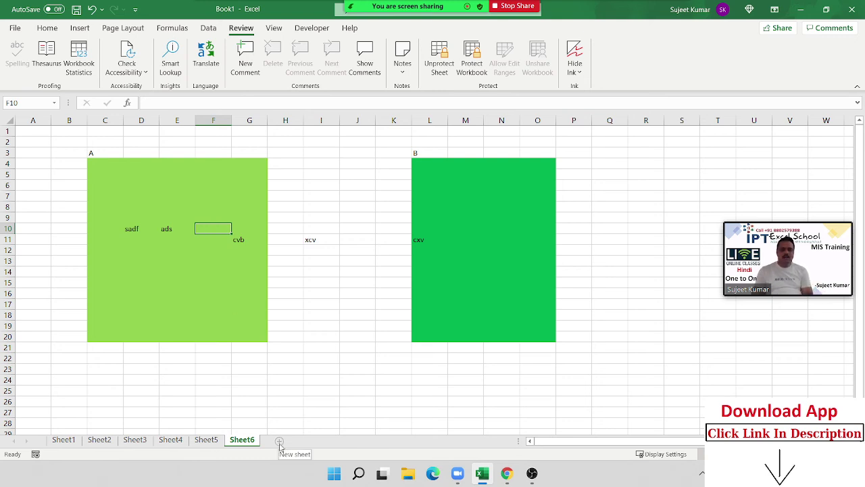
# Check the sheet tab menus while moving from Sheet6 to Sheet3.
pyautogui.rightClick(244, 440)
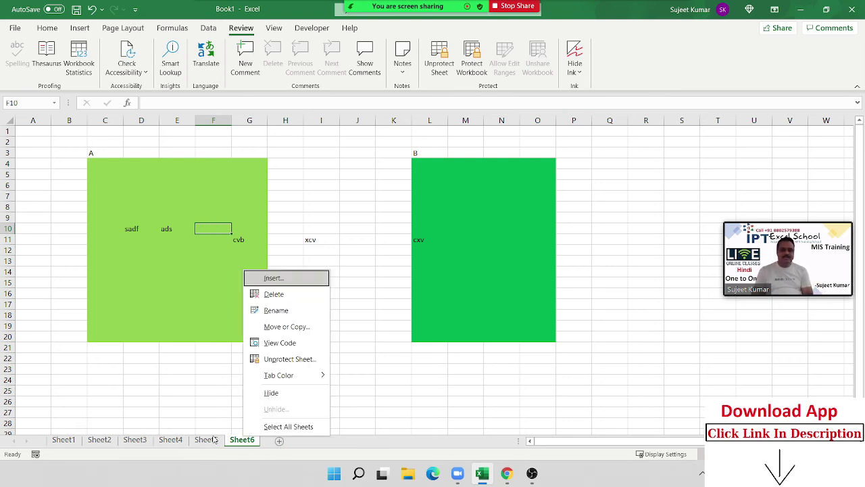
pyautogui.click(215, 440)
pyautogui.rightClick(214, 440)
pyautogui.rightClick(160, 436)
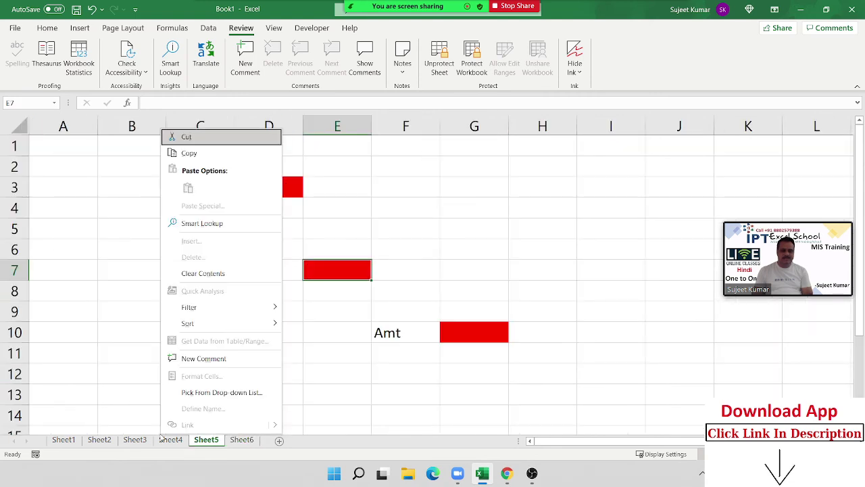
pyautogui.rightClick(148, 436)
pyautogui.rightClick(112, 436)
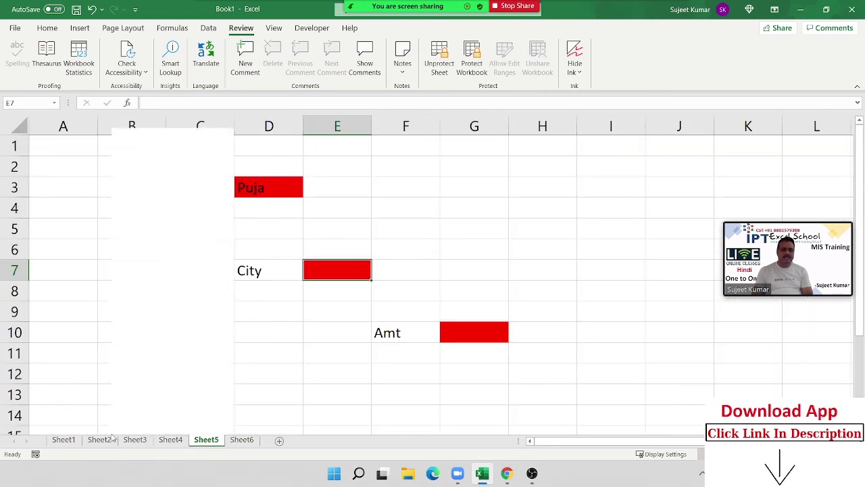
pyautogui.rightClick(57, 434)
pyautogui.press('Escape')
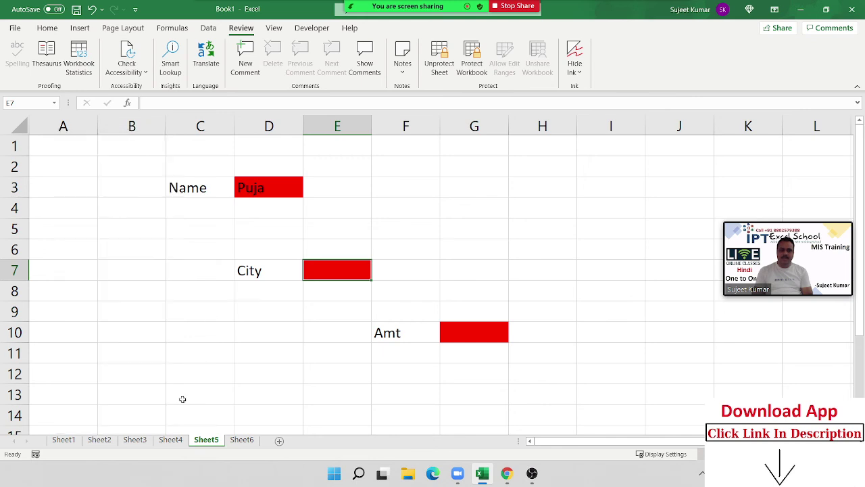
pyautogui.rightClick(142, 440)
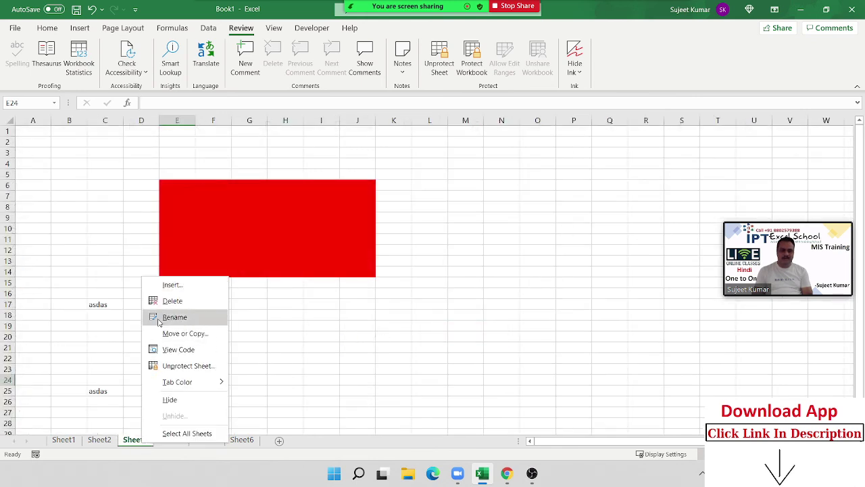
pyautogui.click(459, 326)
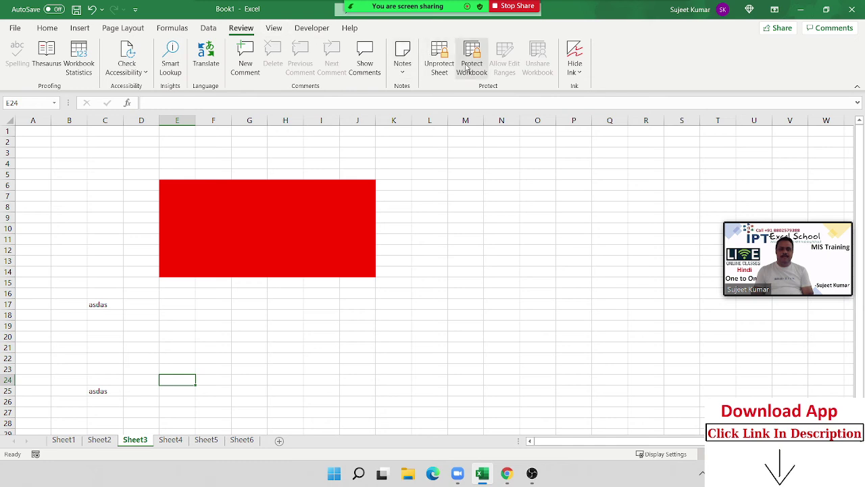
# Protect the workbook structure without a password and verify sheet actions are greyed out.
pyautogui.click(466, 65)
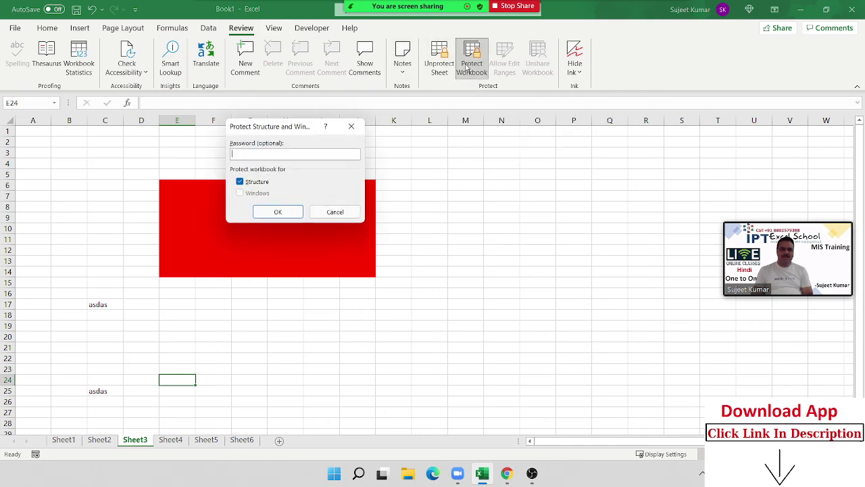
pyautogui.click(273, 213)
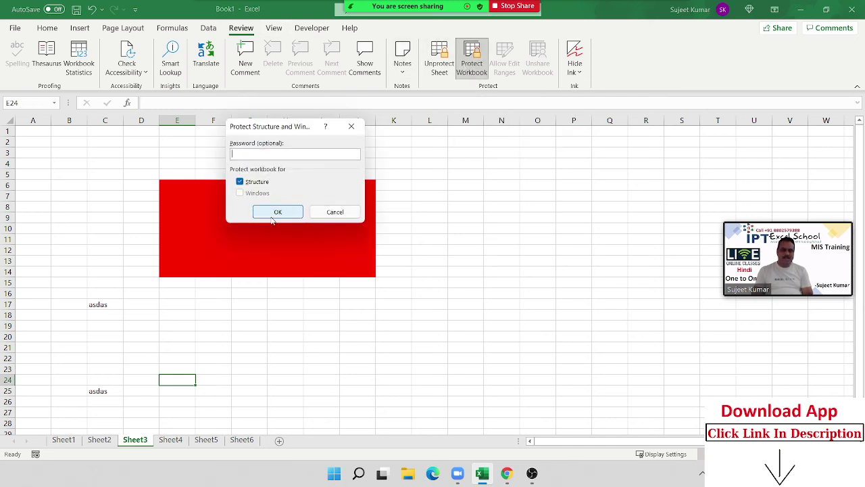
pyautogui.rightClick(144, 442)
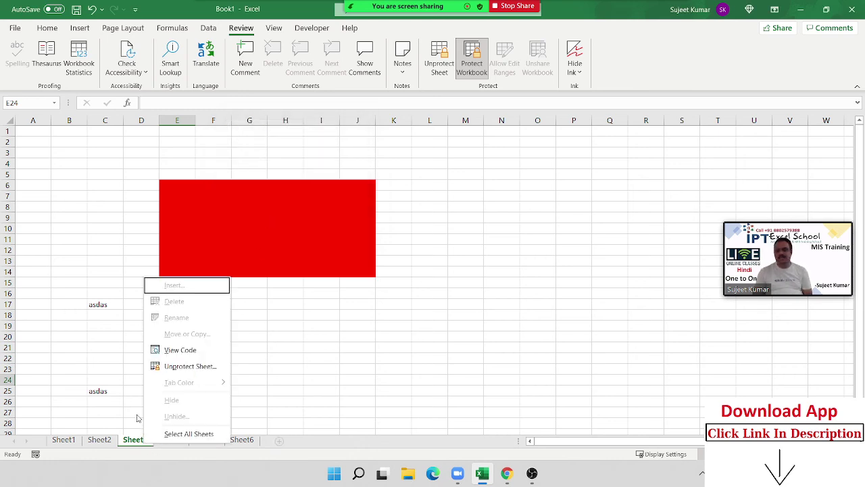
# In Zoom's Participants panel, grant a participant Allow to Record Local Files, then close it.
pyautogui.moveTo(337, 5)
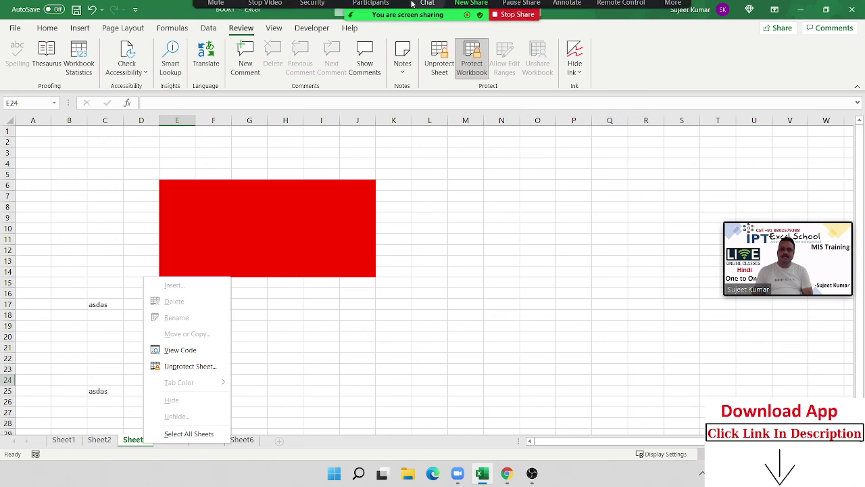
pyautogui.click(392, 21)
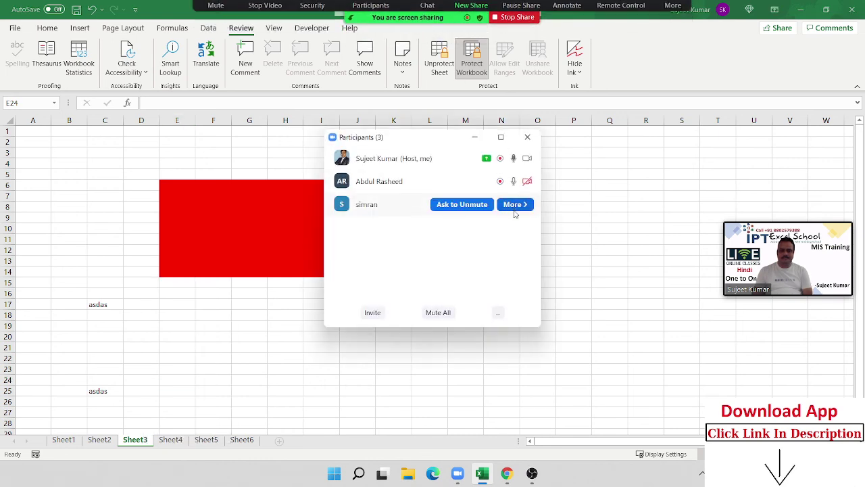
pyautogui.click(515, 206)
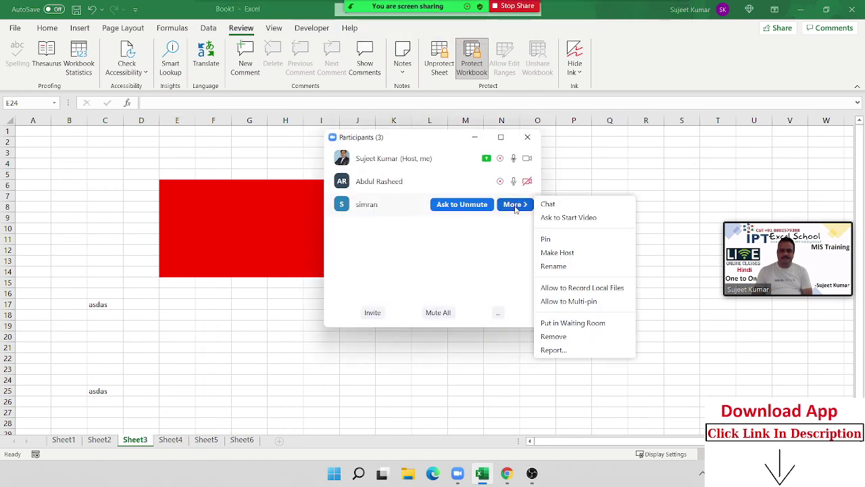
pyautogui.click(572, 287)
pyautogui.click(527, 137)
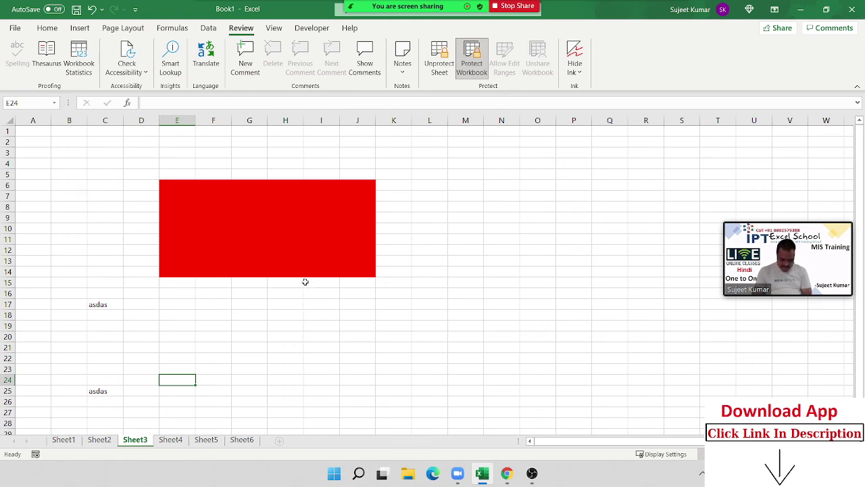
# Review the open and modify password fields in Save As General Options, then cancel without setting them.
pyautogui.click(16, 29)
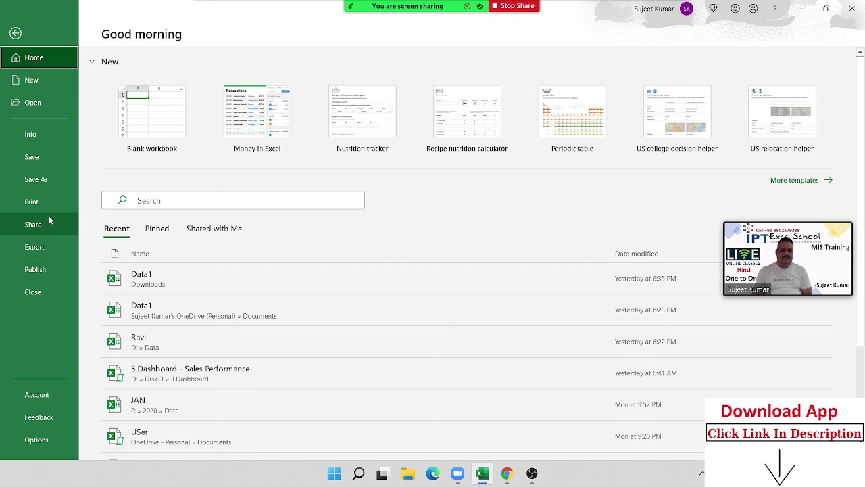
pyautogui.click(48, 181)
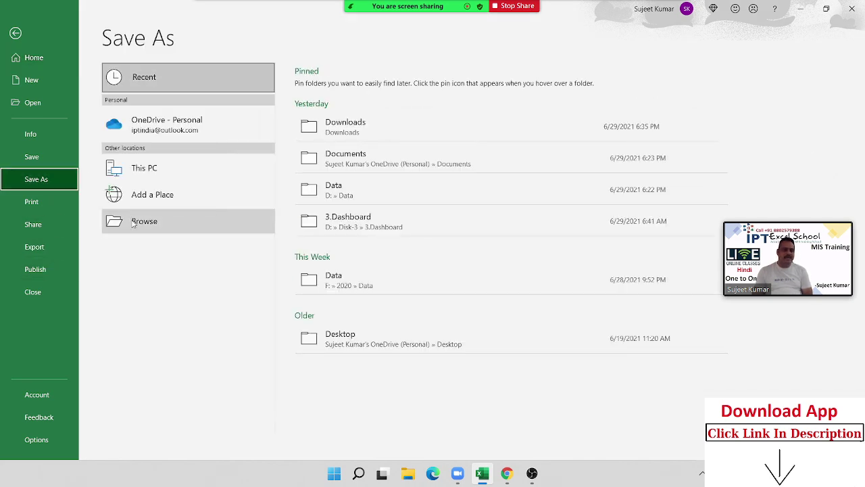
pyautogui.click(133, 223)
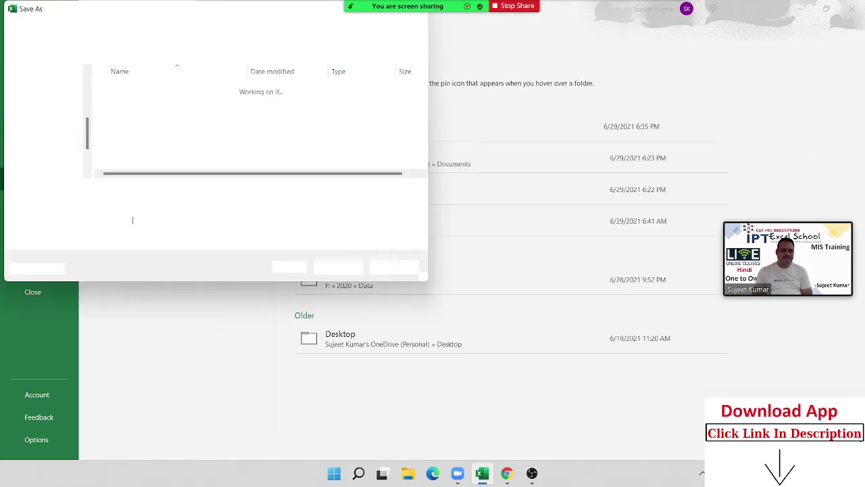
pyautogui.click(299, 270)
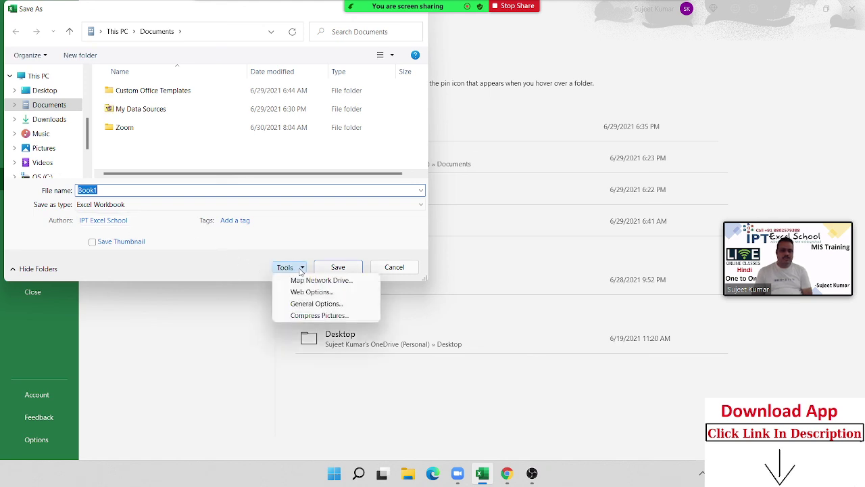
pyautogui.click(307, 304)
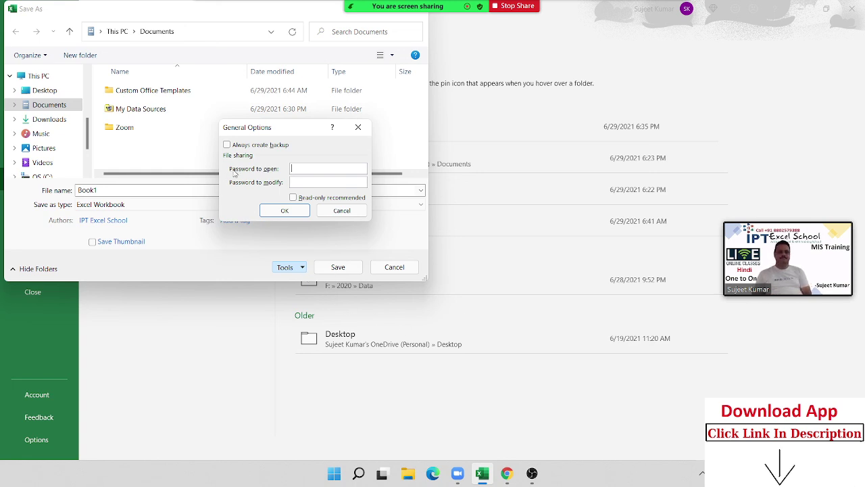
pyautogui.click(336, 213)
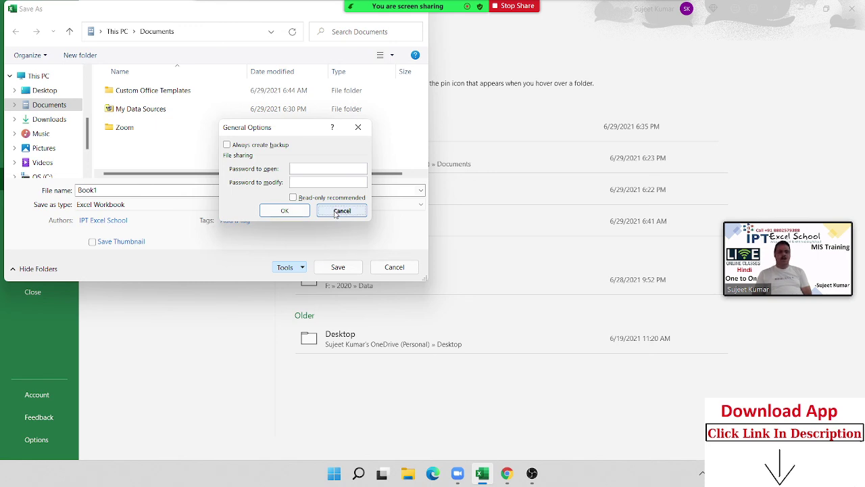
pyautogui.click(394, 267)
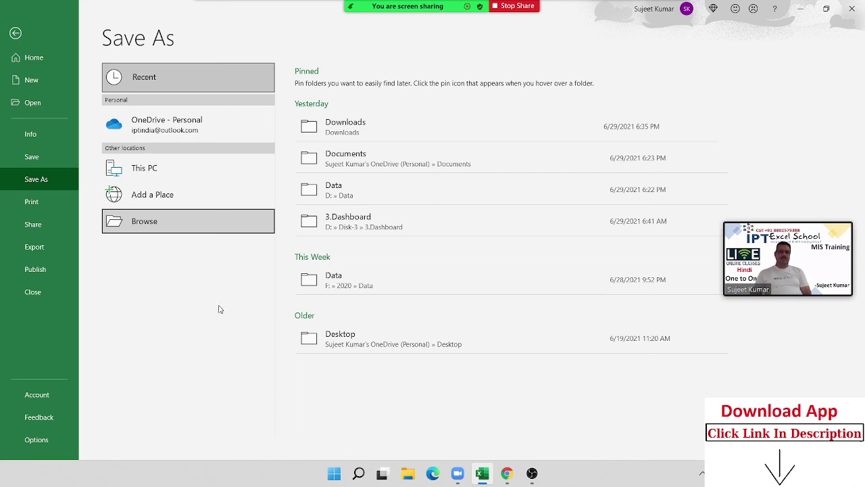
# From the Info page, bring up Protect Workbook's Encrypt with Password prompt and dismiss it without a password.
pyautogui.click(34, 139)
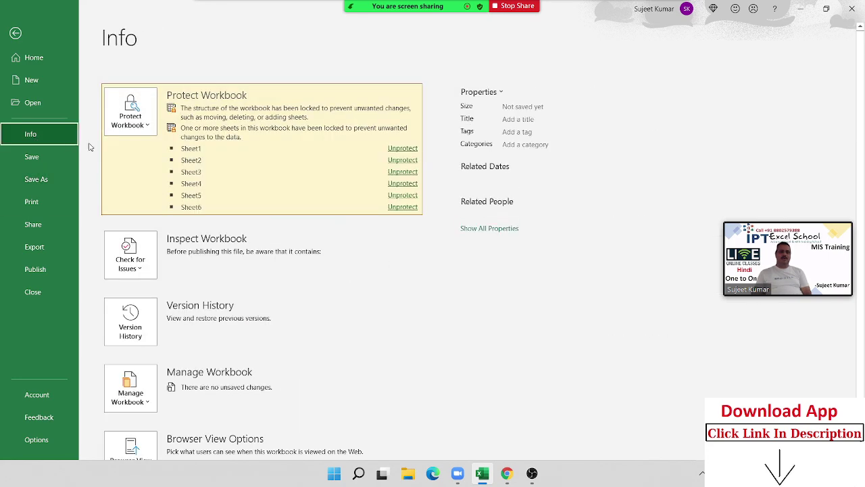
pyautogui.click(139, 128)
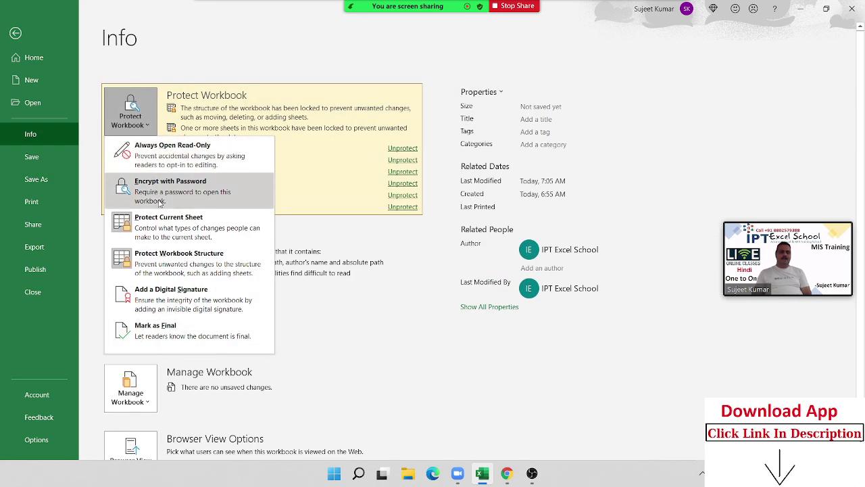
pyautogui.click(160, 194)
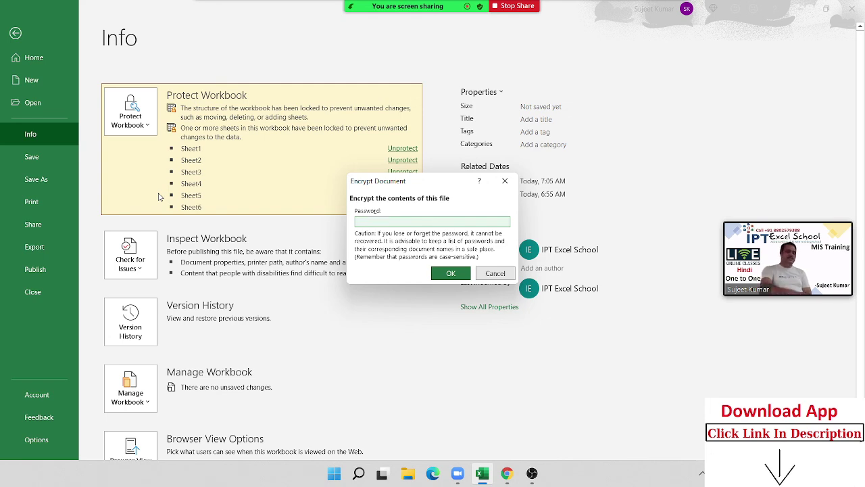
pyautogui.press('Escape')
# Hide the Excel window with Super+D to reveal the desktop.
pyautogui.press('super+d')
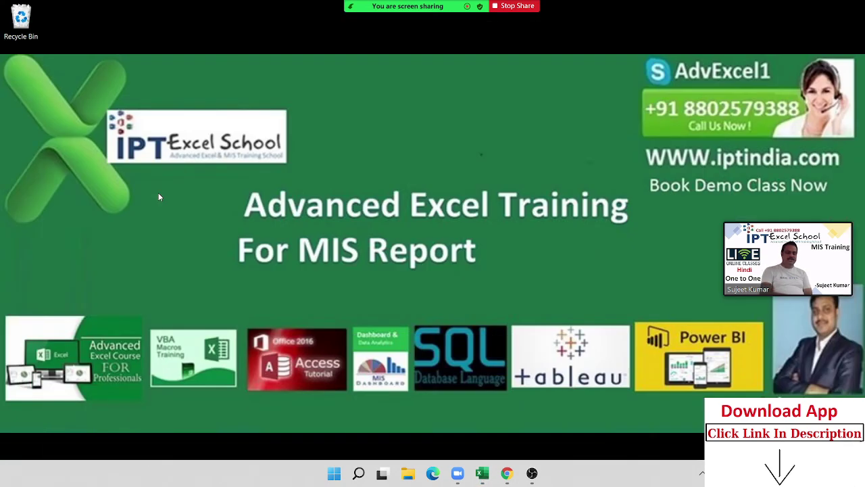